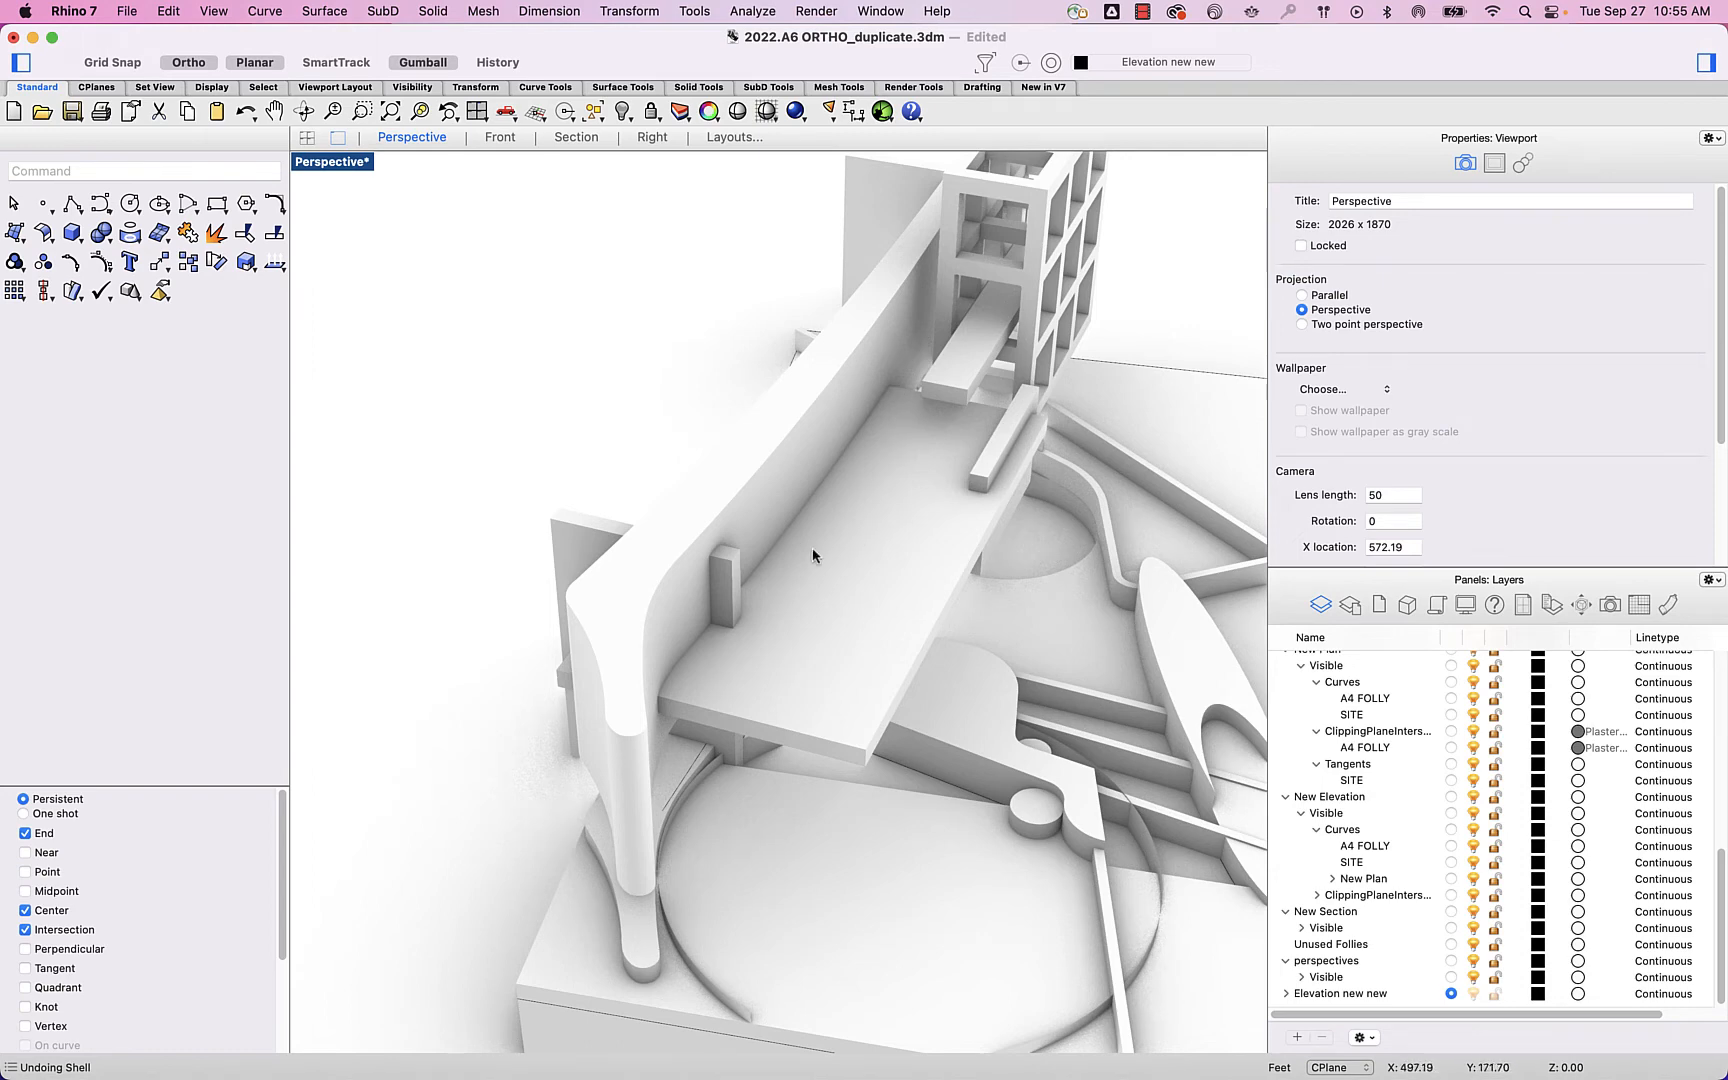
# Examine the curved wall beside the platform, especially its rounded end and top face
pyautogui.scroll(3, 590, 636)
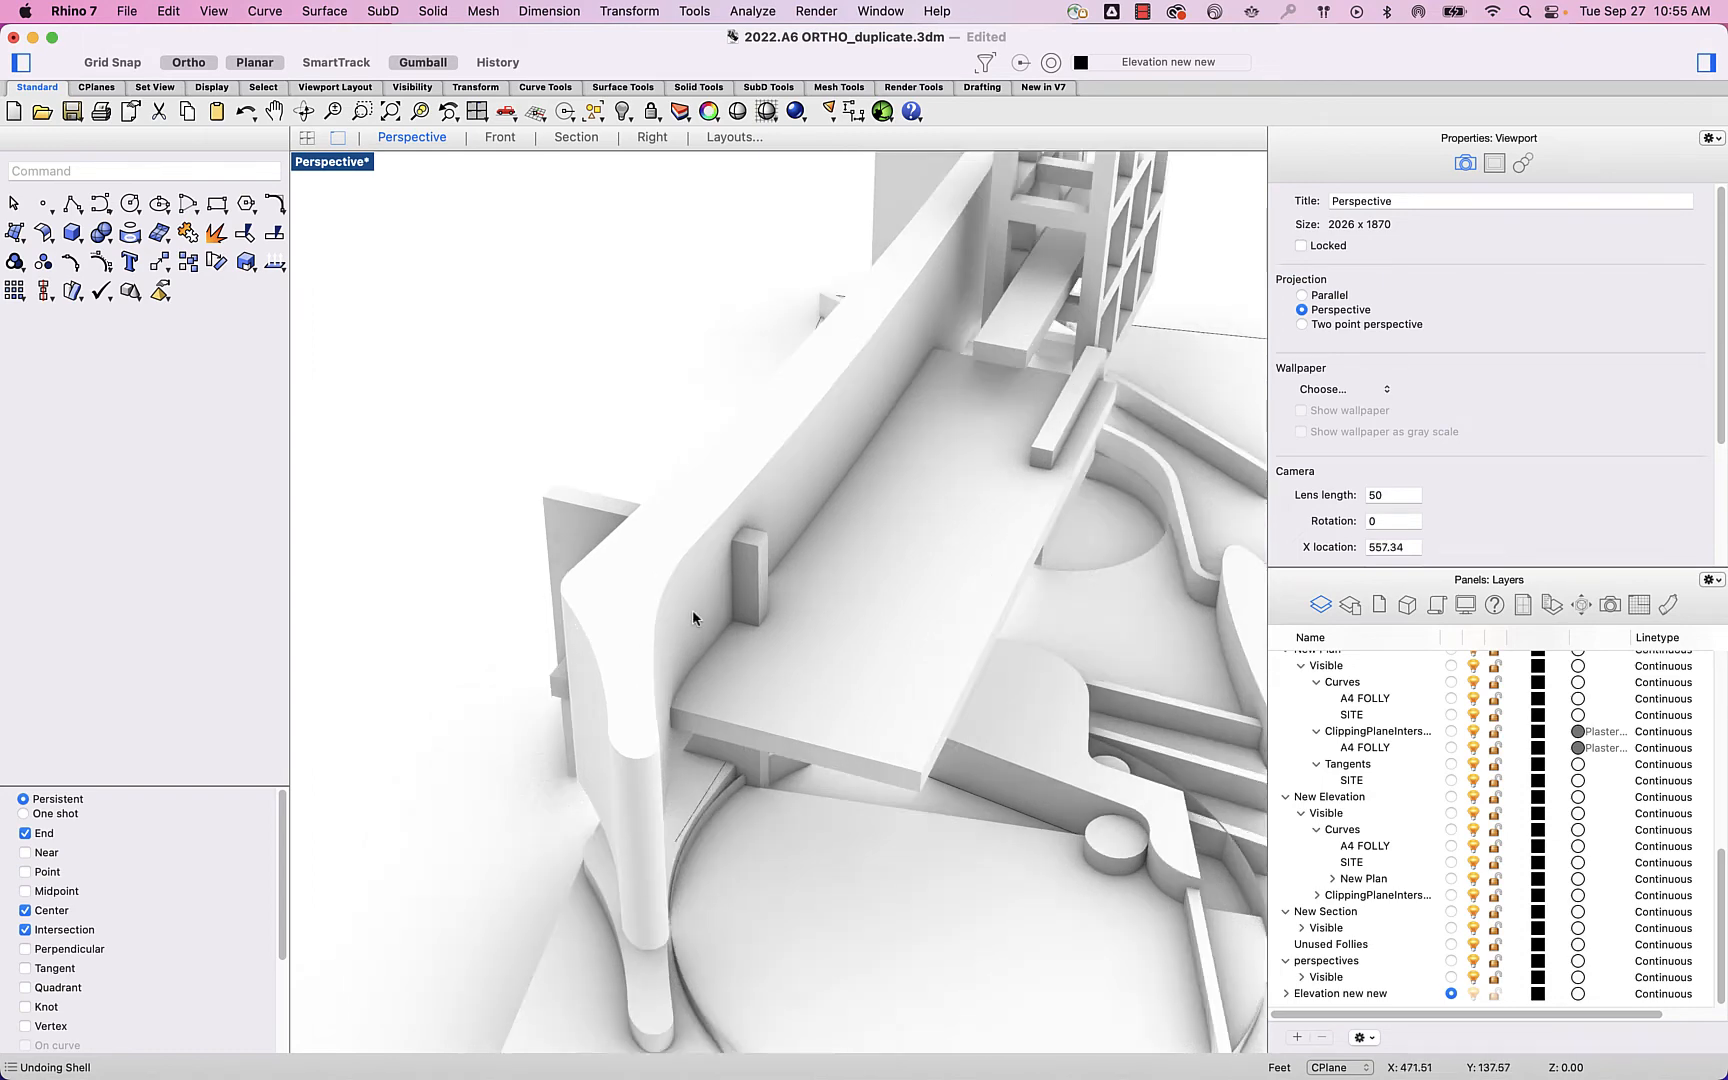
pyautogui.scroll(-3, 765, 612)
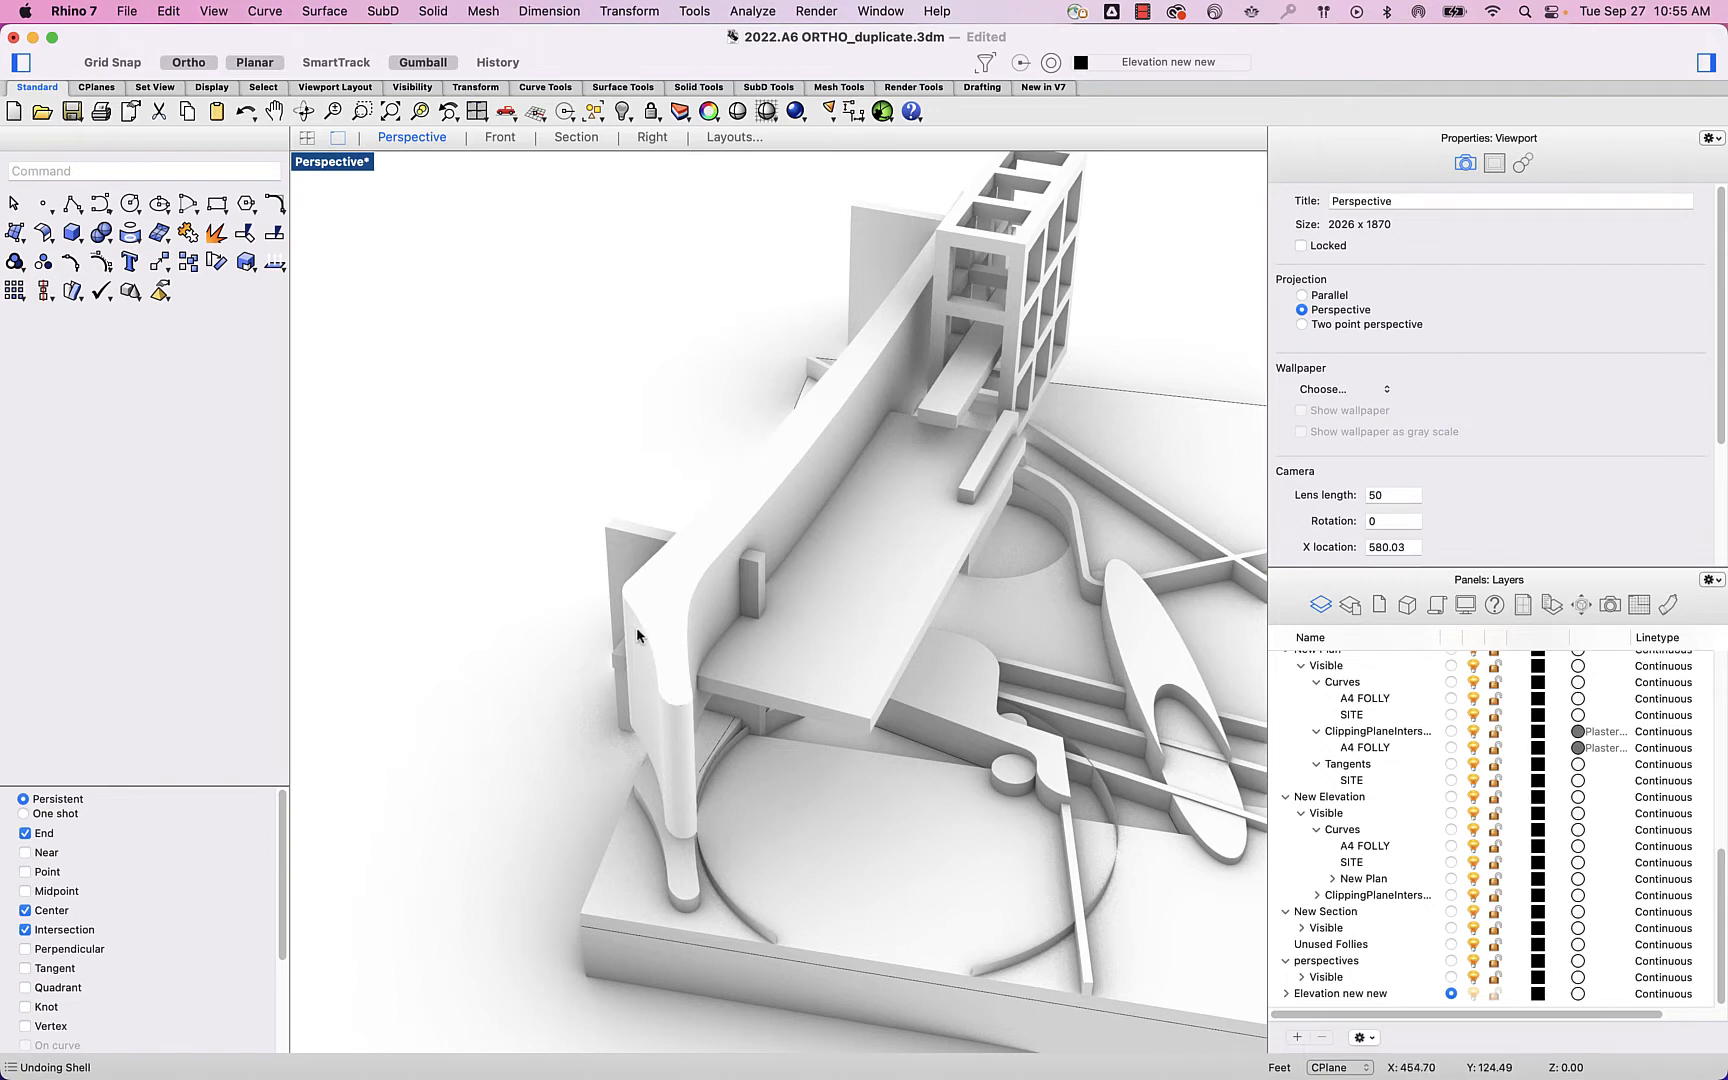
pyautogui.scroll(3, 649, 626)
pyautogui.scroll(2, 651, 625)
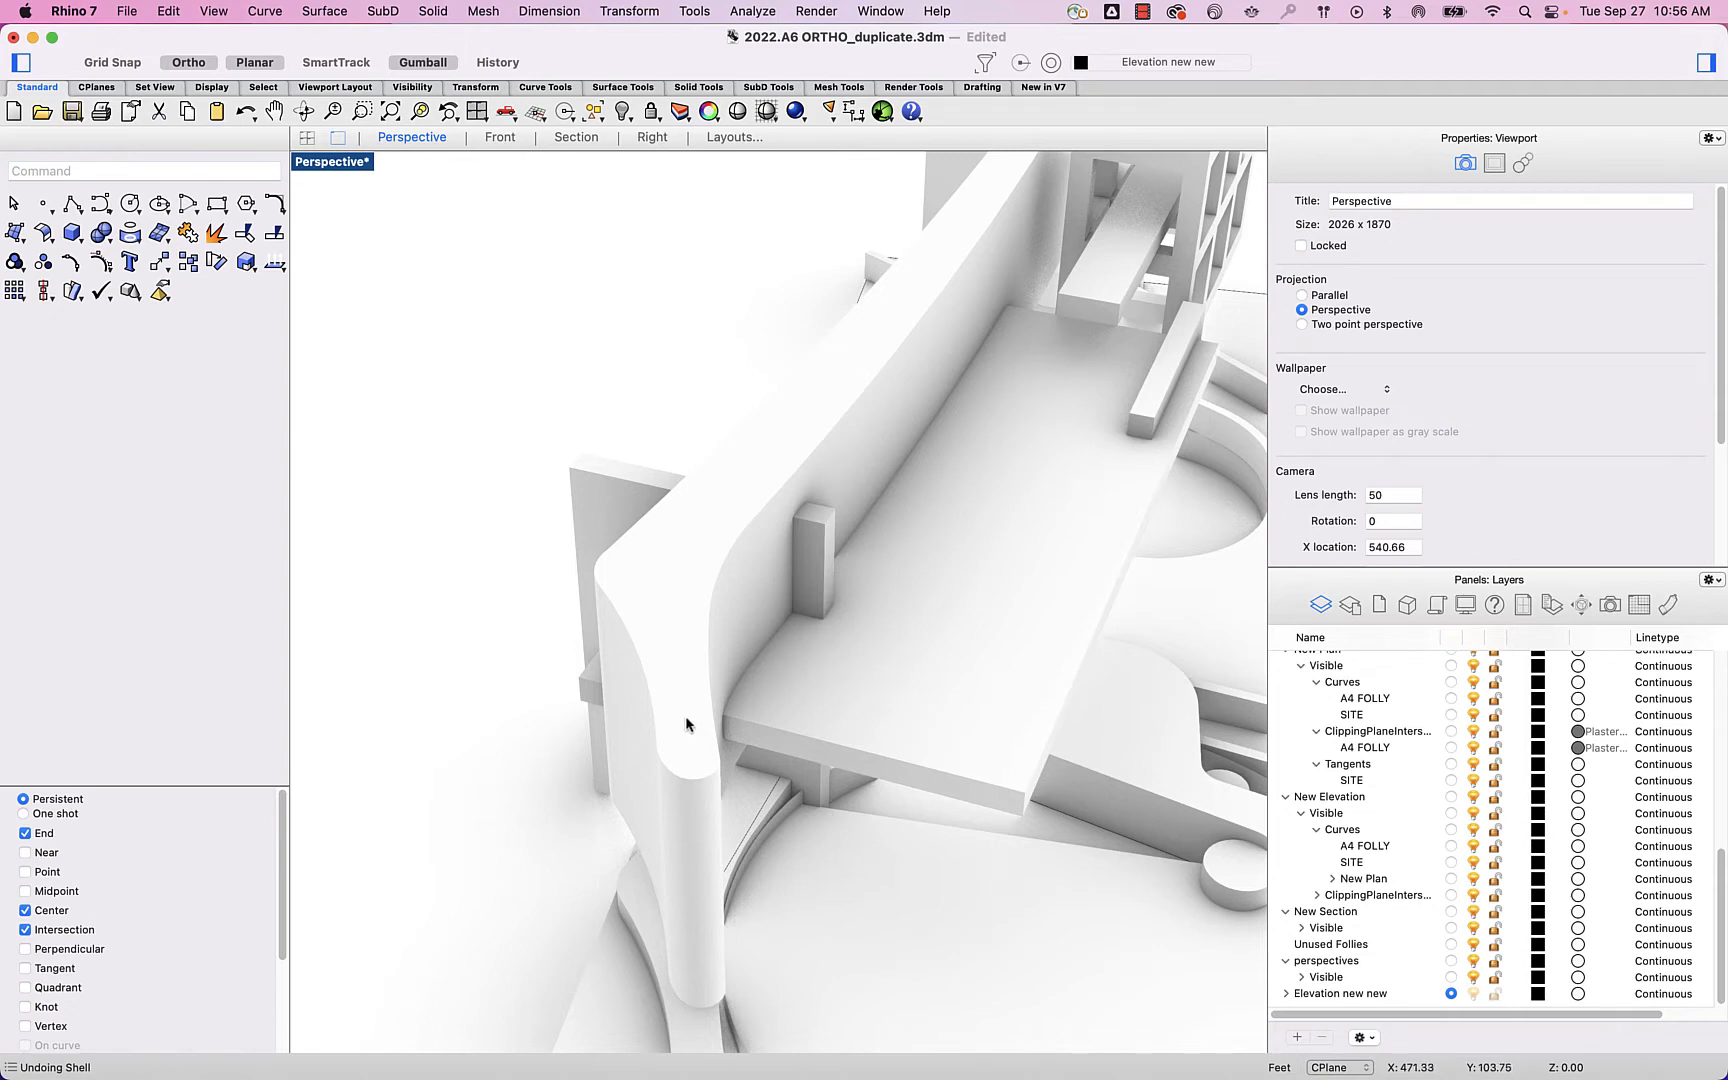
pyautogui.scroll(-1, 684, 716)
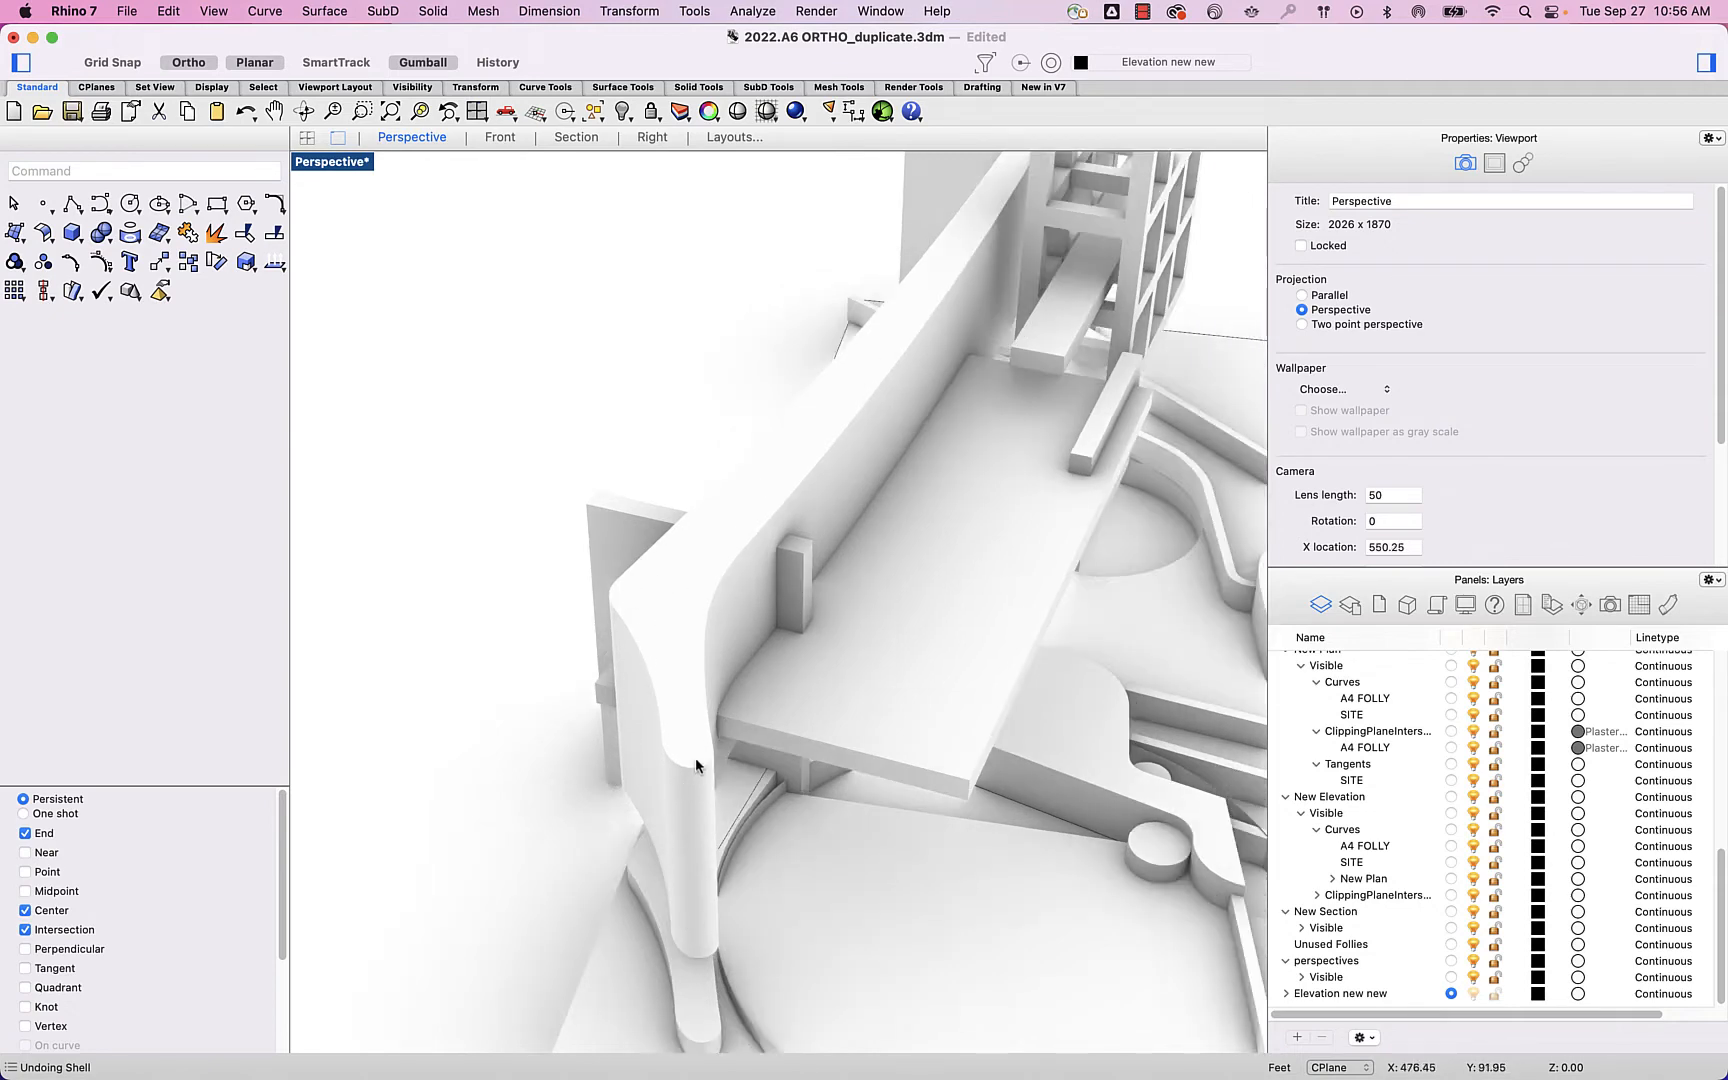
pyautogui.scroll(1, 697, 766)
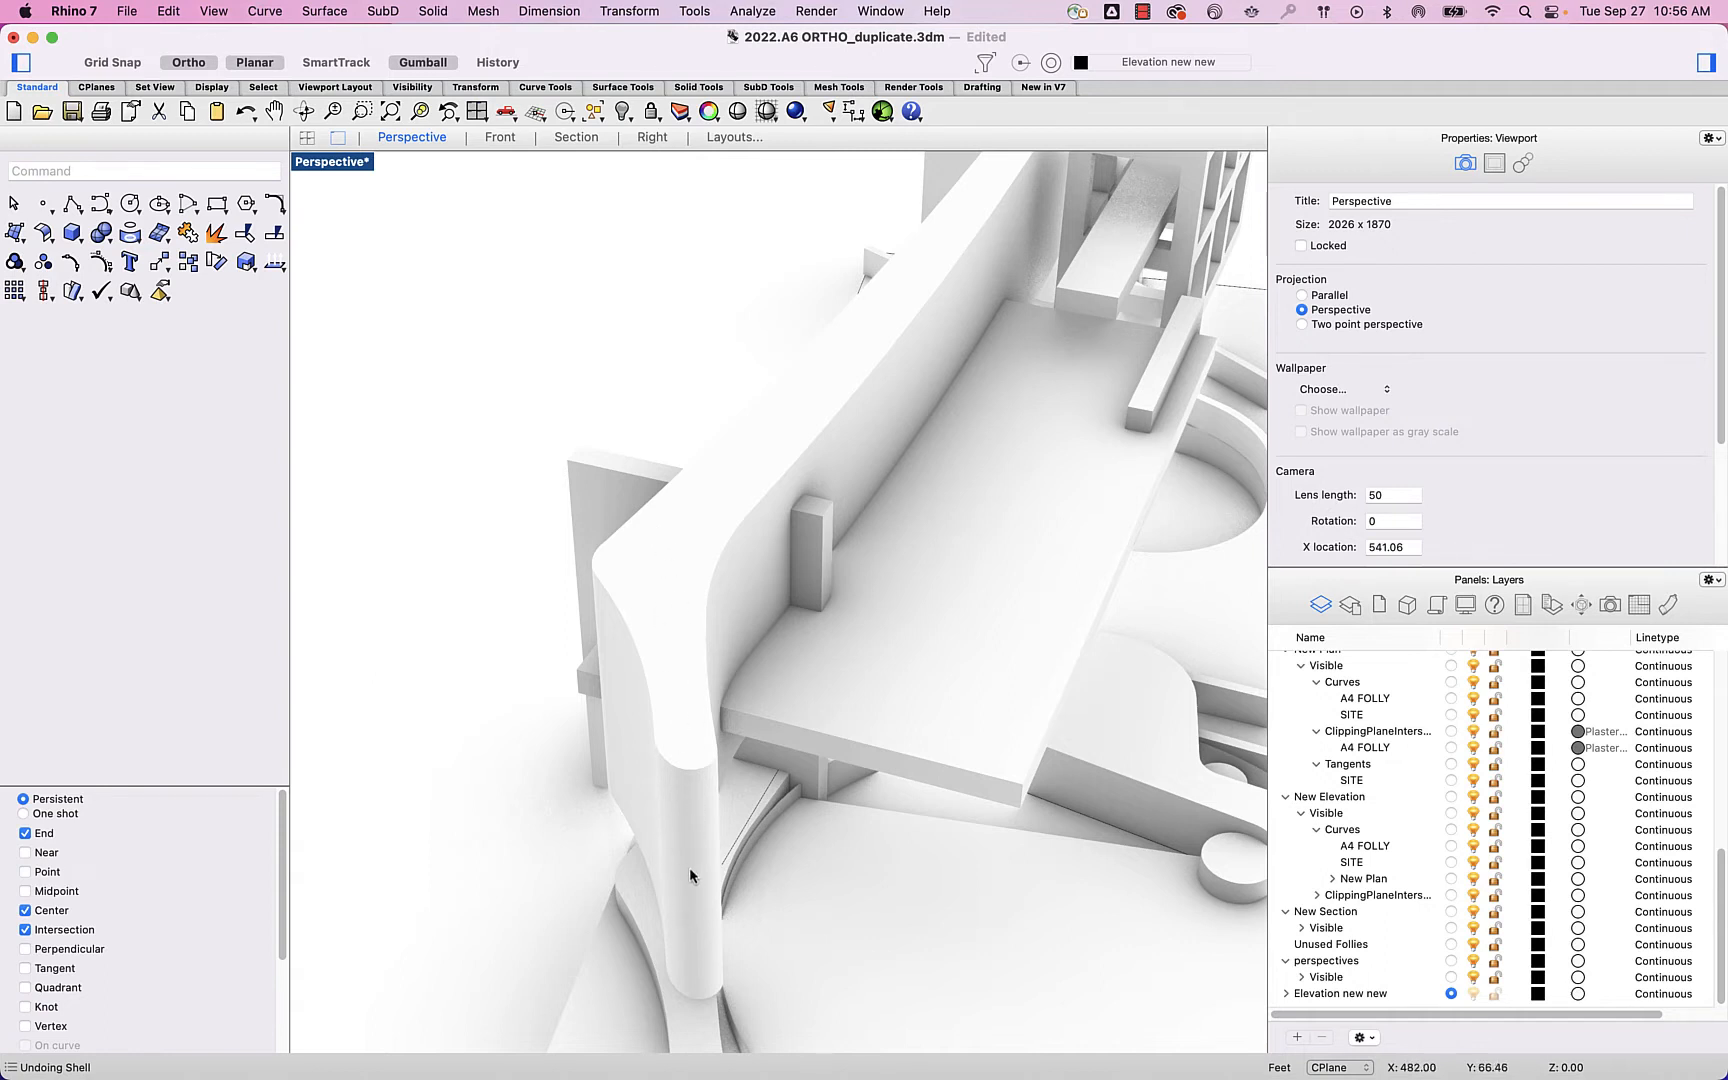
pyautogui.scroll(3, 687, 822)
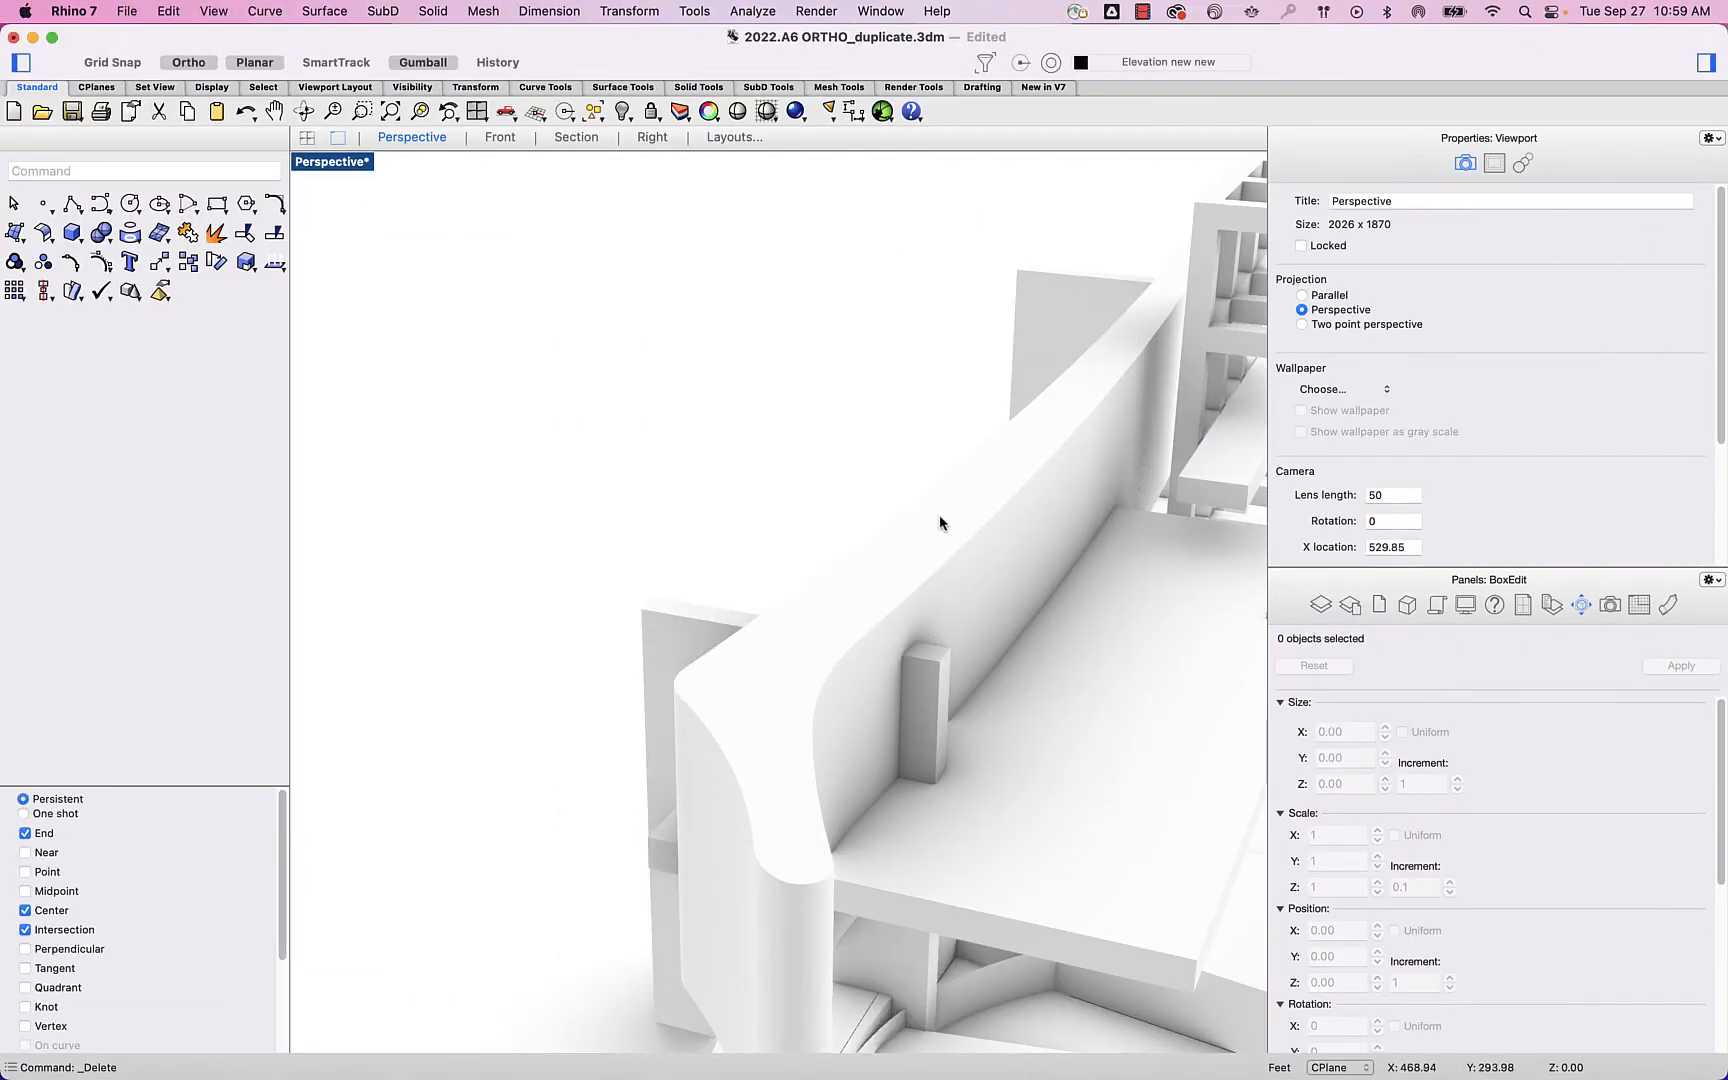
# Extrude the top surface of the curved wall 2 feet in the Z direction
pyautogui.click(939, 516)
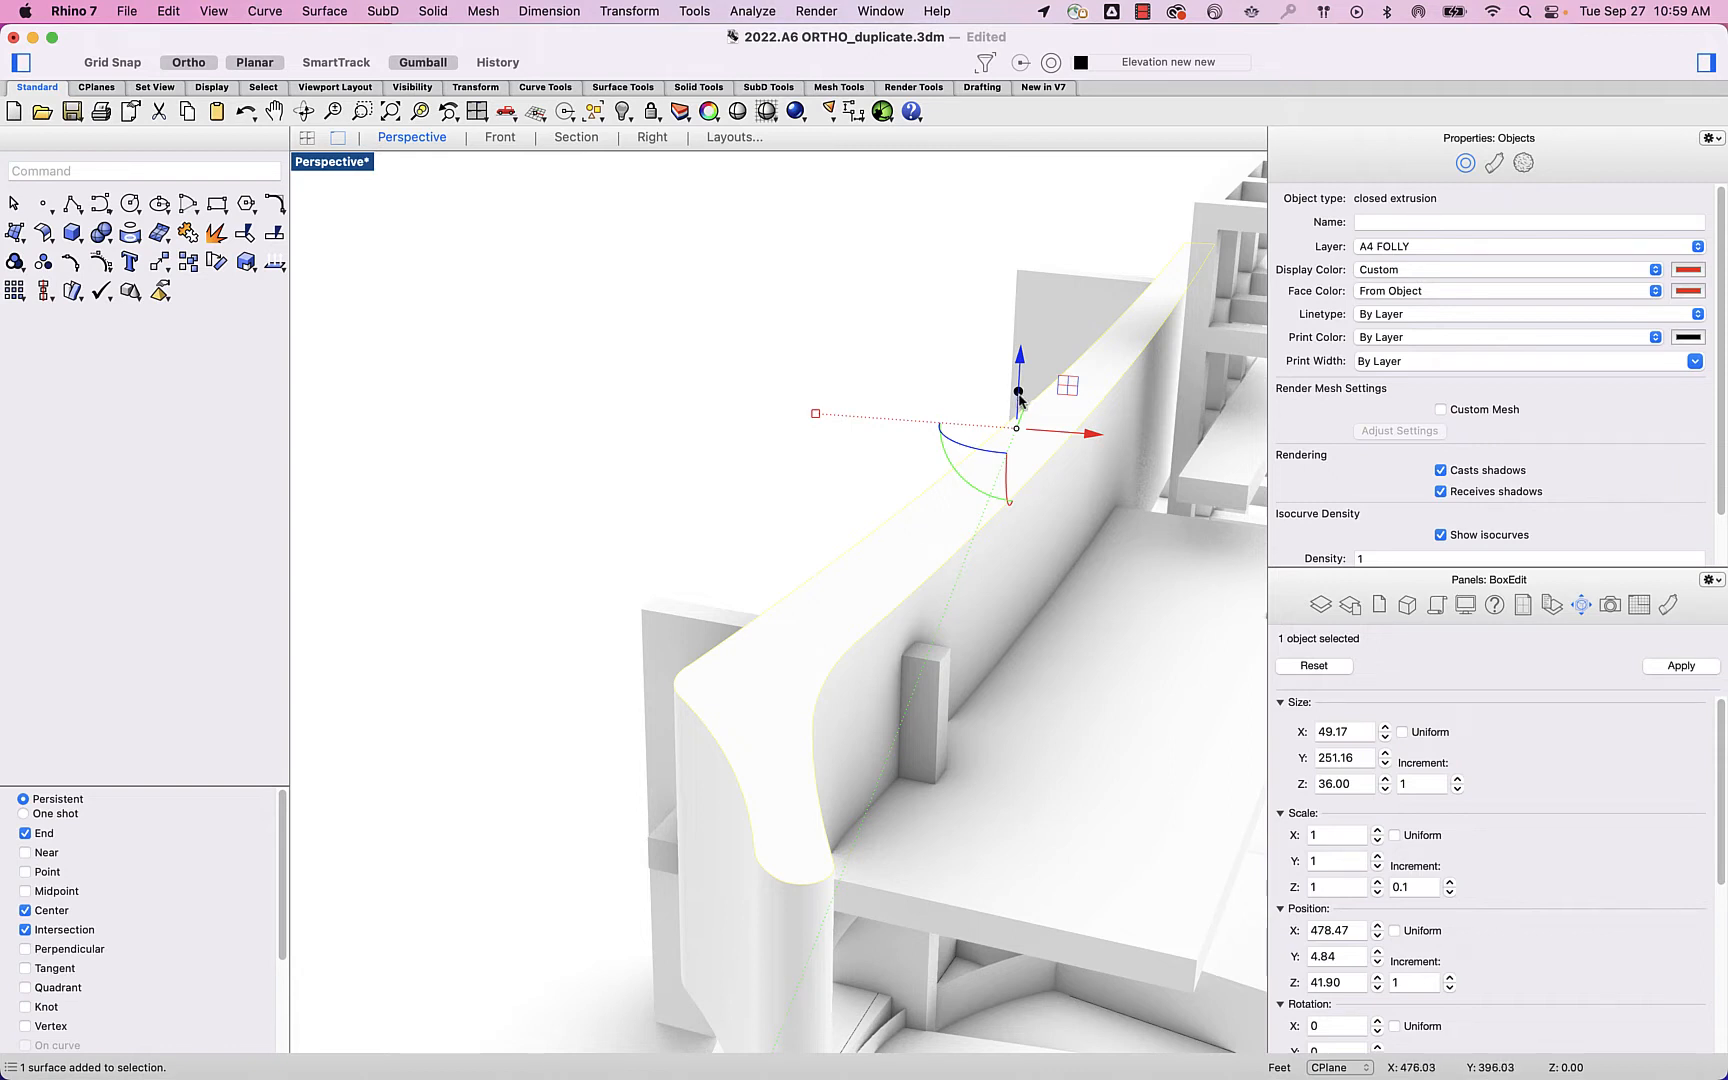
pyautogui.click(1018, 392)
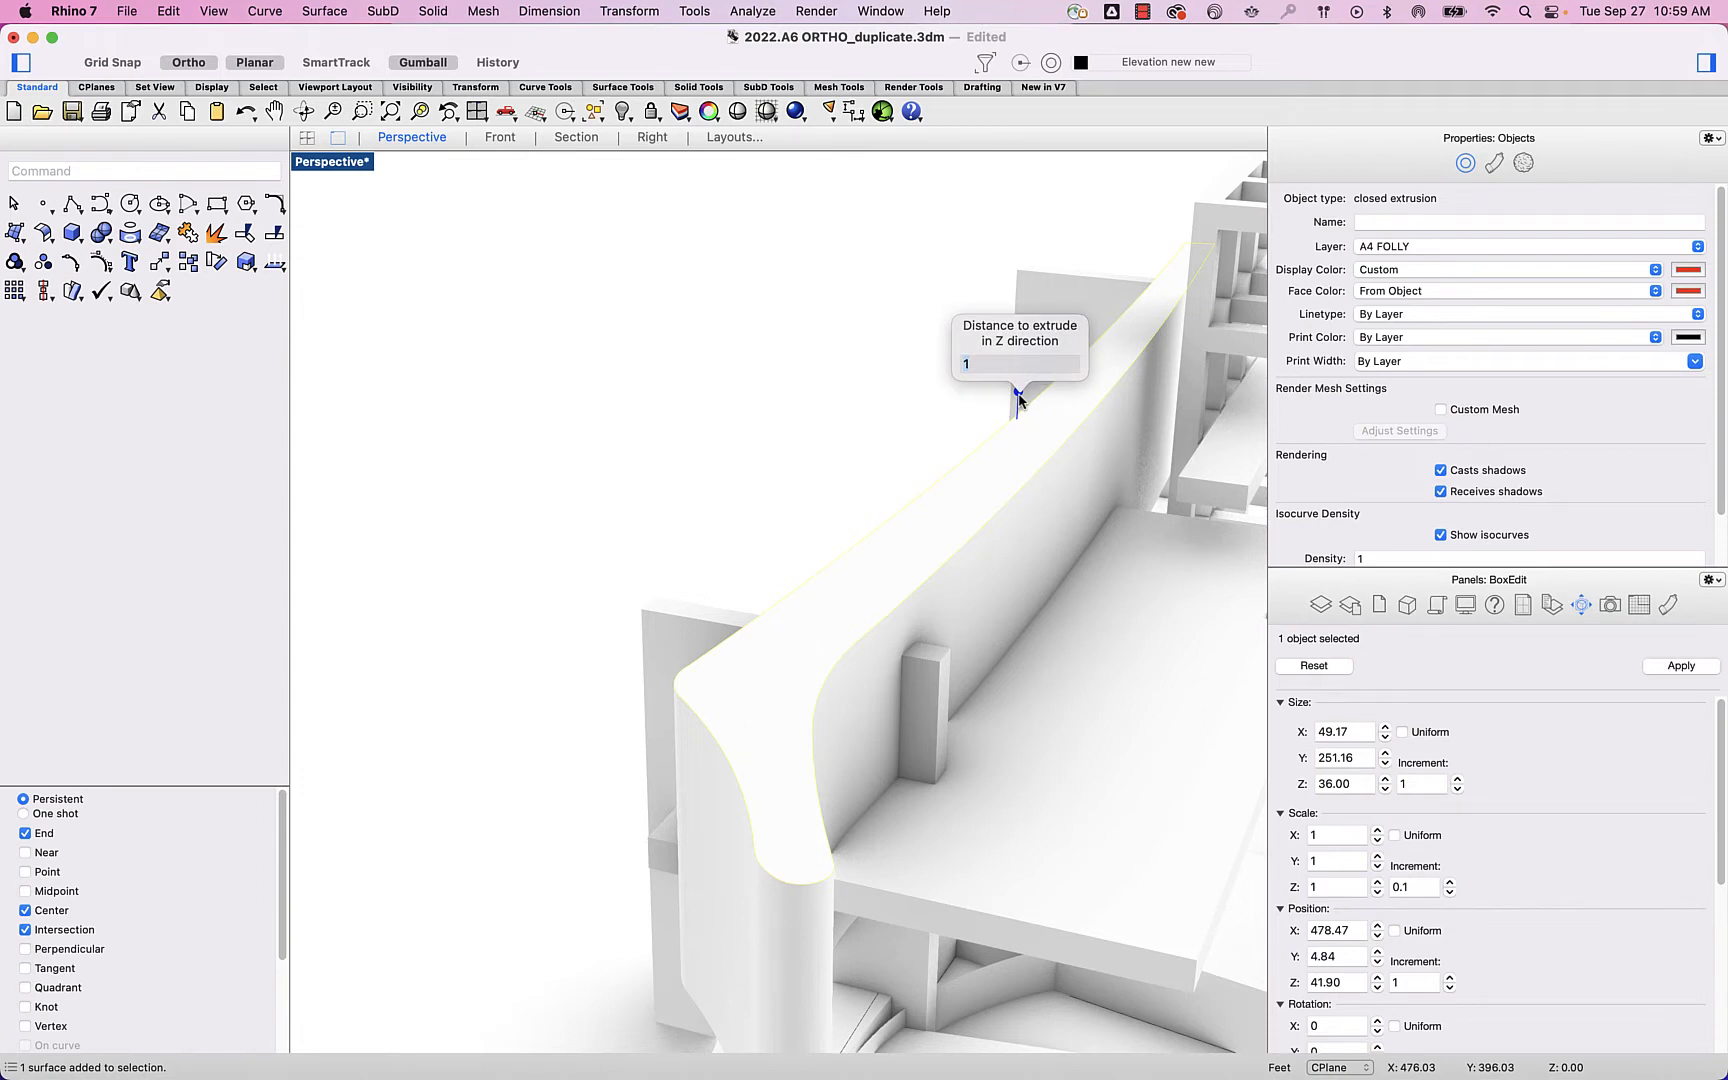
pyautogui.press('BackSpace')
pyautogui.write('2')
pyautogui.press('Return')
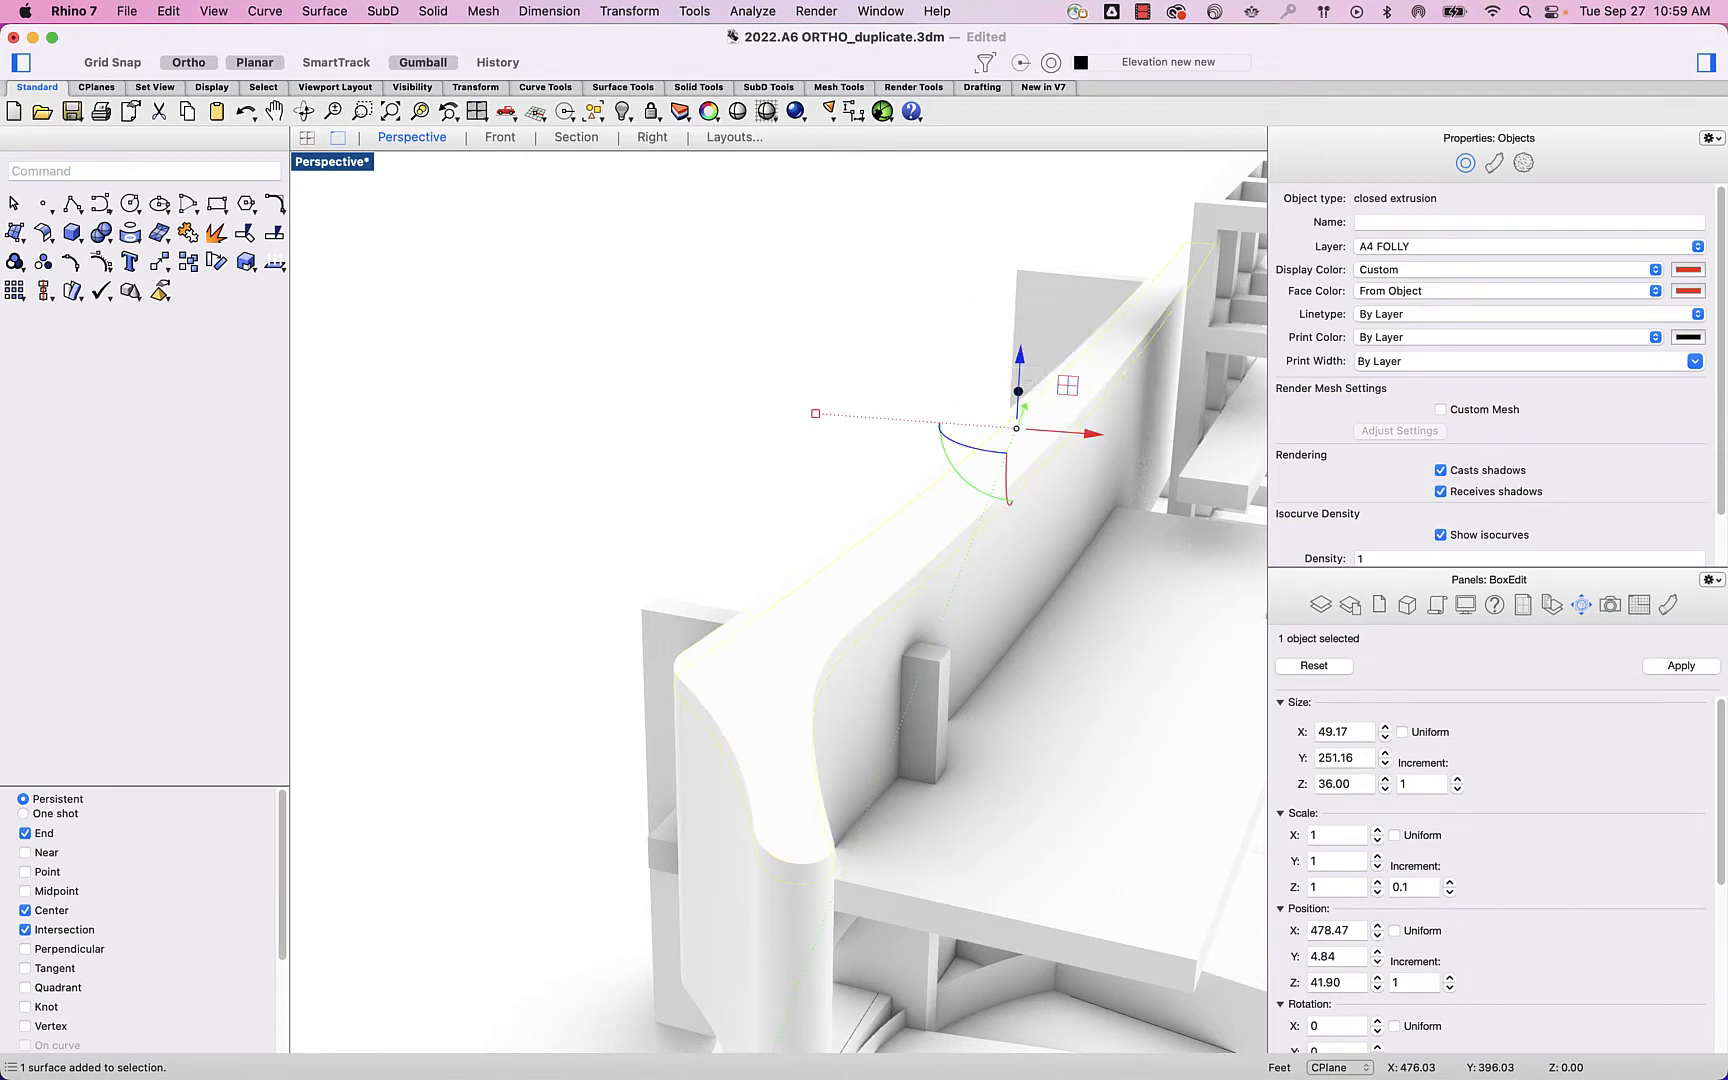
# Raise the thin slab on top of the curved wall to a Z position of about 90.6 feet, leaving a gap above the wall
pyautogui.click(800, 869)
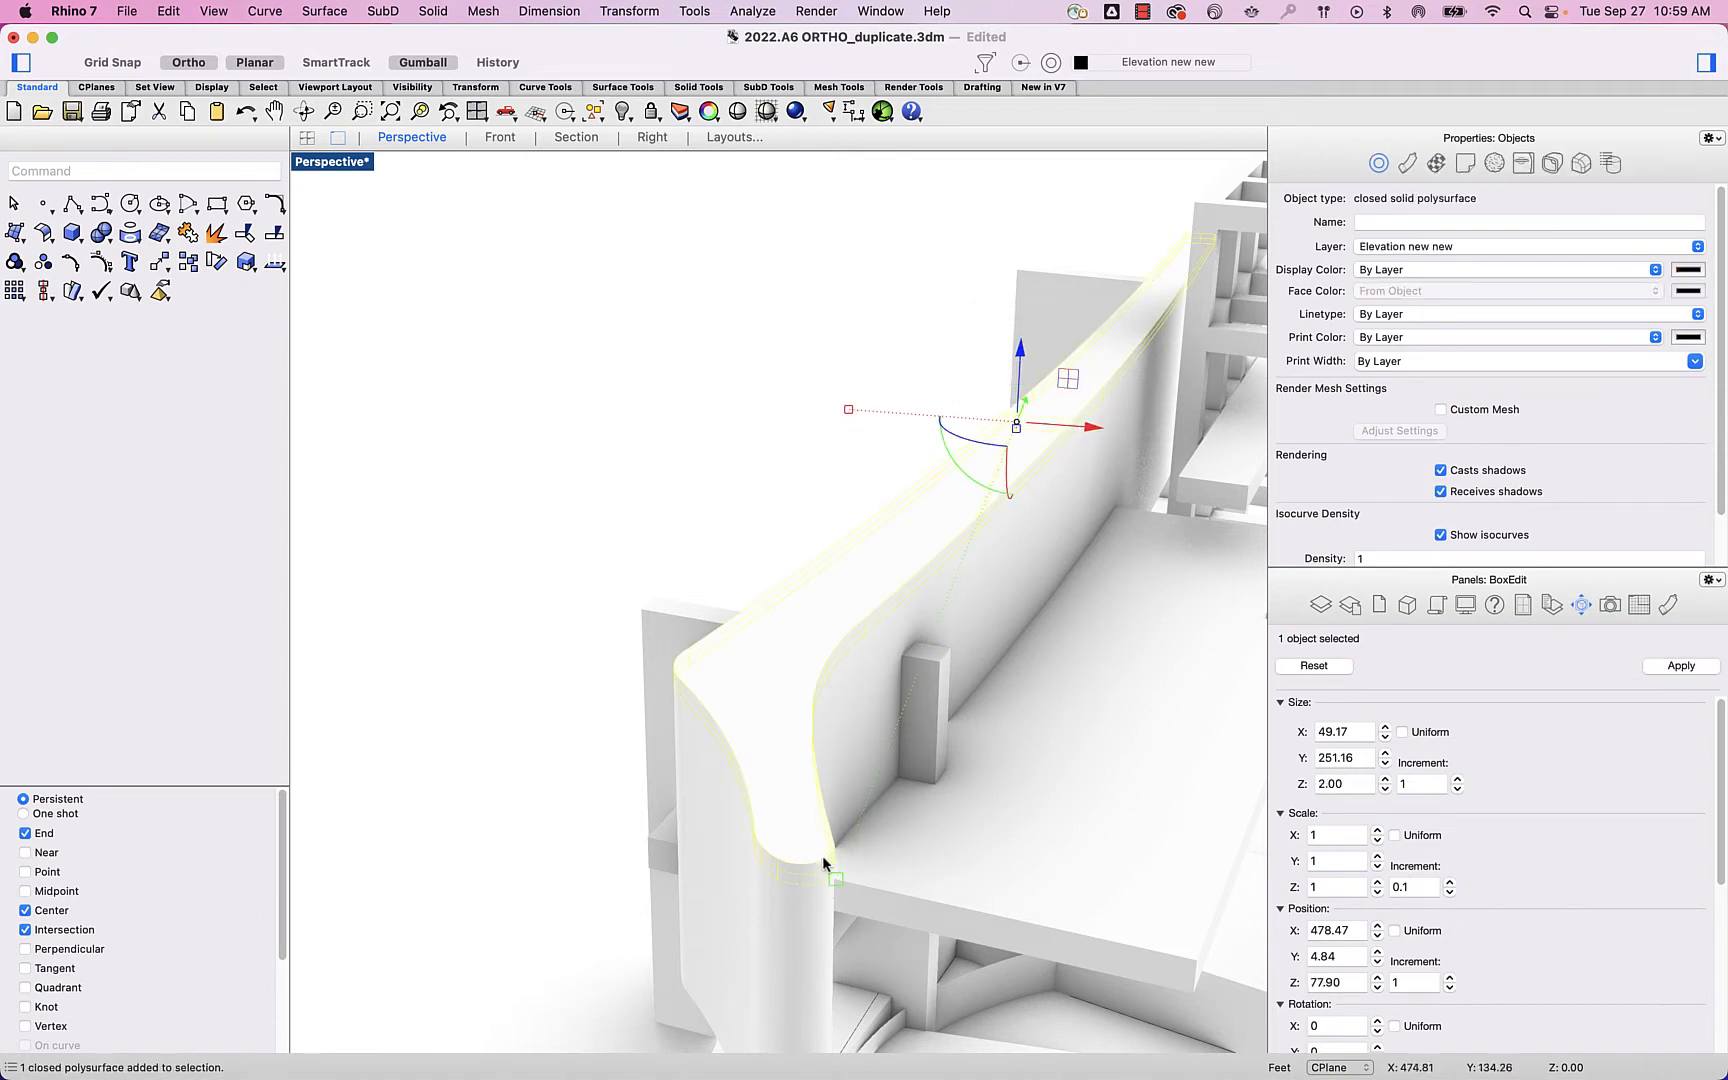
pyautogui.scroll(2, 822, 855)
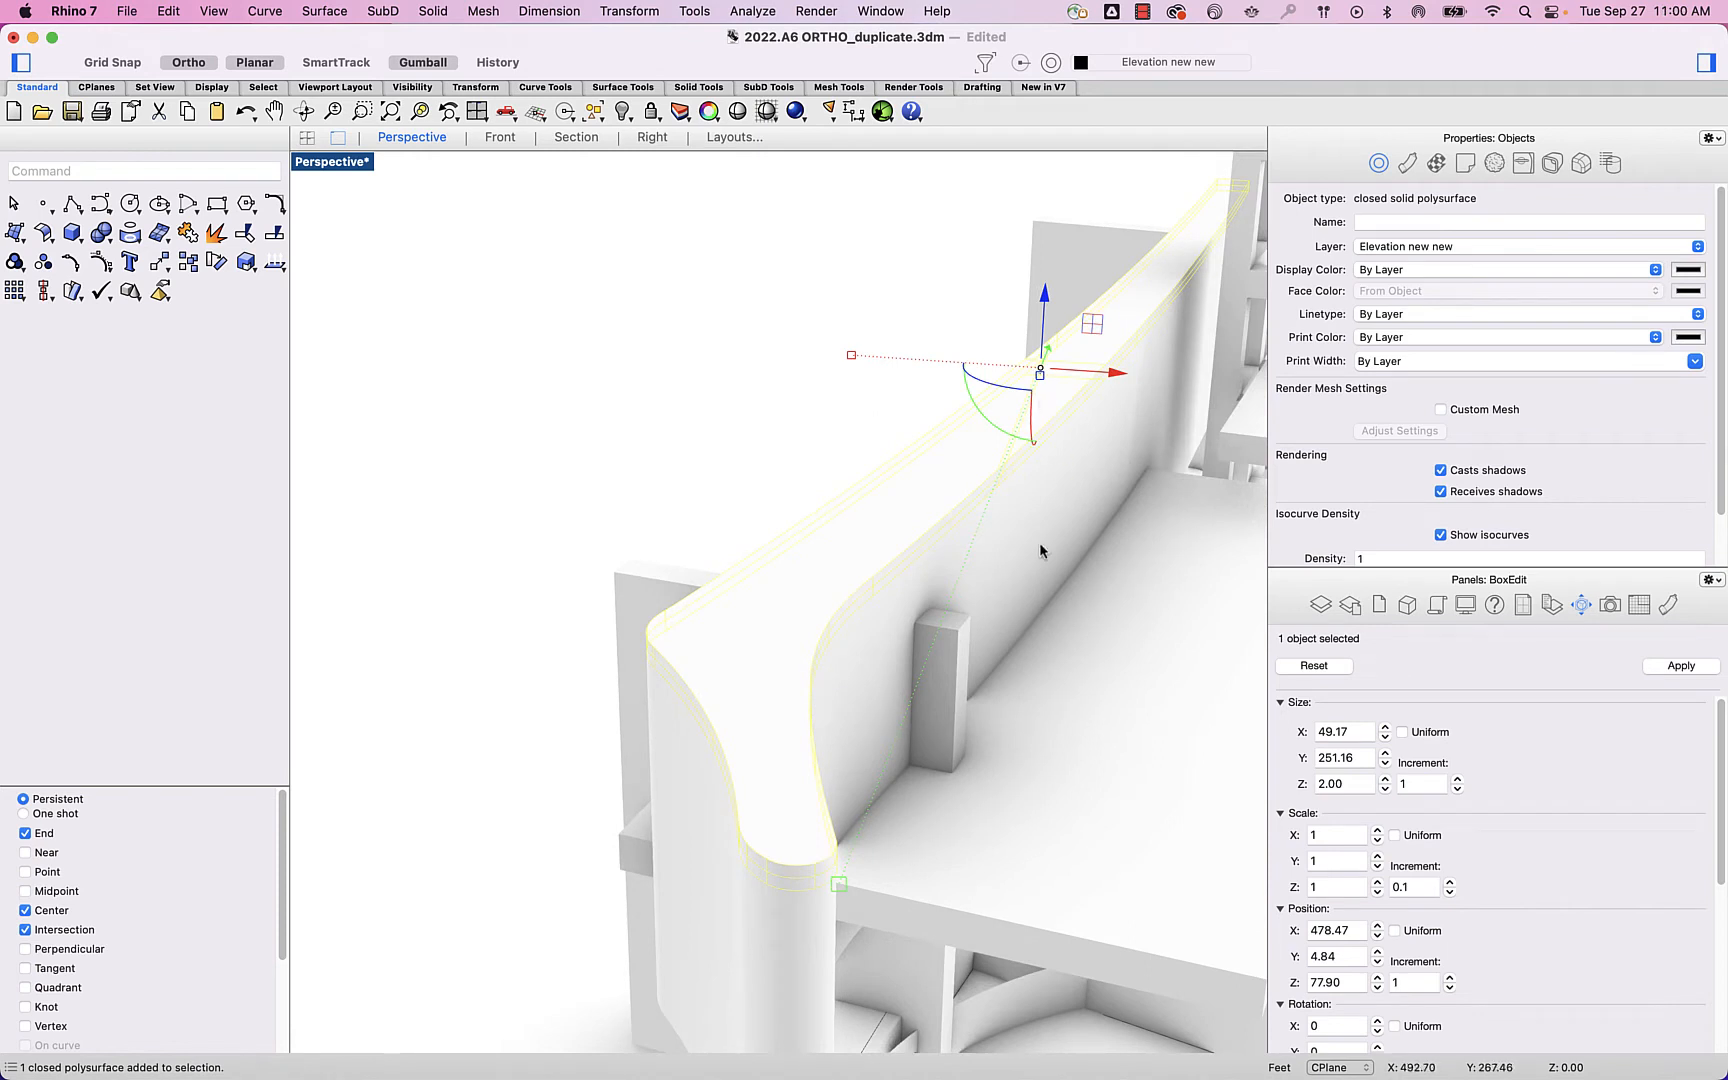
pyautogui.moveTo(1045, 300); pyautogui.dragTo(1041, 205)
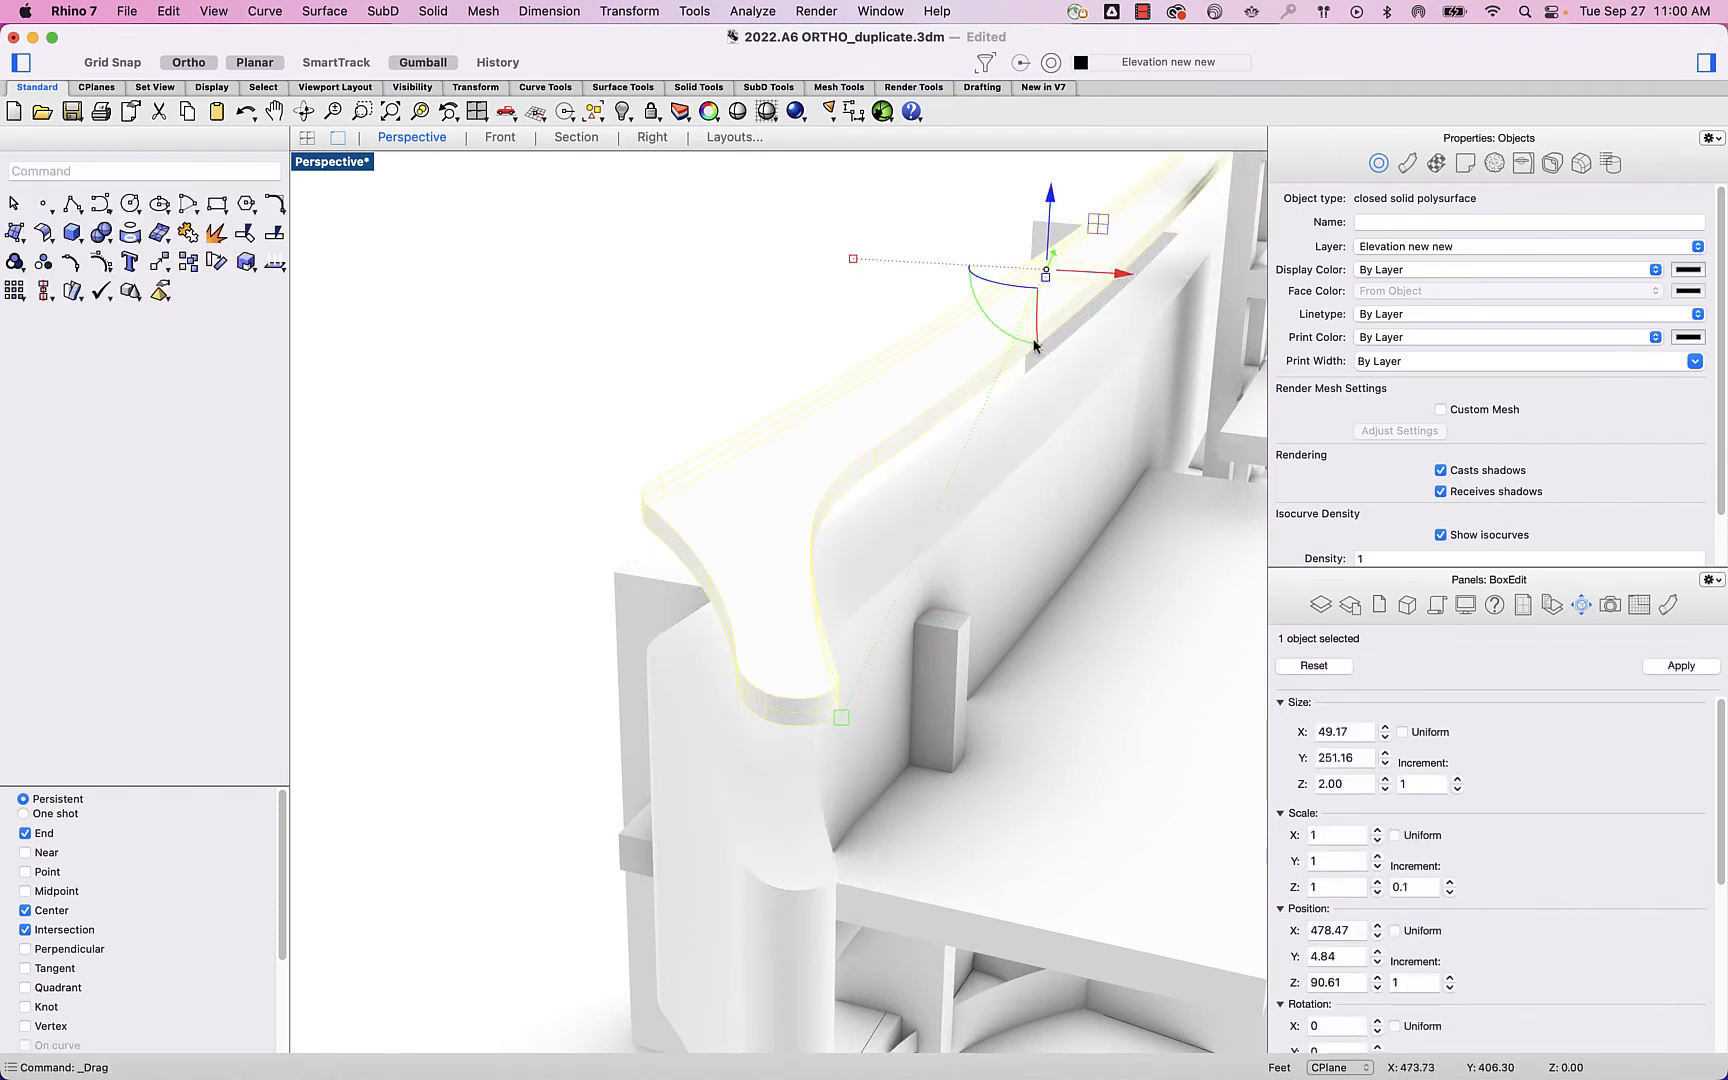
pyautogui.moveTo(868, 720); pyautogui.dragTo(907, 711, button='right')
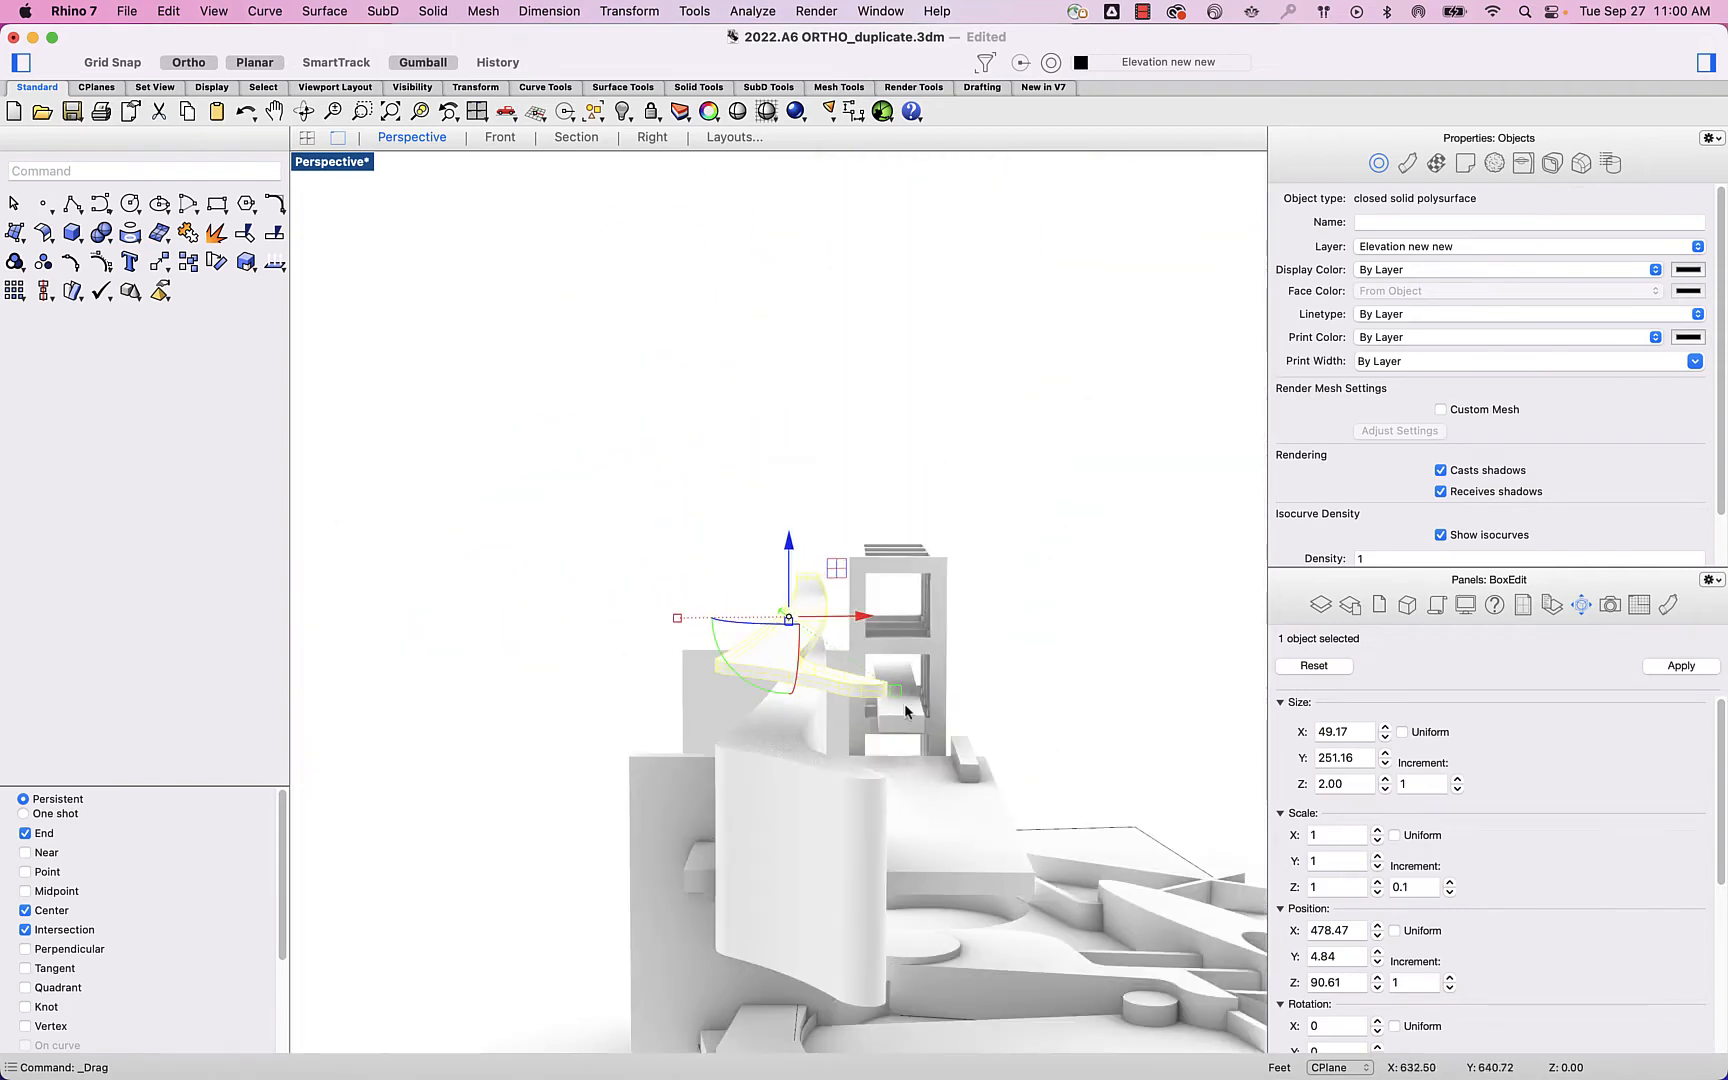
pyautogui.scroll(2, 791, 799)
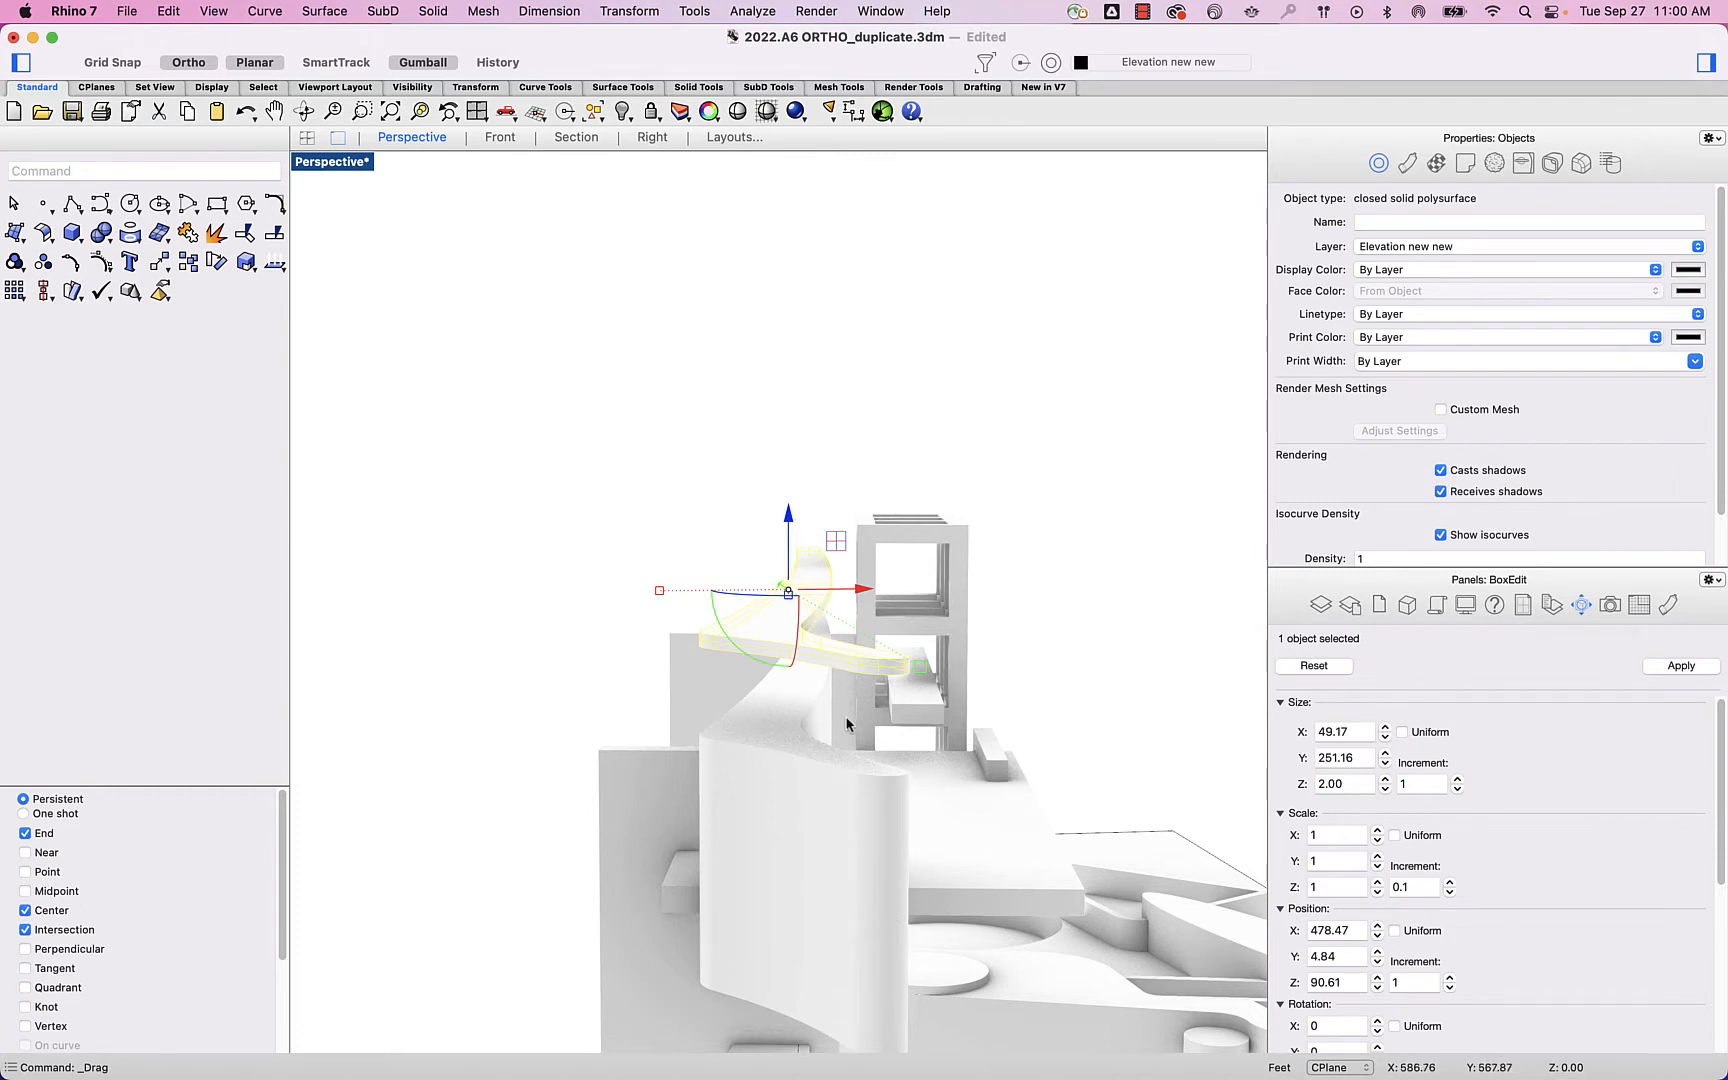
pyautogui.moveTo(855, 750); pyautogui.dragTo(820, 812, button='right')
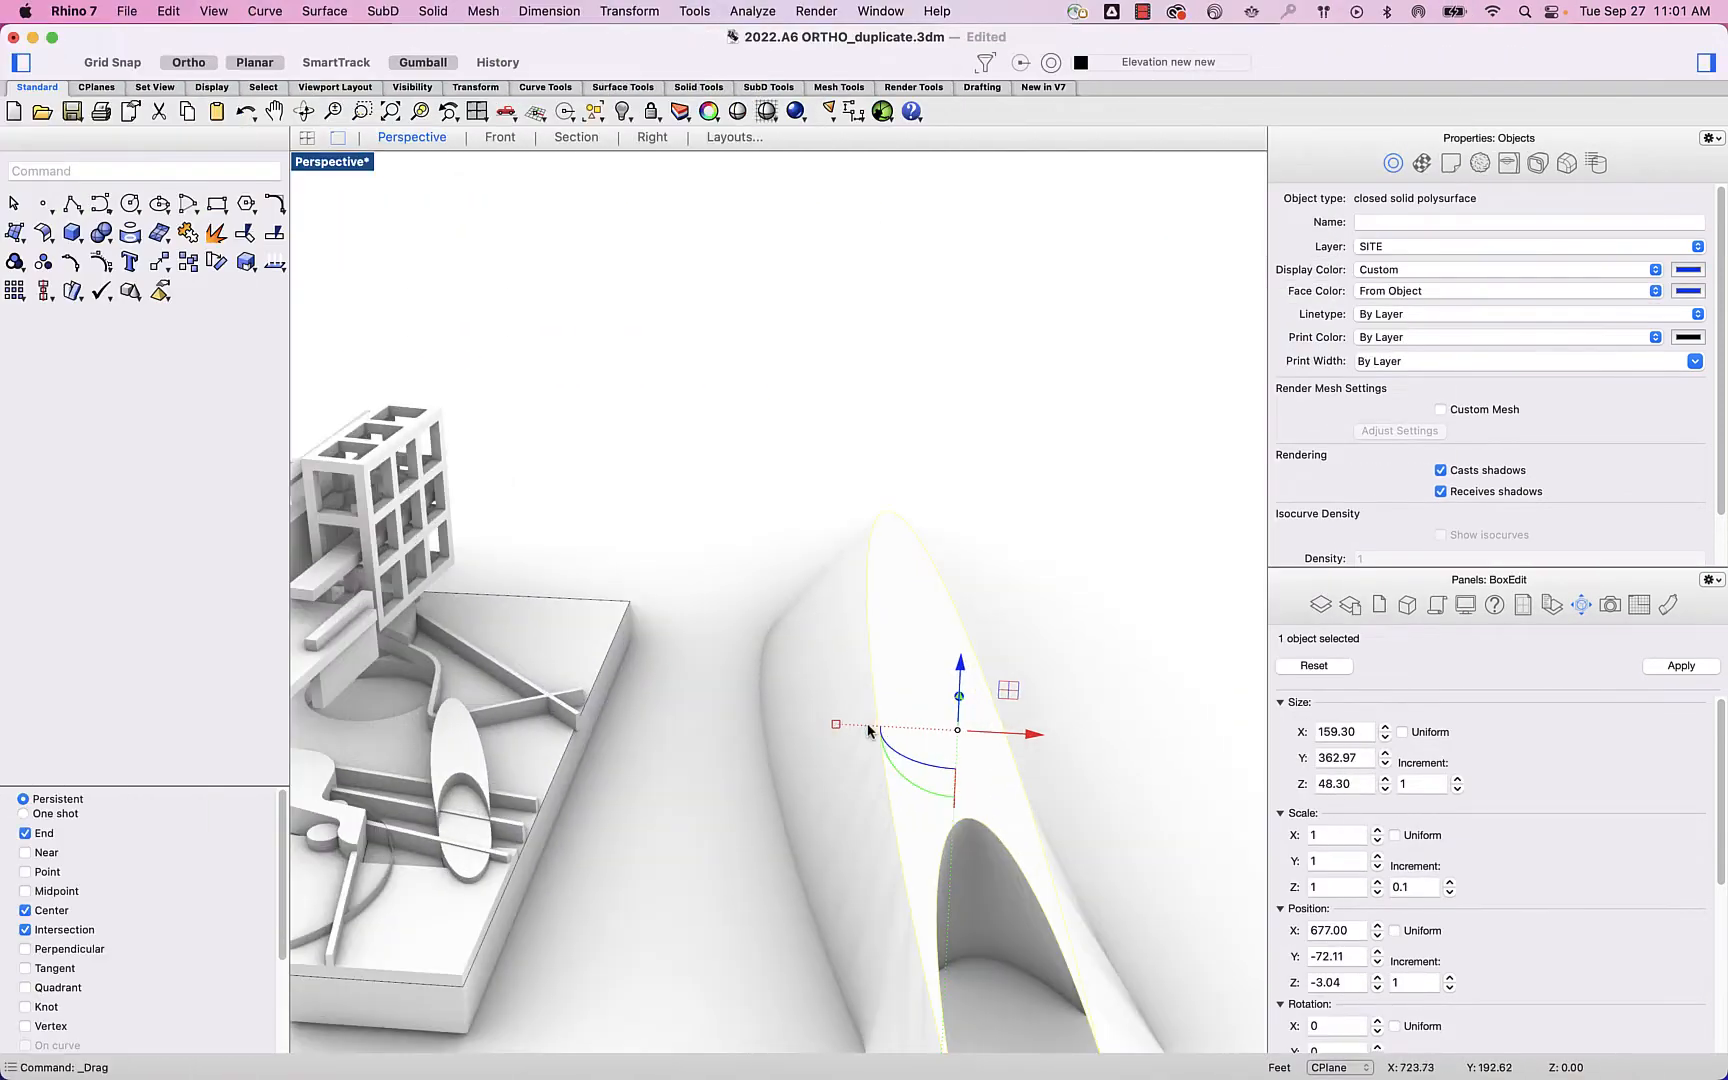
# Examine the large twisted solid with the arched opening beside the model from several angles
pyautogui.moveTo(866, 725); pyautogui.dragTo(869, 706, button='right')
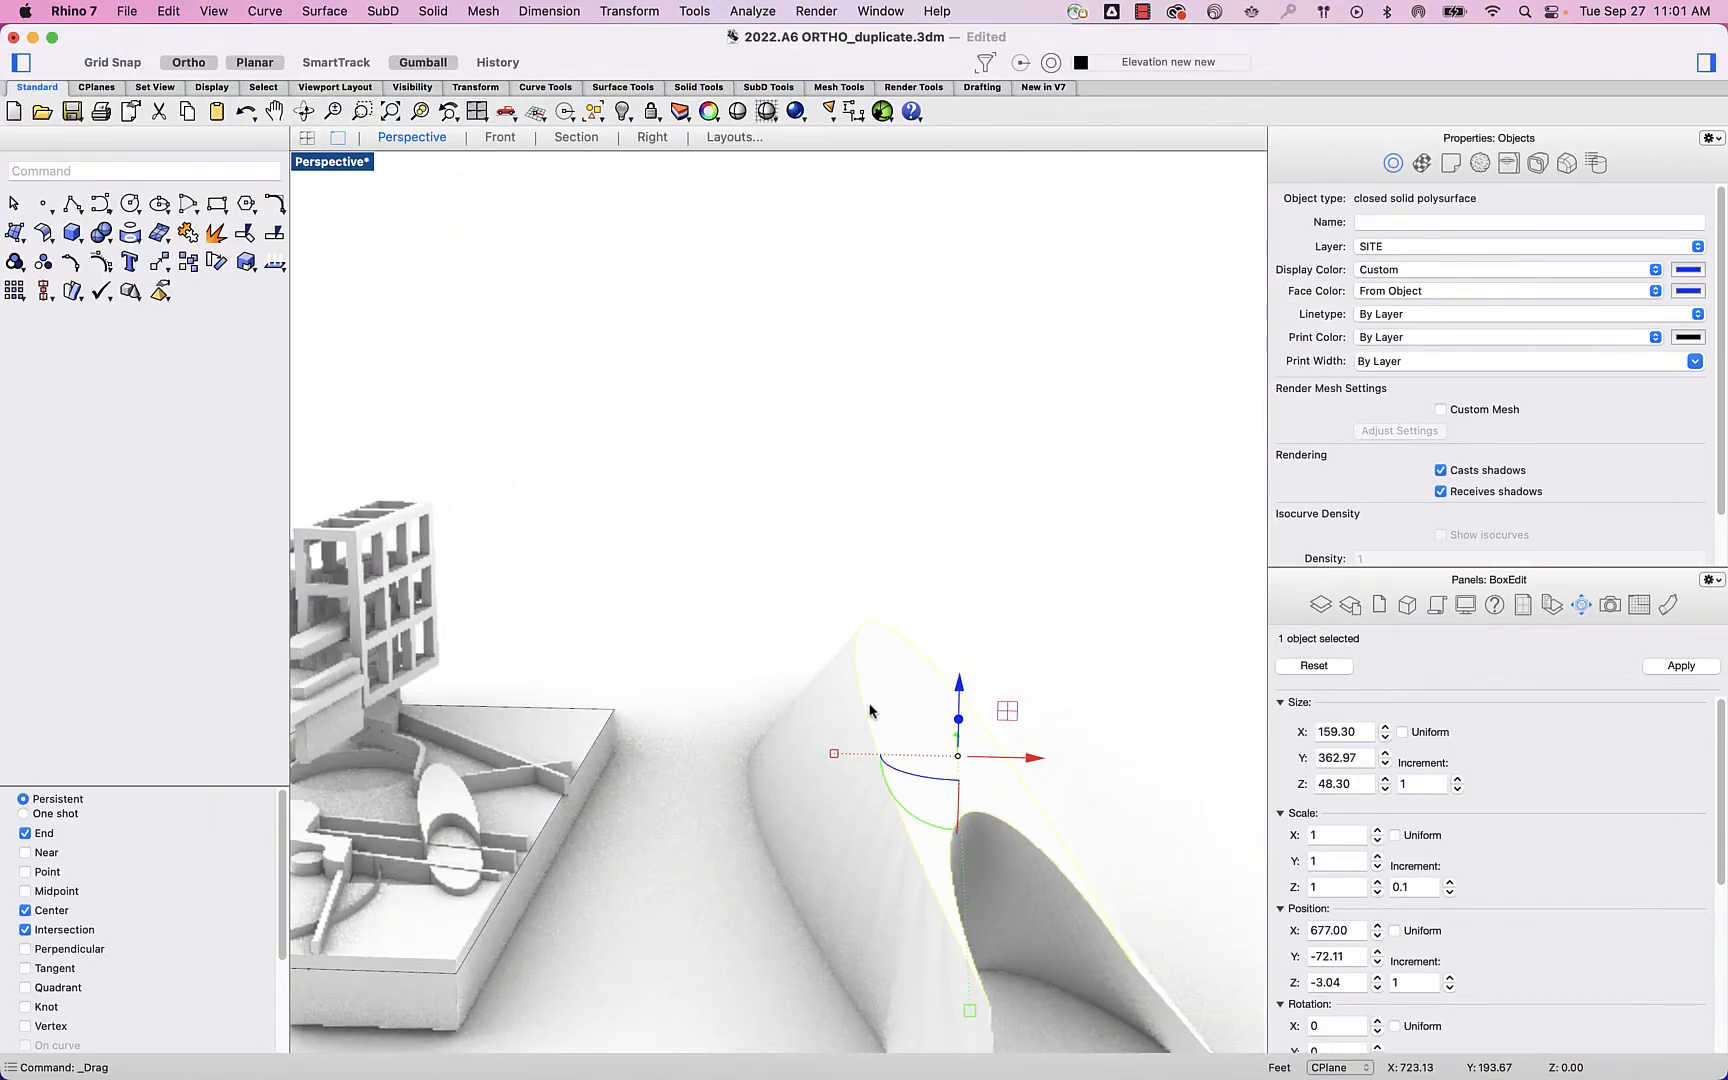
pyautogui.keyDown('shift'); pyautogui.moveTo(861, 864); pyautogui.dragTo(830, 682, button='right'); pyautogui.keyUp('shift')
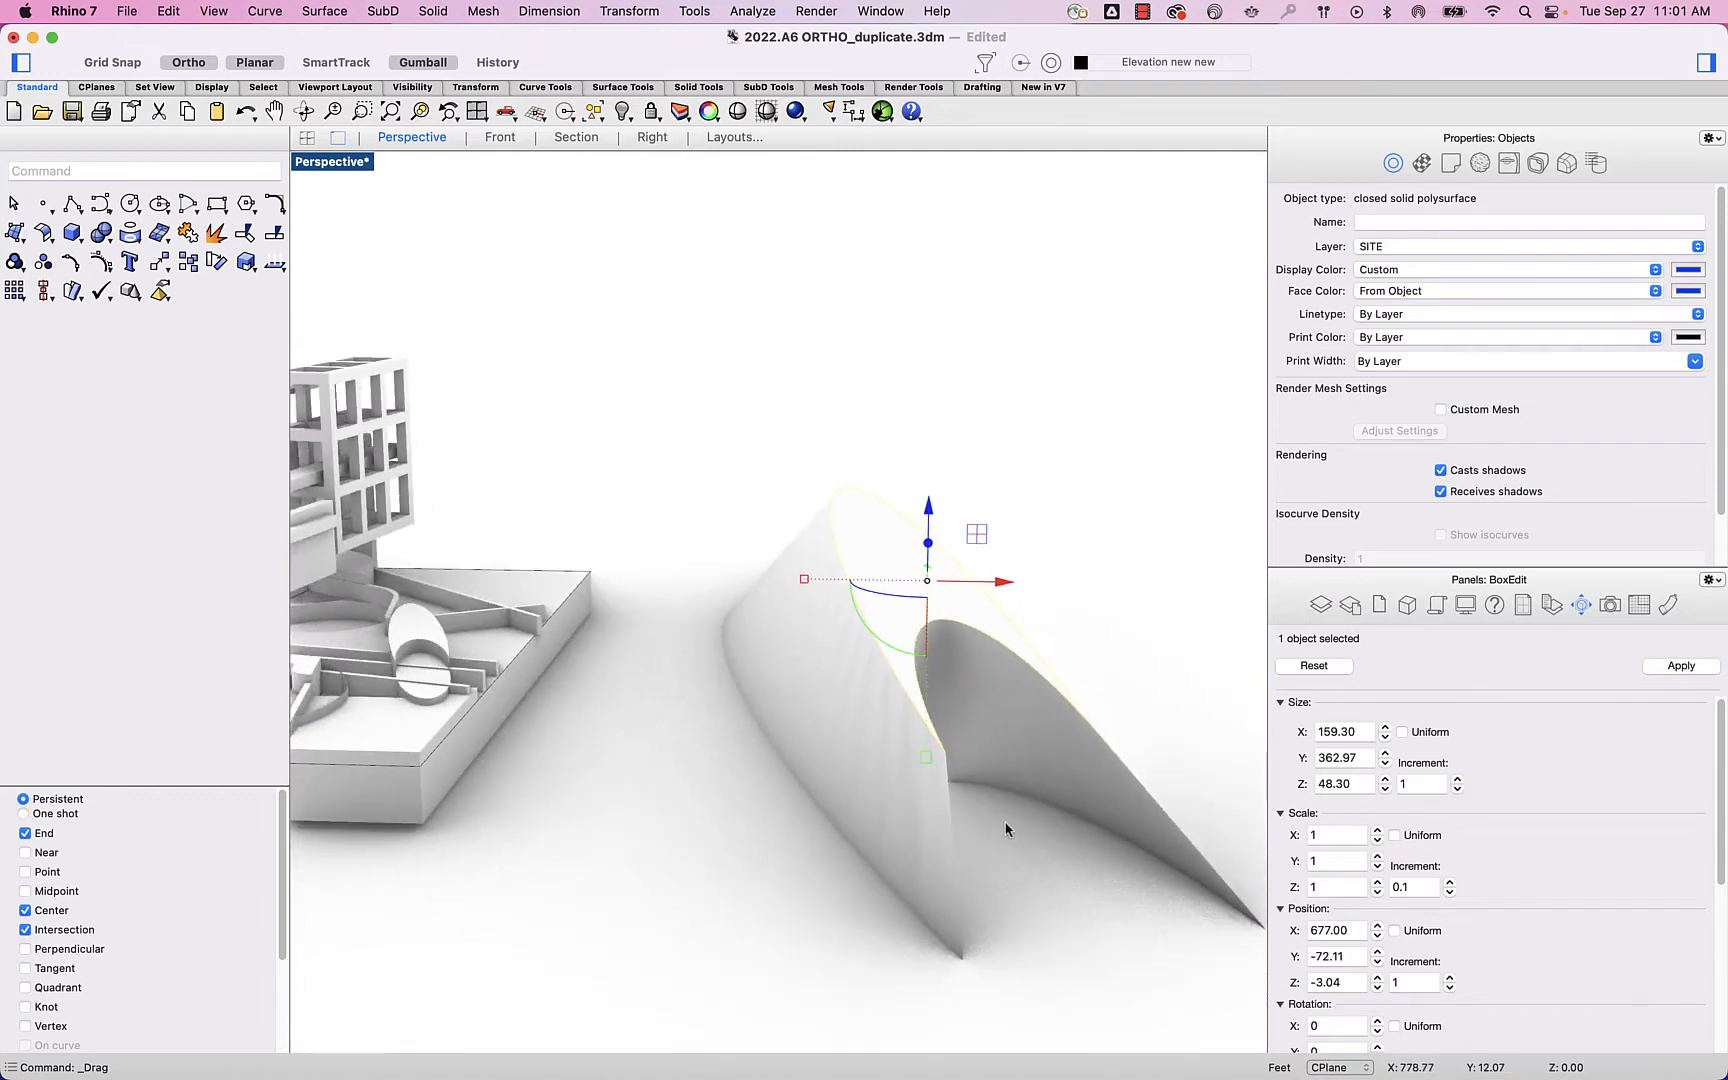
pyautogui.moveTo(1006, 828); pyautogui.dragTo(988, 878, button='right')
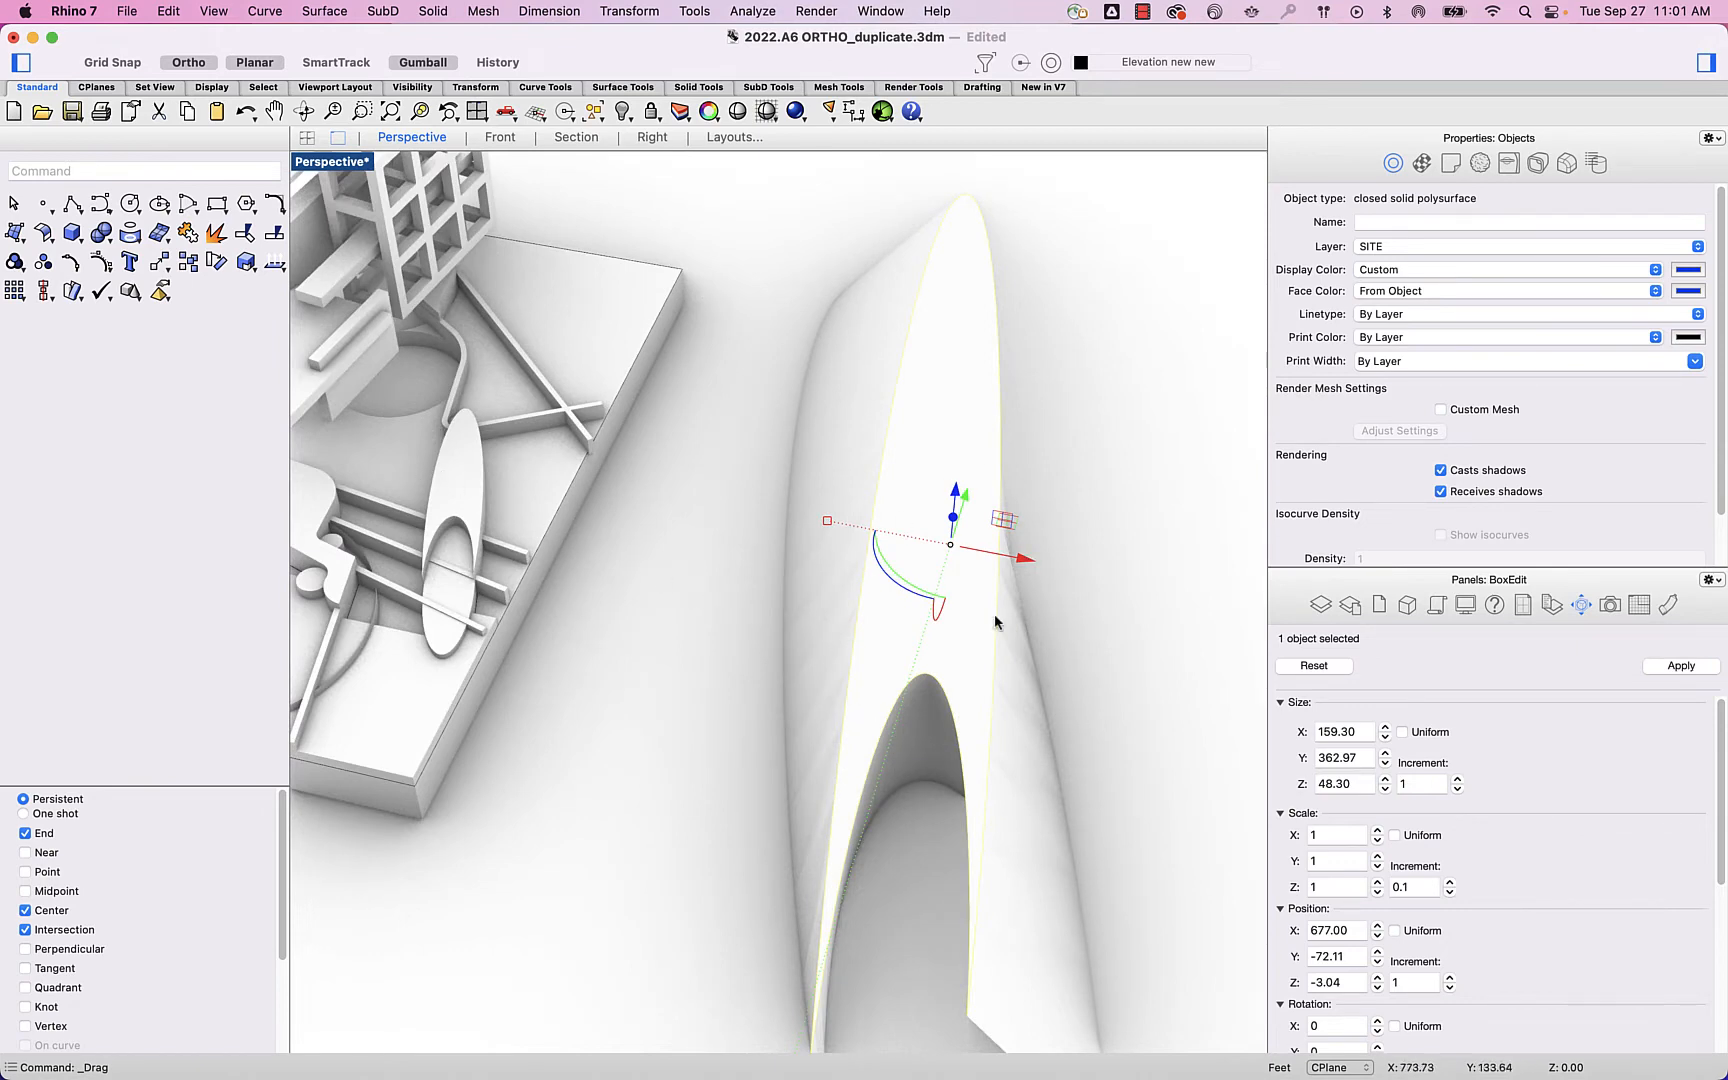
pyautogui.moveTo(1049, 706); pyautogui.dragTo(996, 893, button='right')
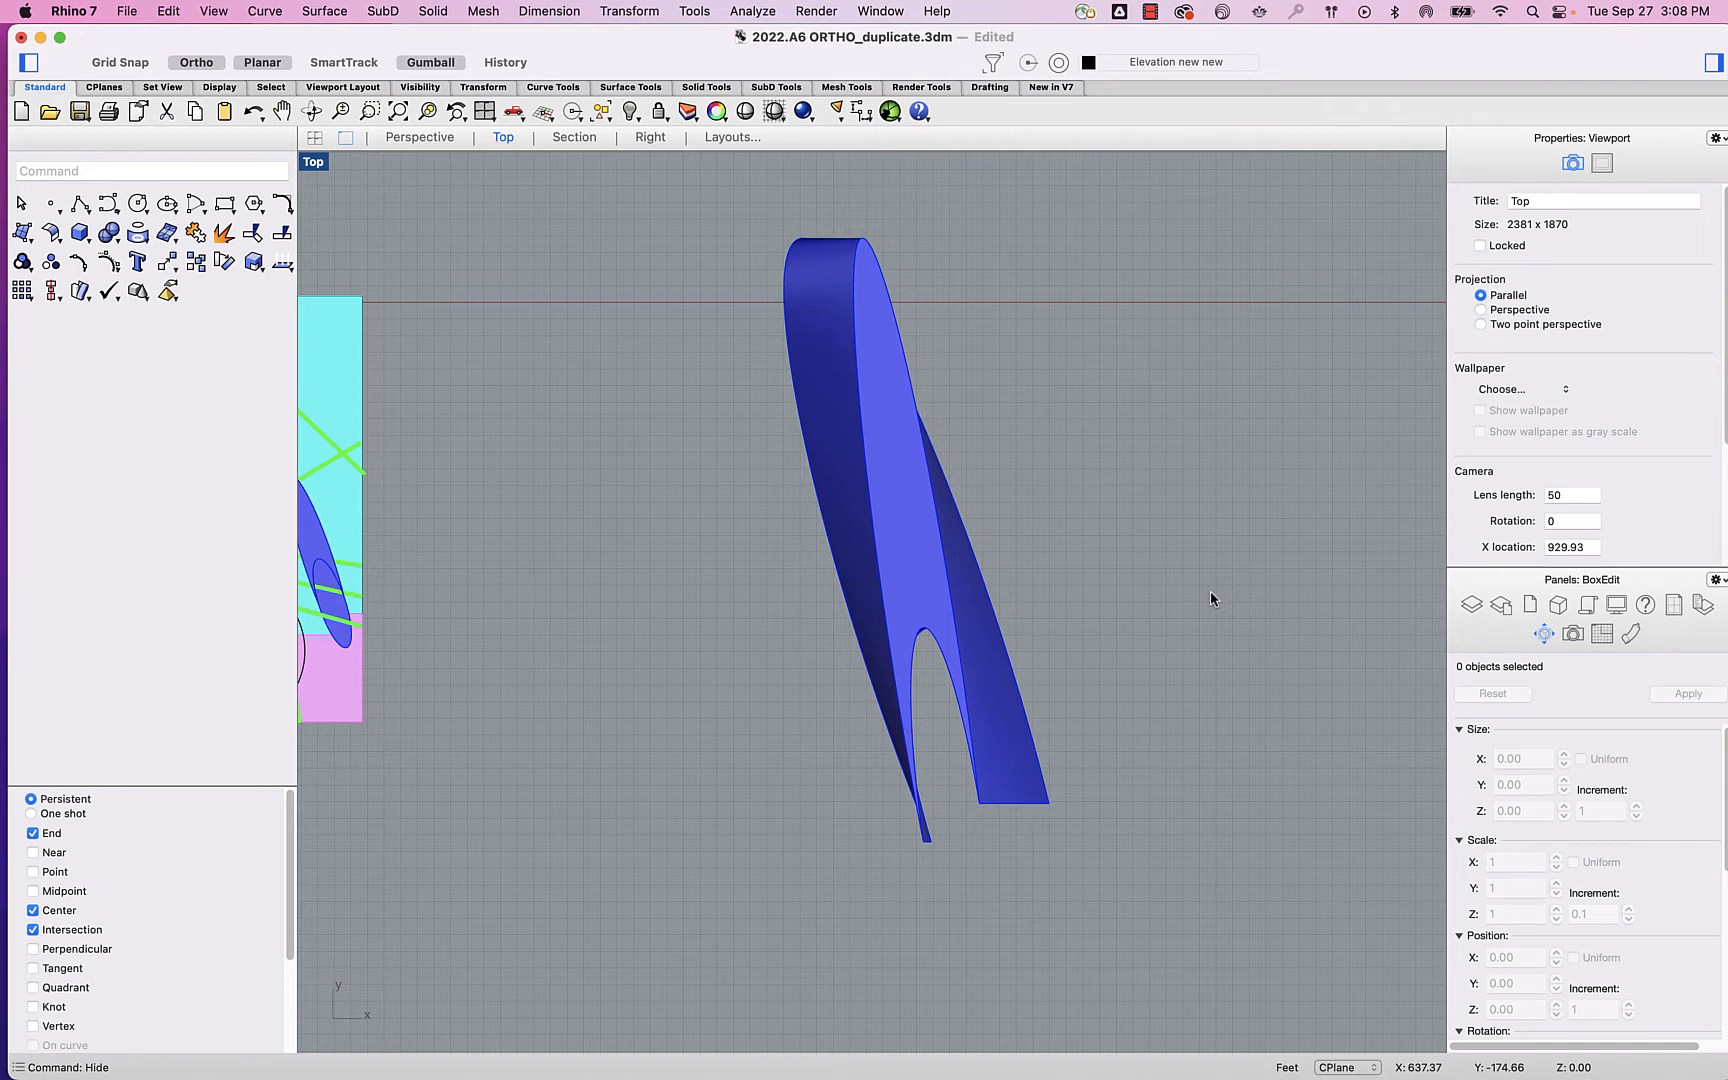
# Create a box about 208 by 398 feet around the large blue solid's footprint in the Top view, with a height of 2 feet
pyautogui.write('box')
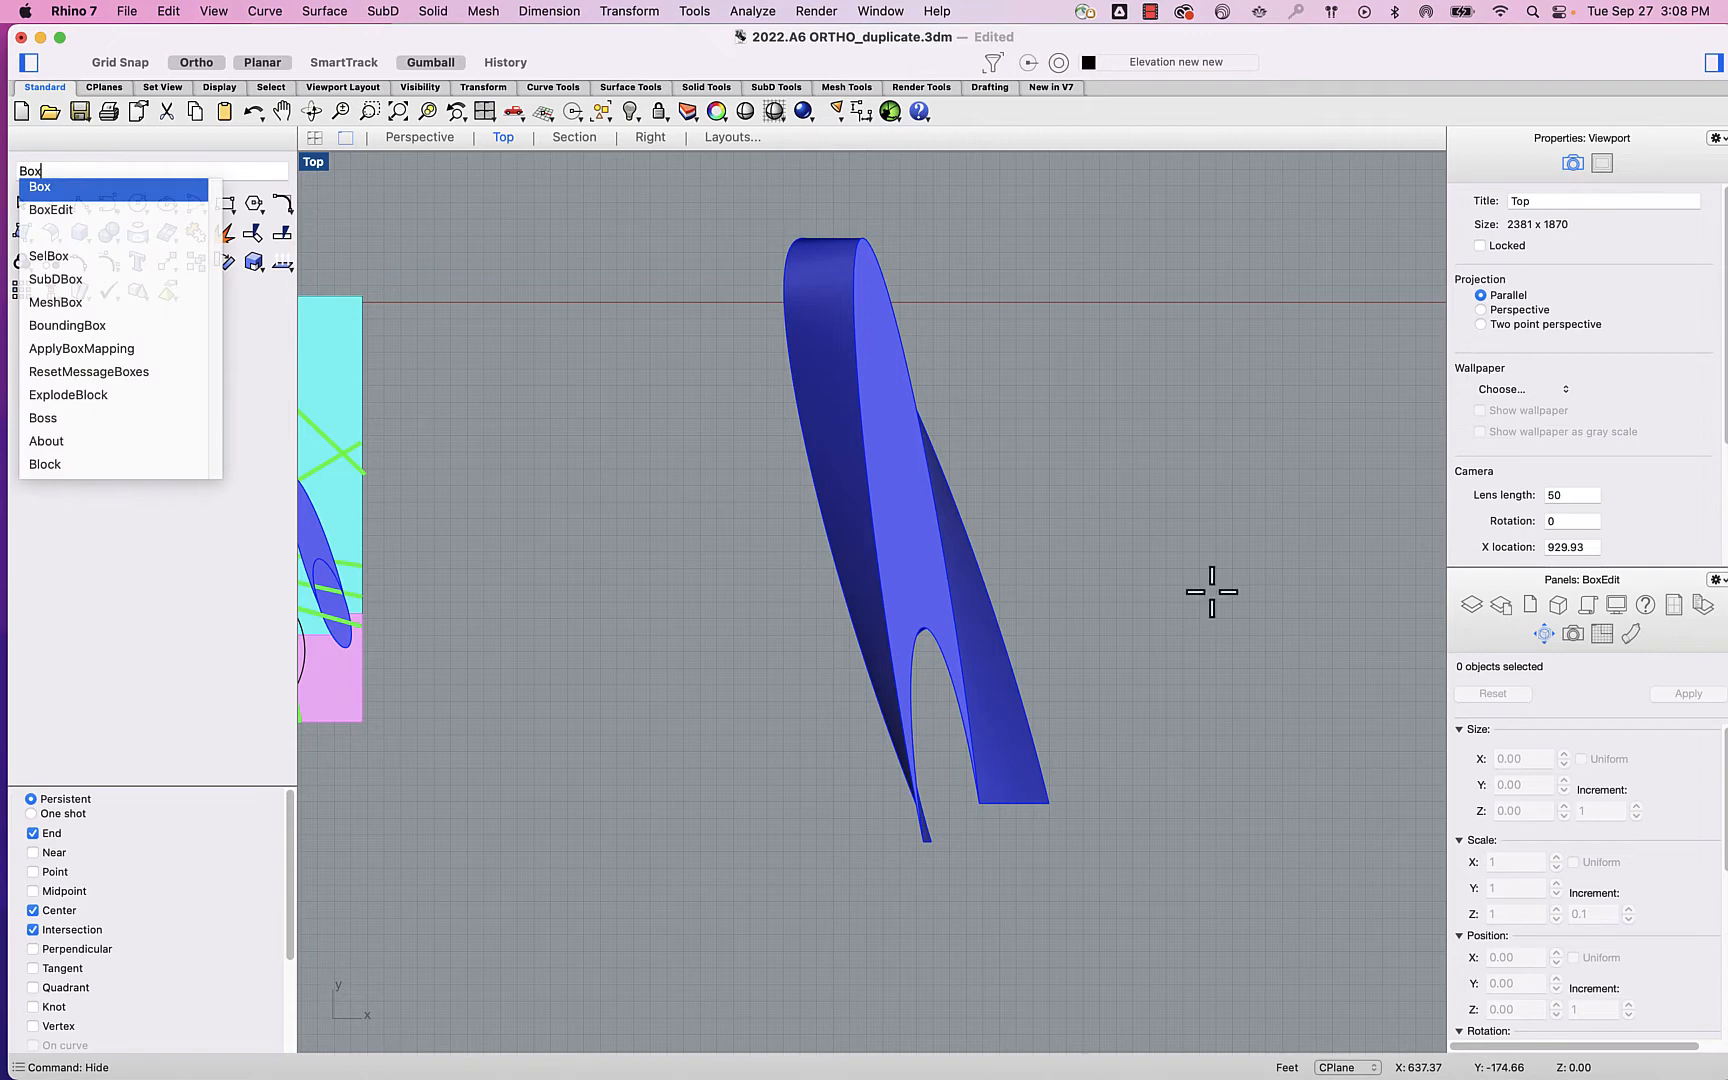
pyautogui.press('Return')
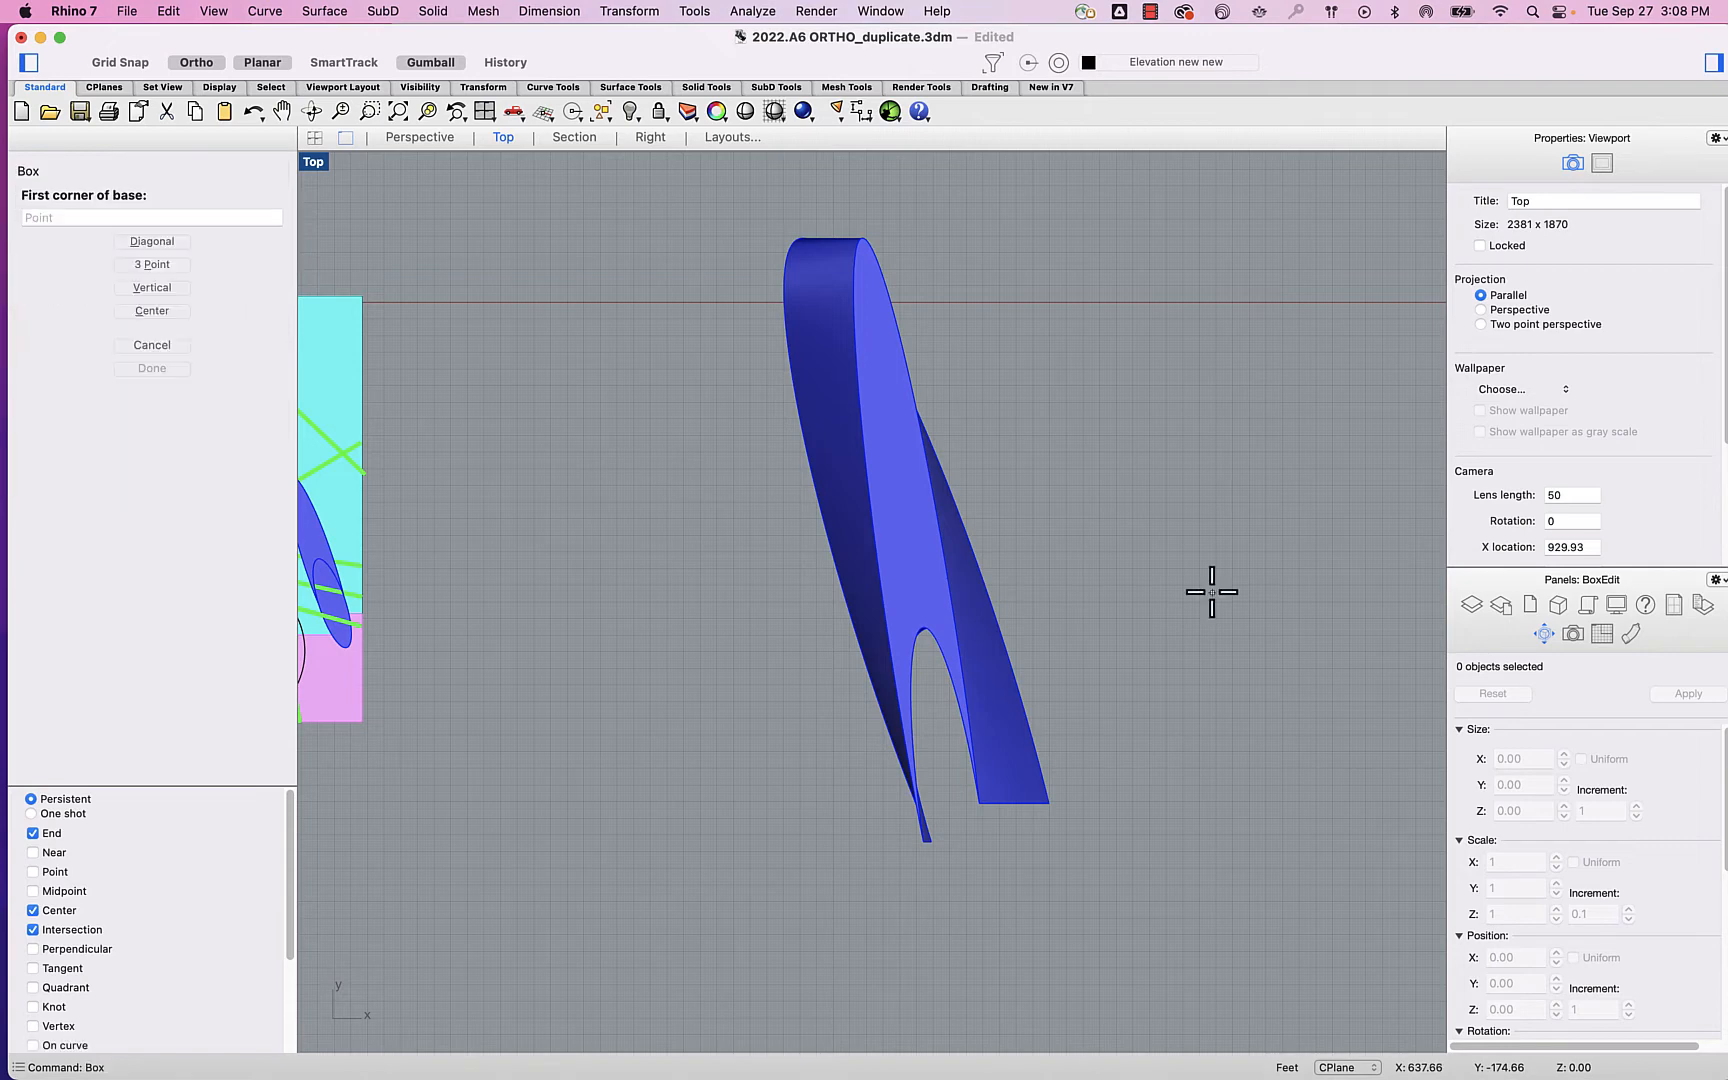
pyautogui.click(744, 205)
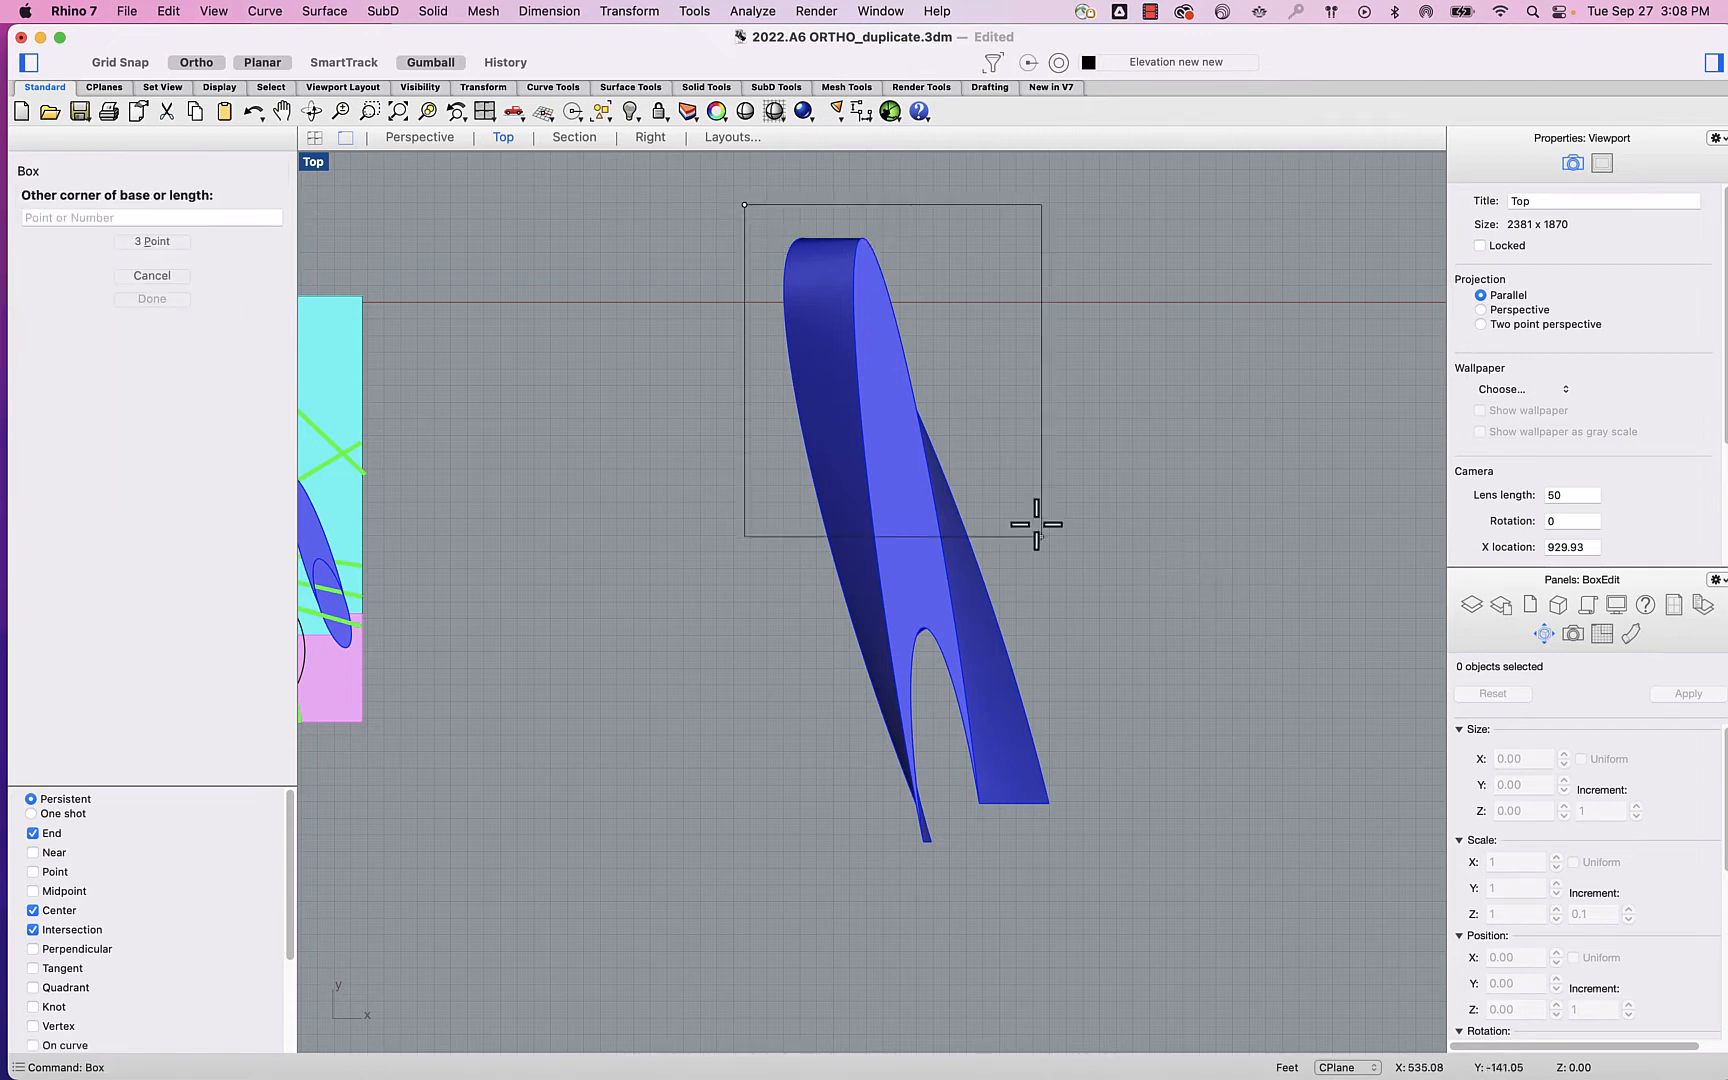
pyautogui.click(1090, 867)
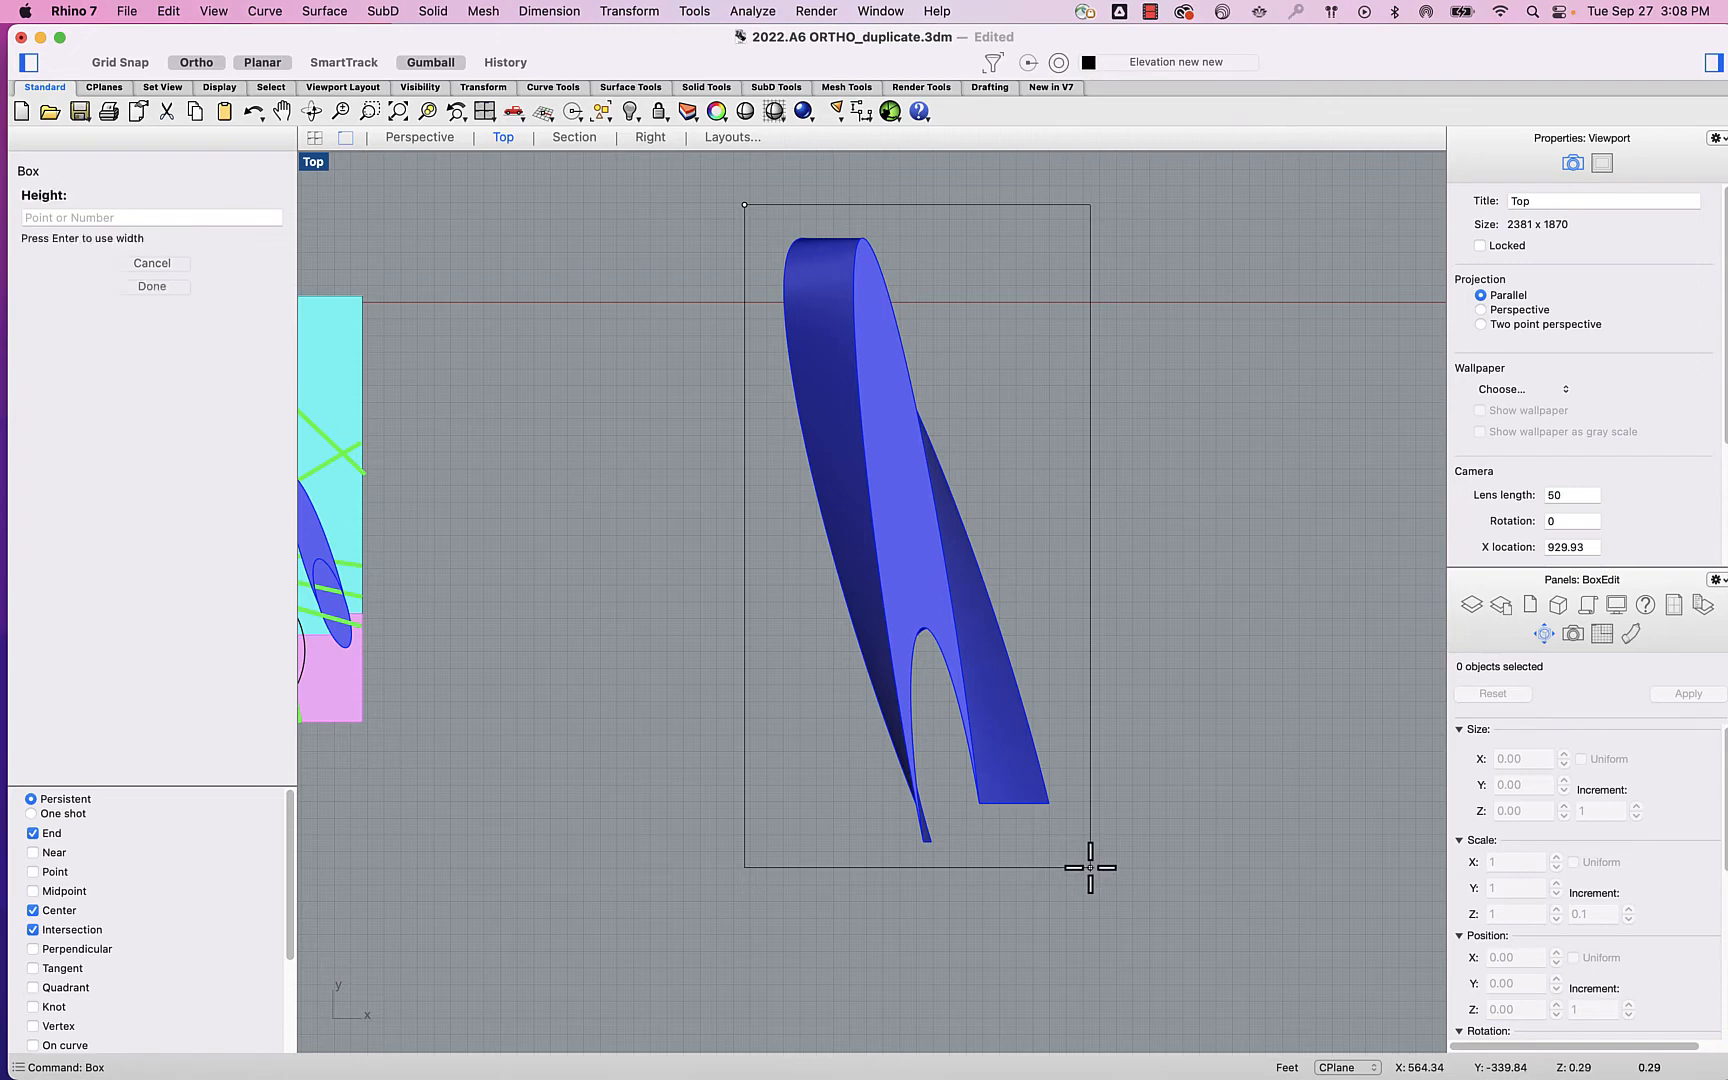
pyautogui.write('2')
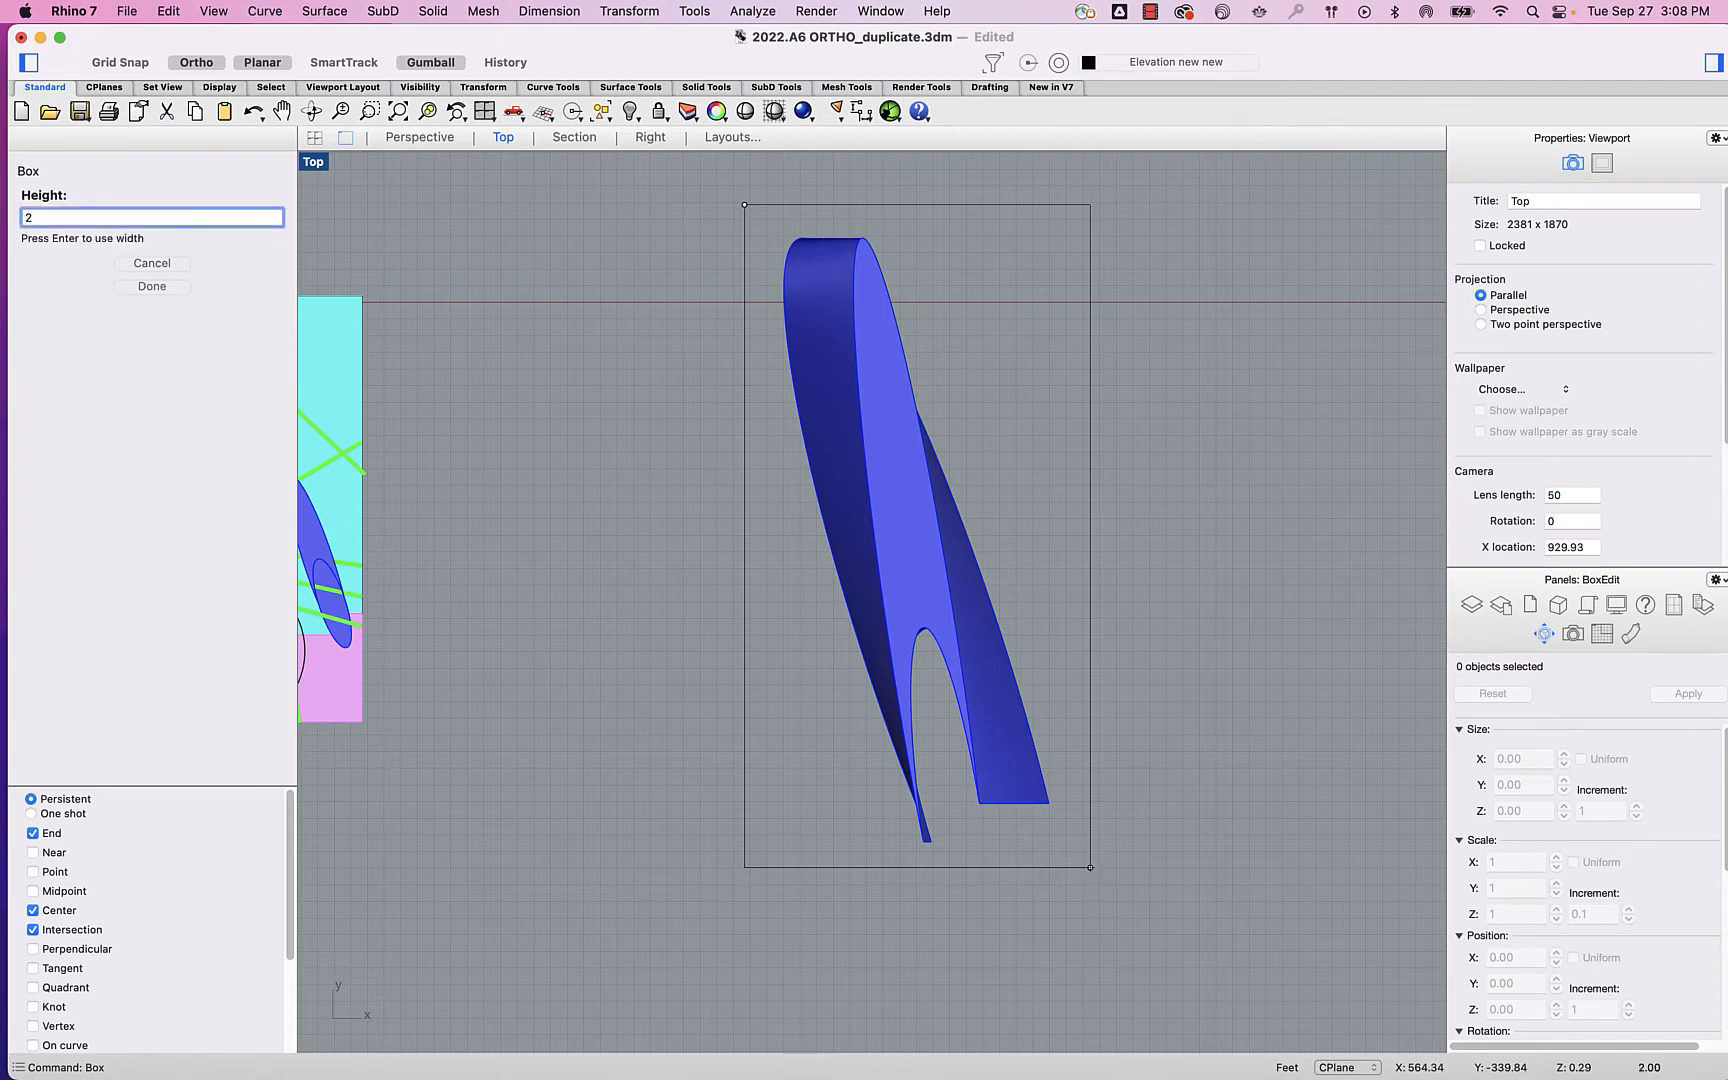
pyautogui.press('Return')
pyautogui.moveTo(1073, 901); pyautogui.dragTo(1062, 905, button='right')
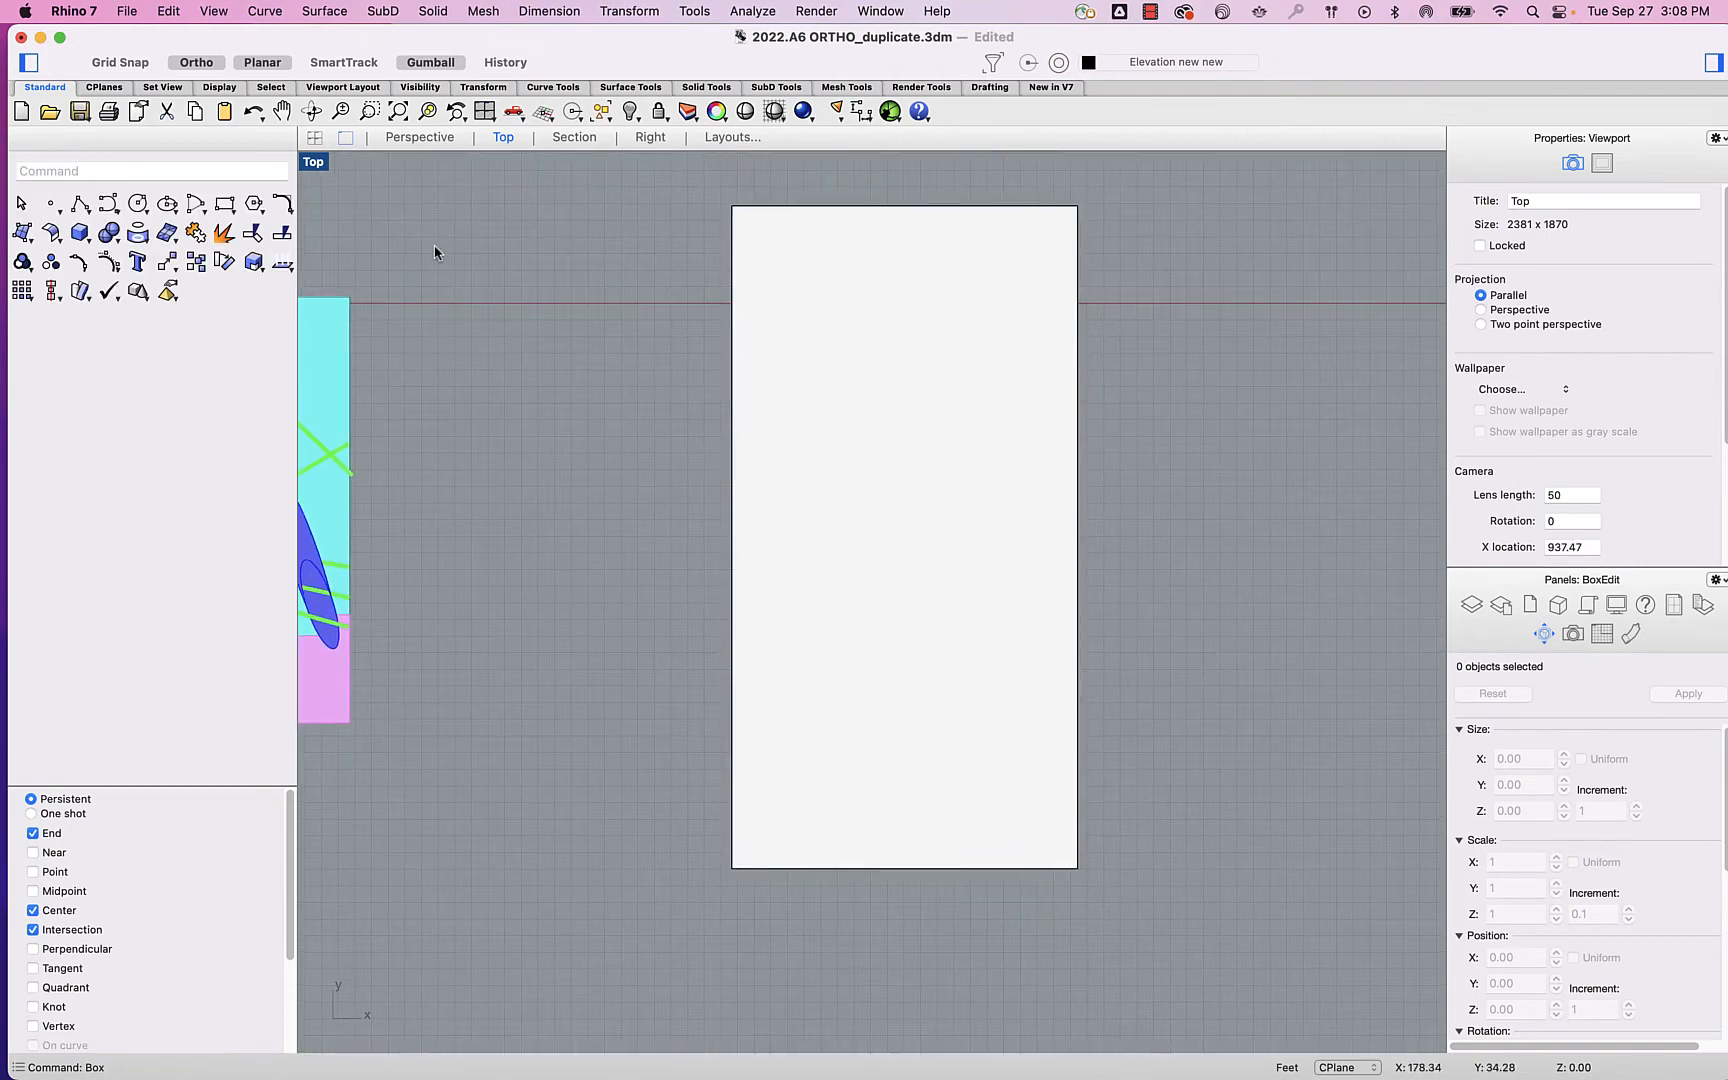
# Align the flat box and the large blue solid by their bottoms in the Right view, at the solid's lower corner
pyautogui.click(420, 138)
pyautogui.moveTo(598, 436); pyautogui.dragTo(671, 501, button='right')
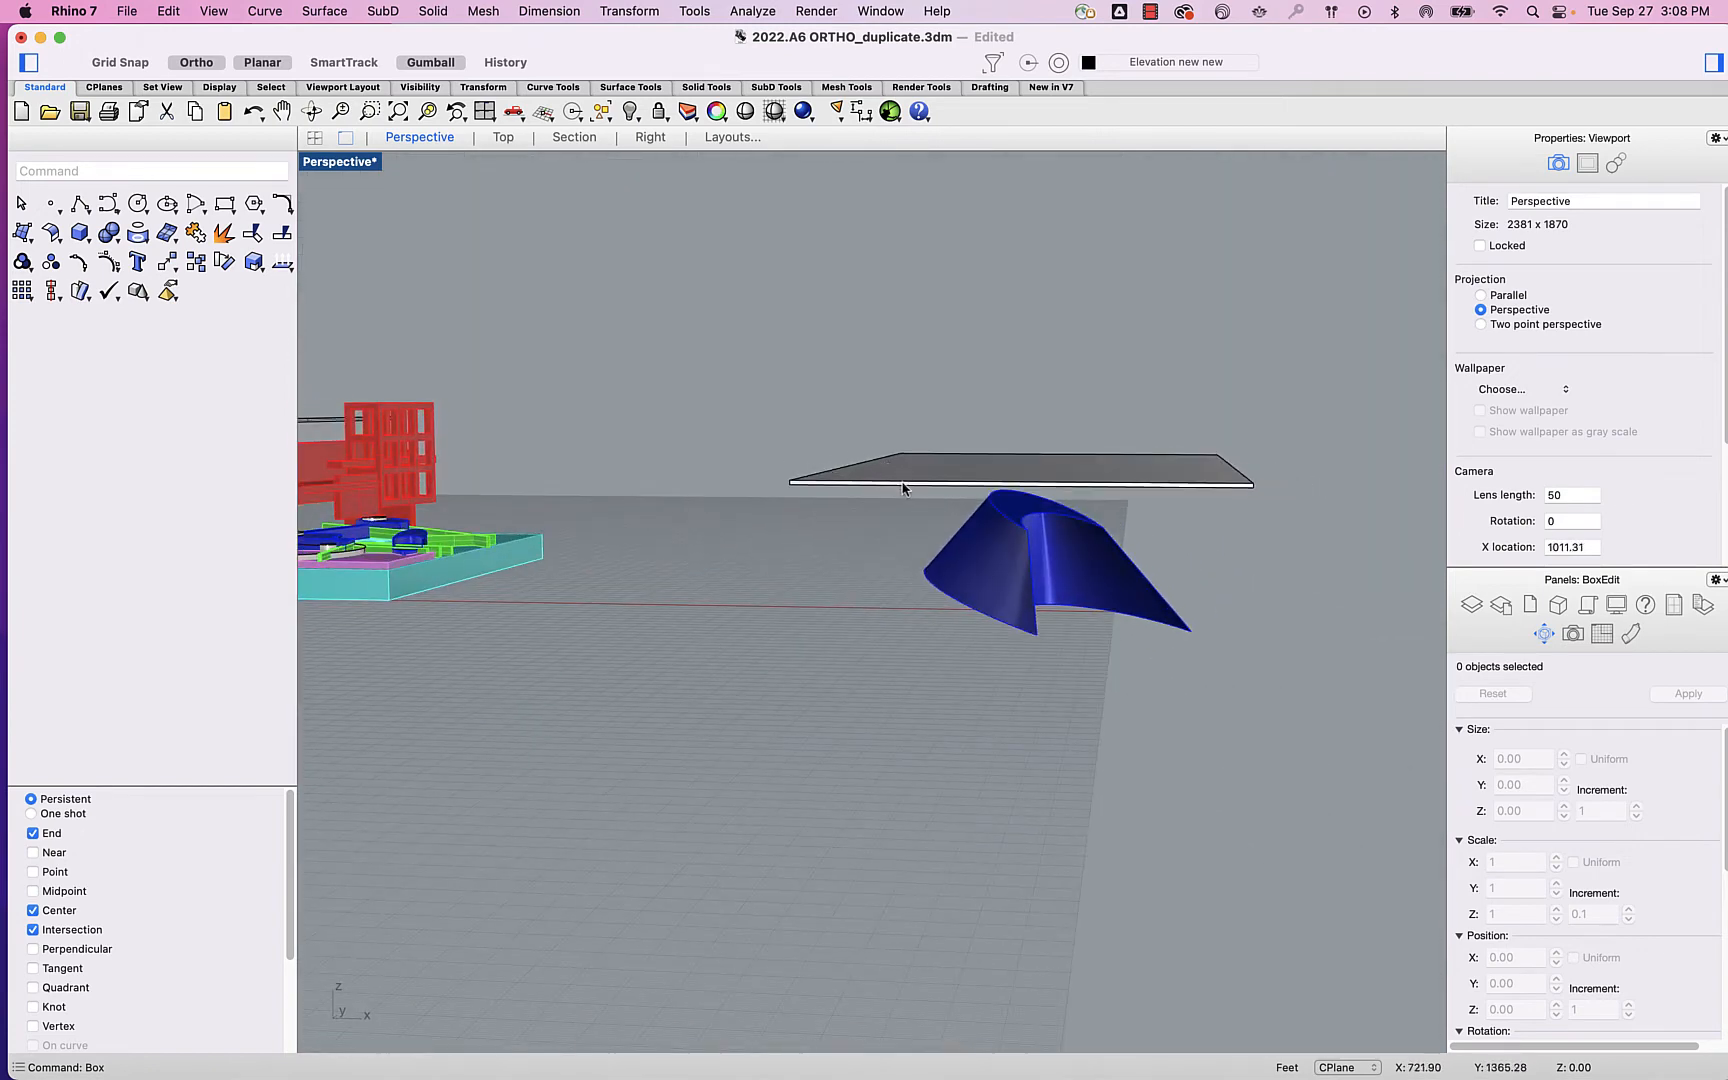
pyautogui.scroll(2, 906, 490)
pyautogui.click(641, 139)
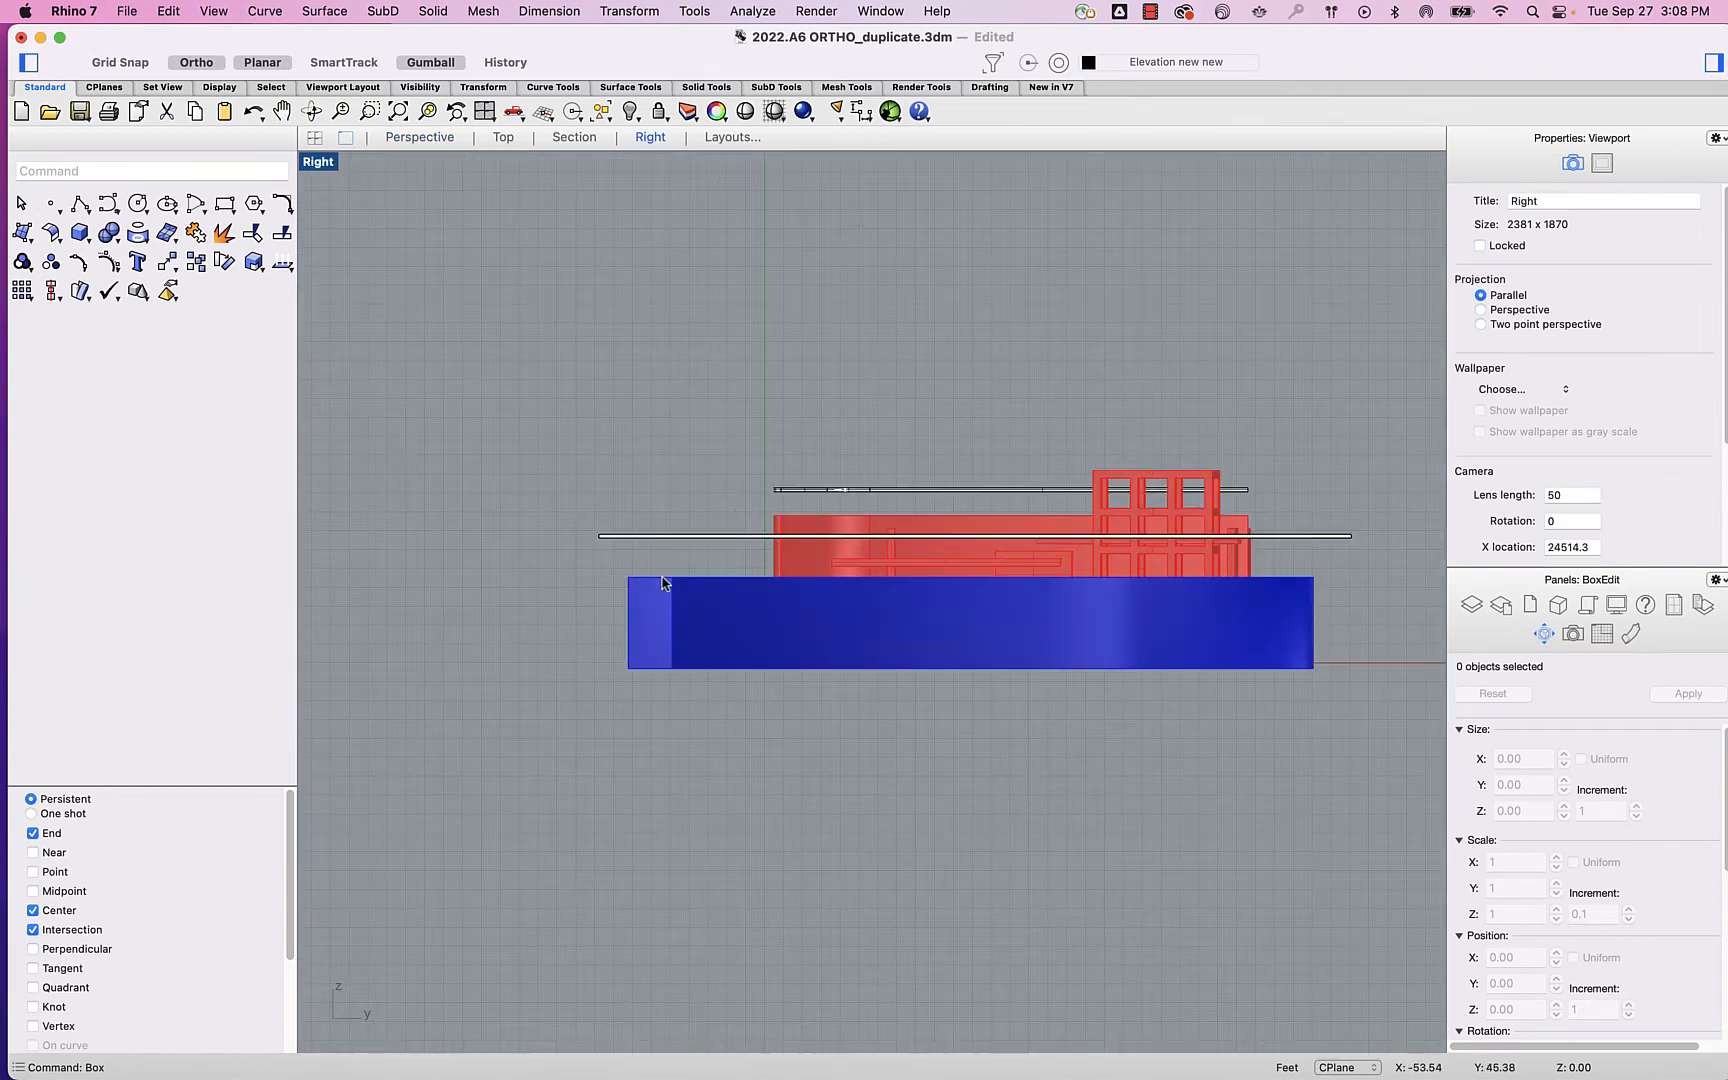
pyautogui.click(649, 537)
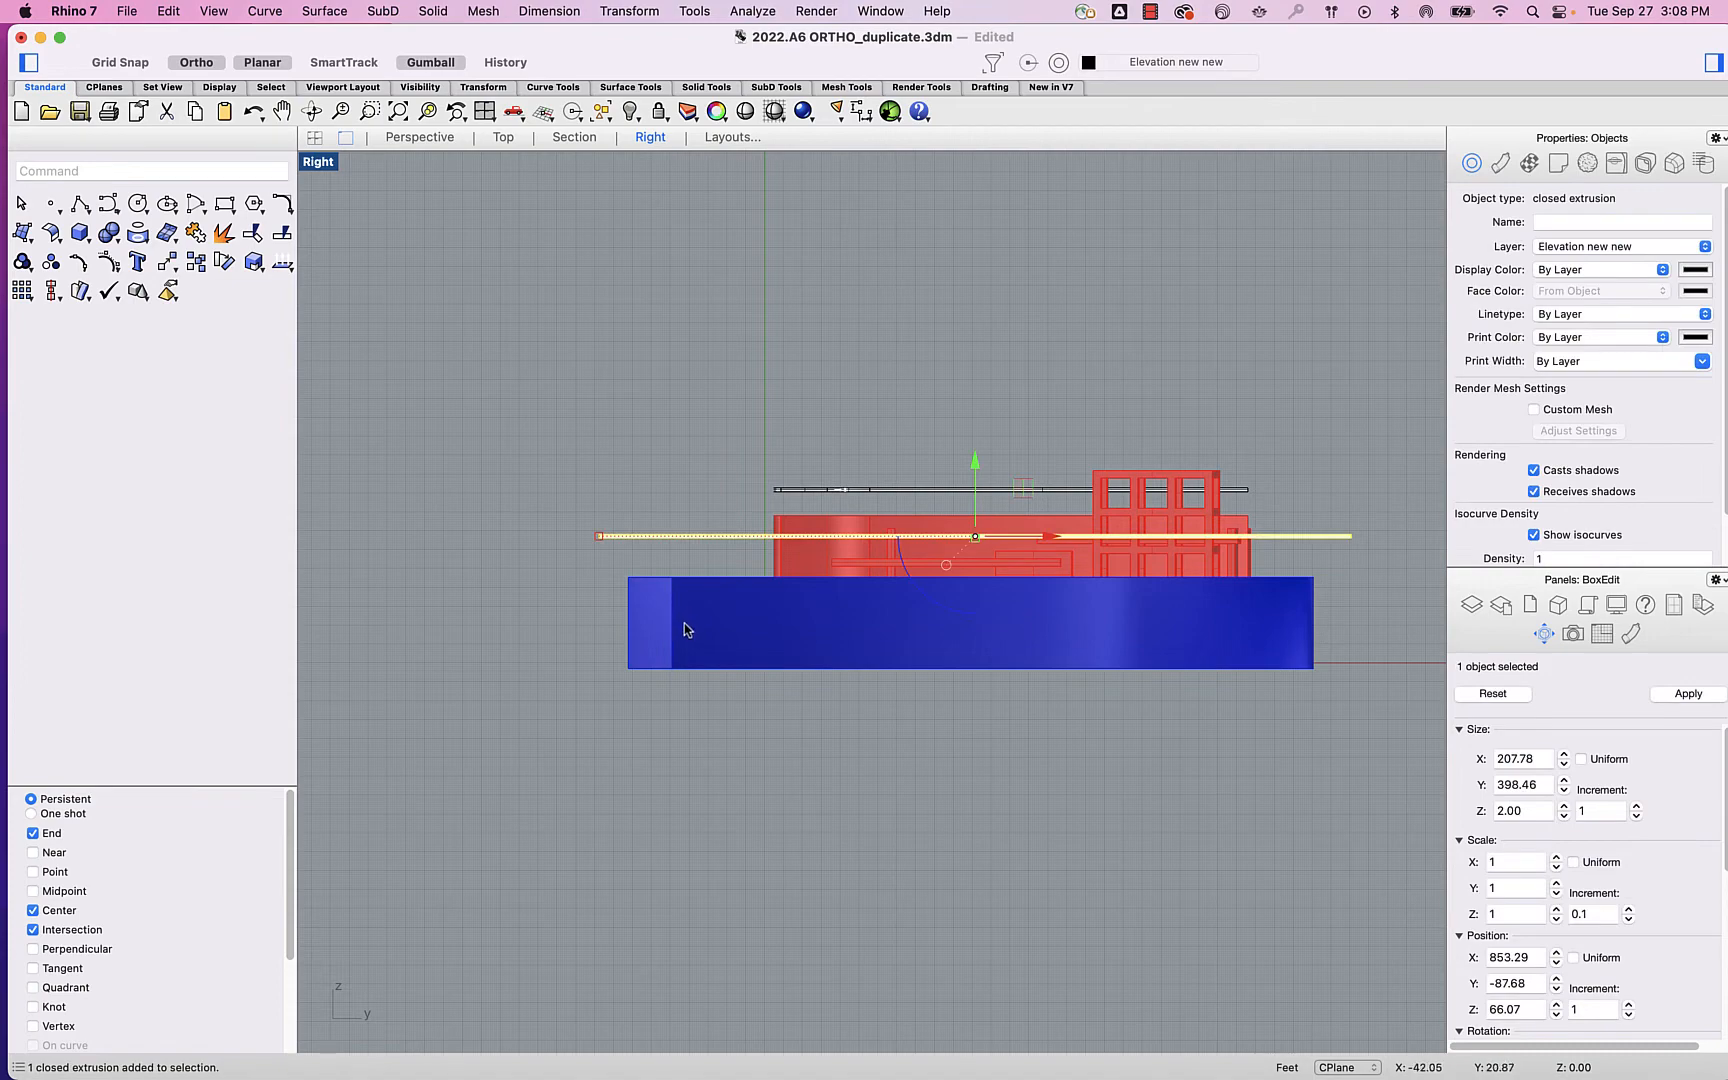
pyautogui.keyDown('shift'); pyautogui.click(684, 622); pyautogui.keyUp('shift')
pyautogui.hotkey('ctrl', 'a')
pyautogui.write('b')
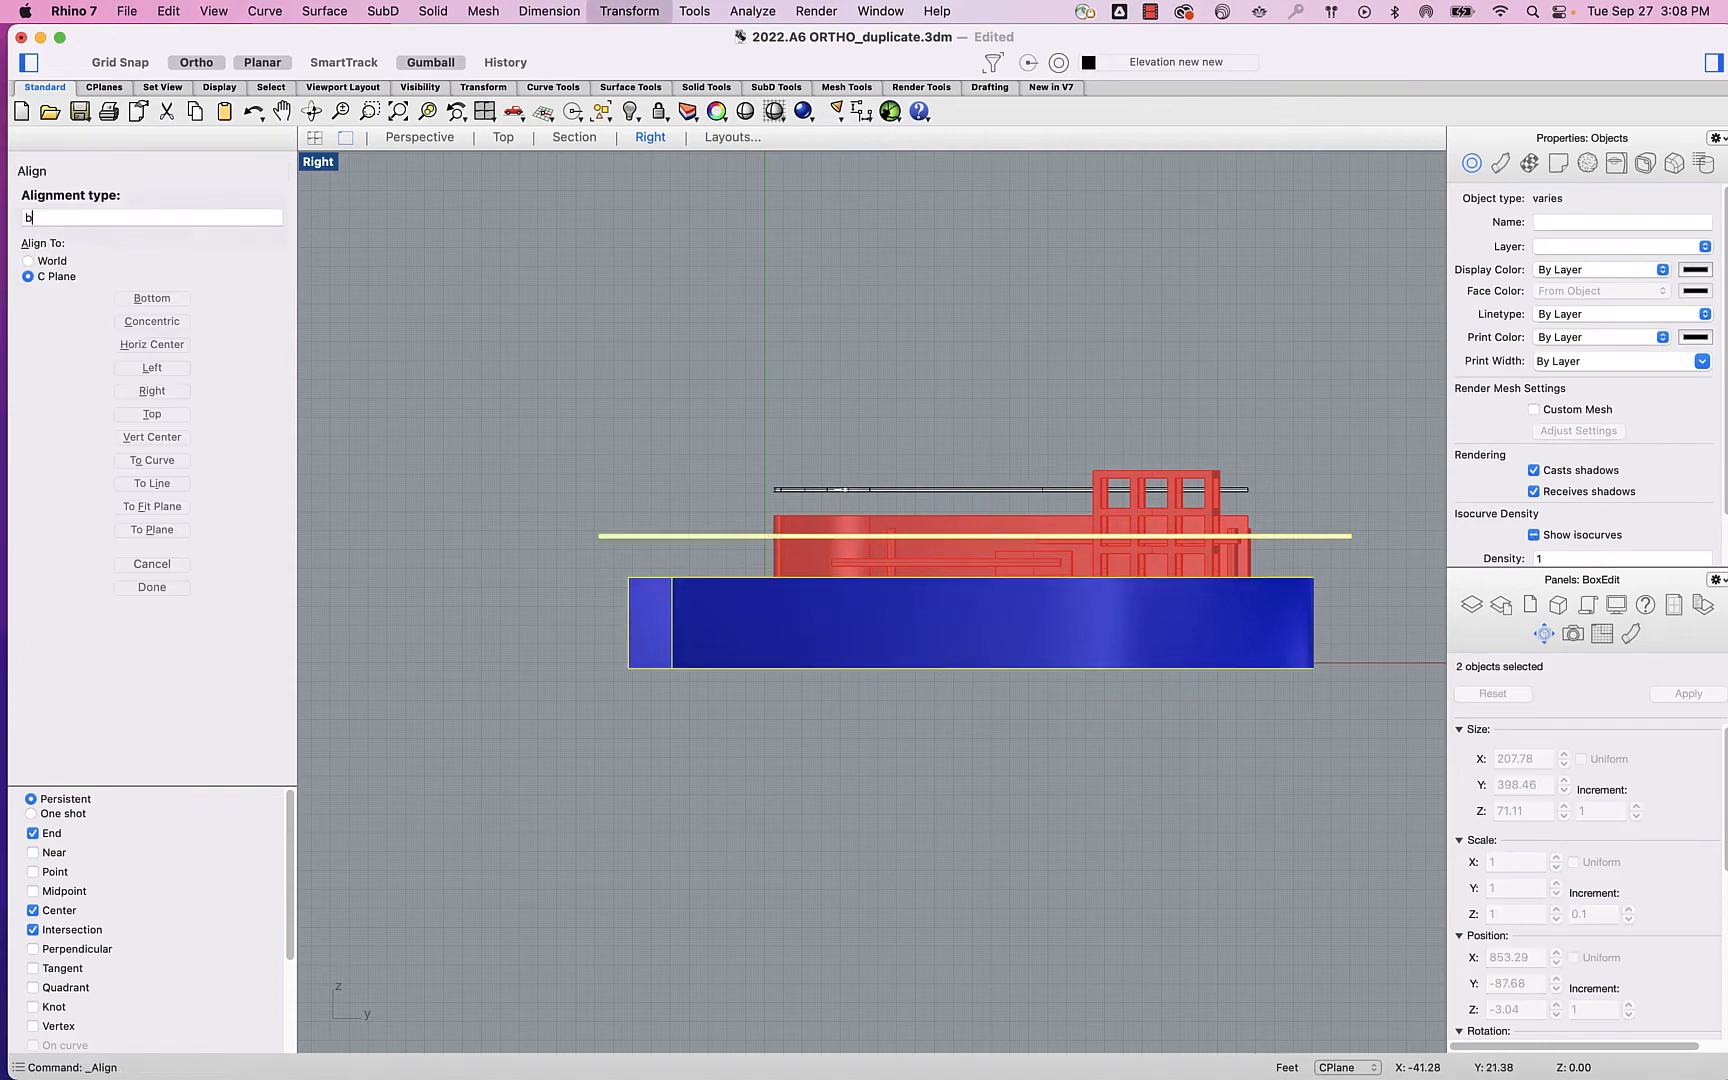
pyautogui.press('Return')
pyautogui.scroll(2, 619, 673)
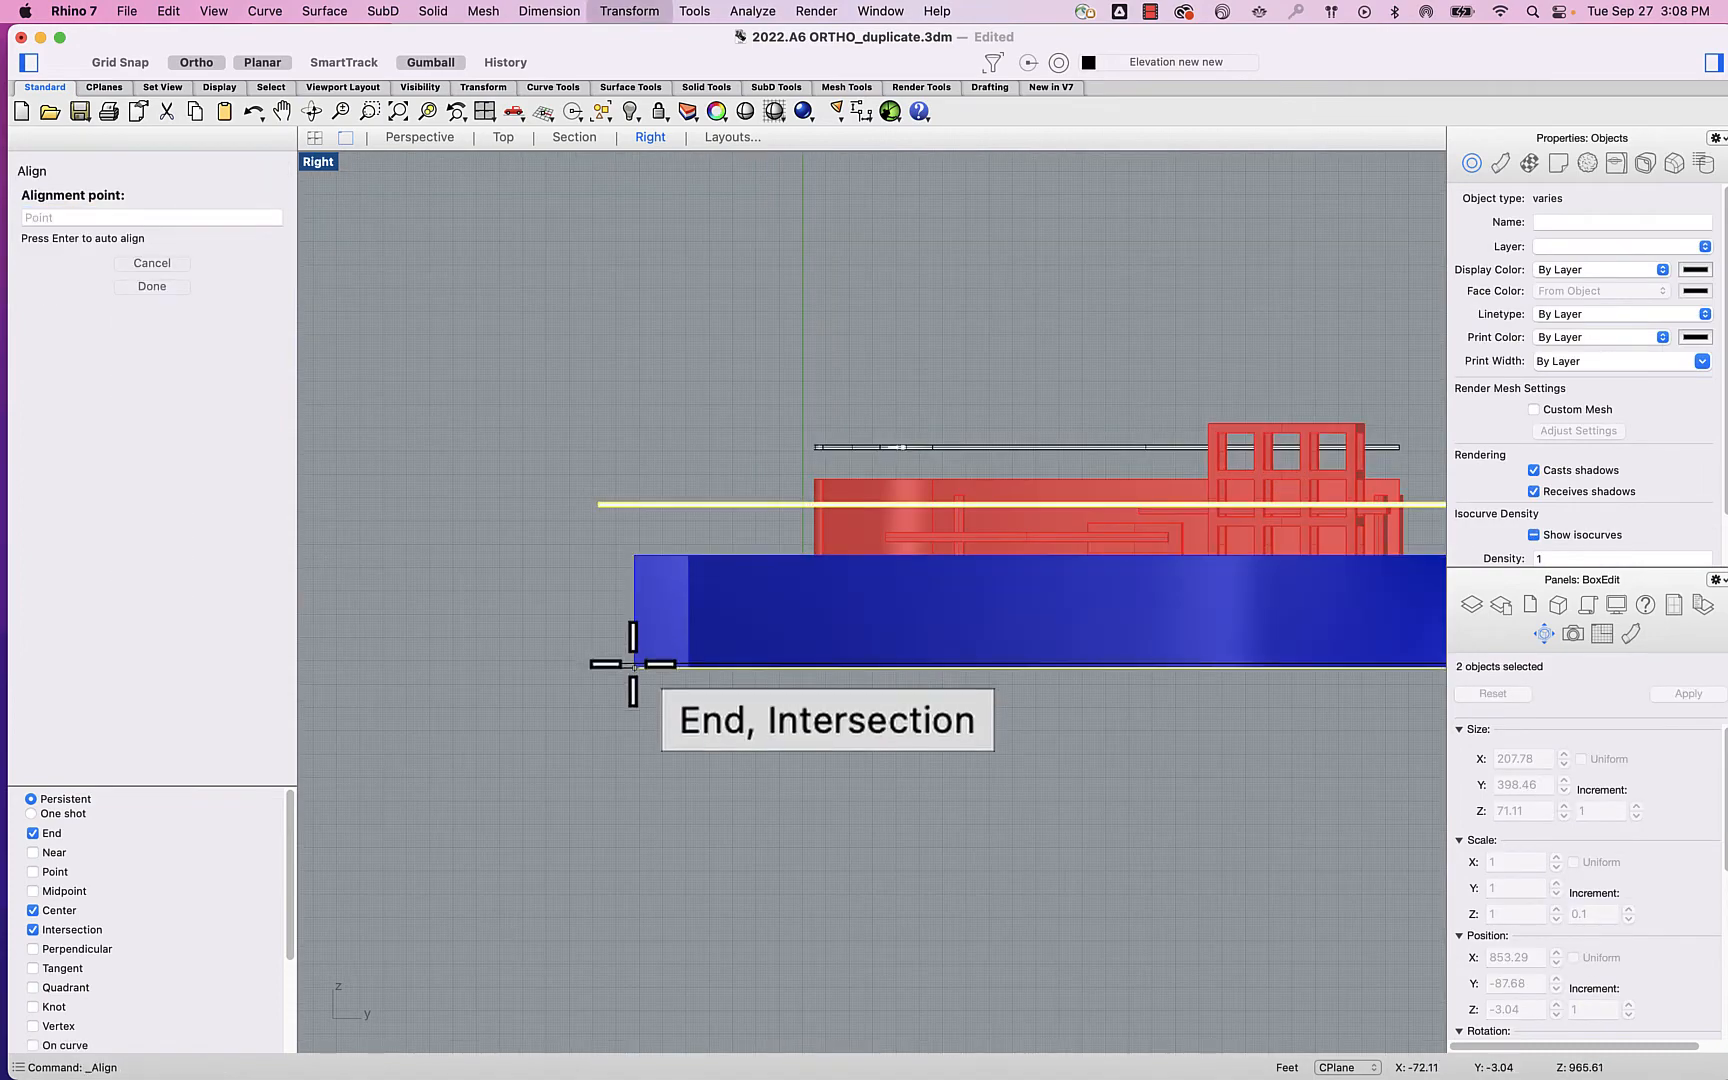
pyautogui.click(631, 670)
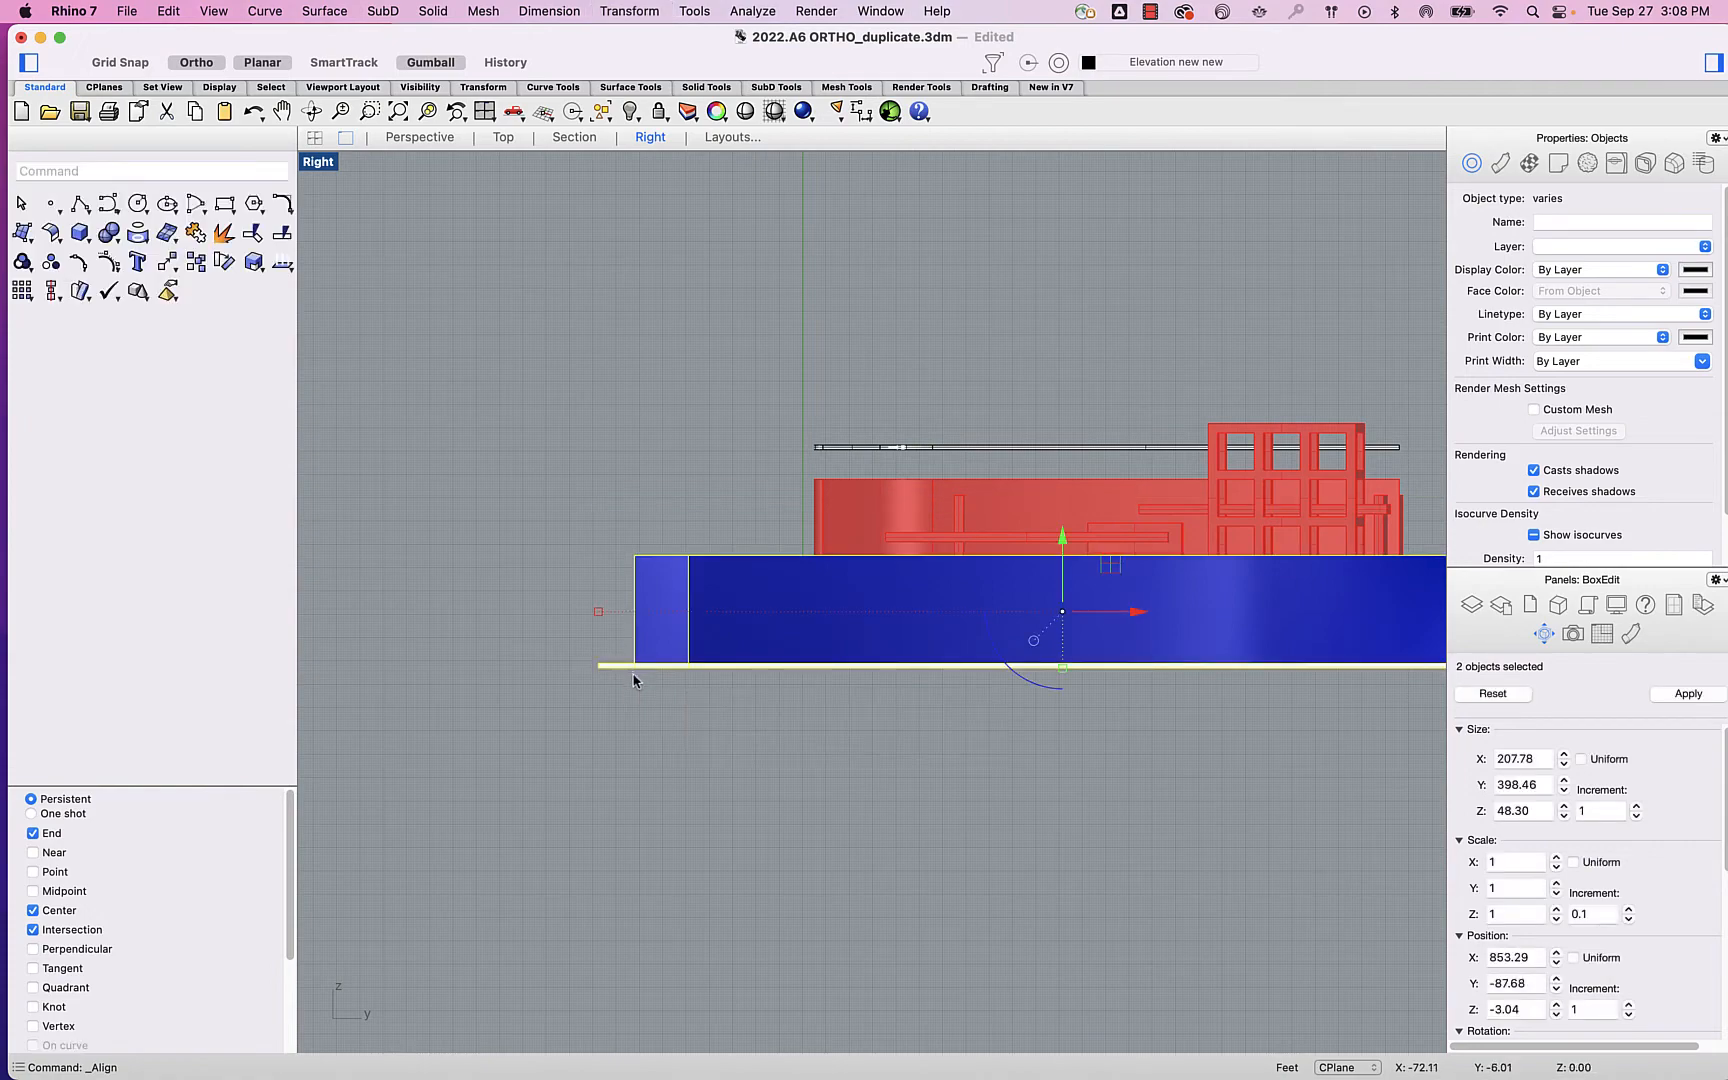
# Copy the flat box and the large blue solid together 12 feet straight up in the Right view
pyautogui.moveTo(1199, 786); pyautogui.dragTo(1029, 819, button='right')
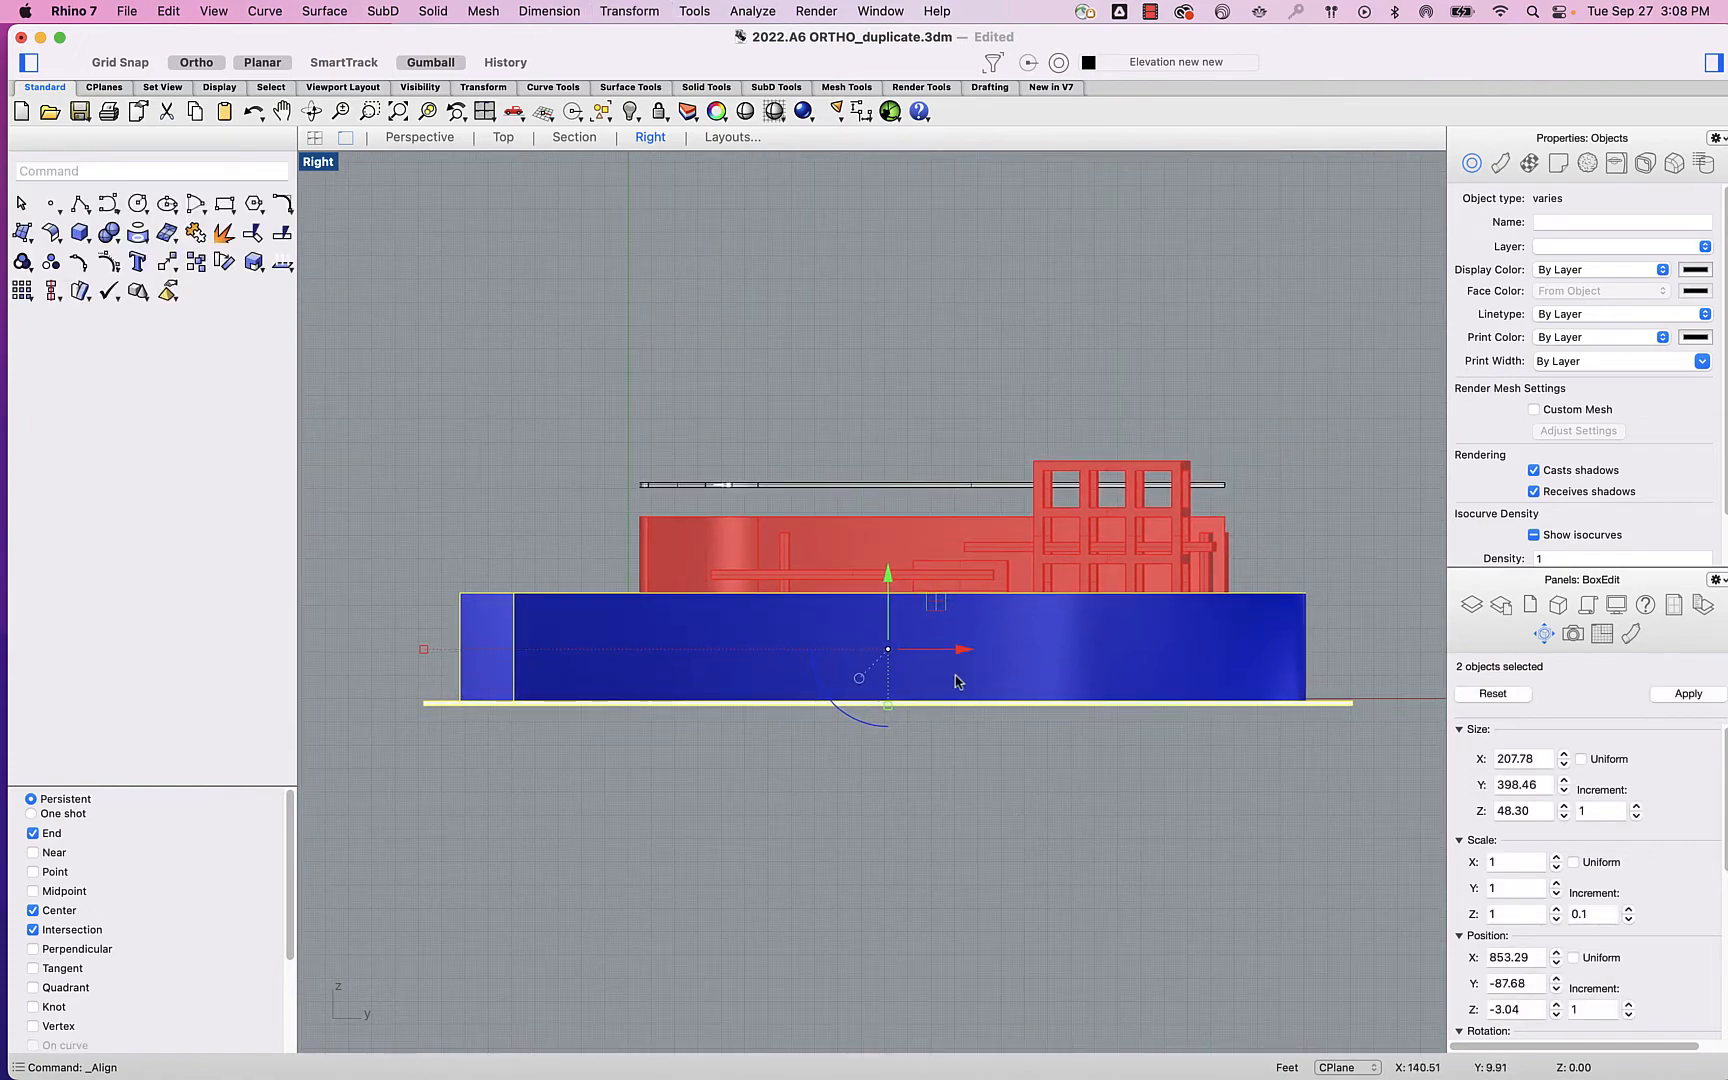
pyautogui.scroll(3, 906, 629)
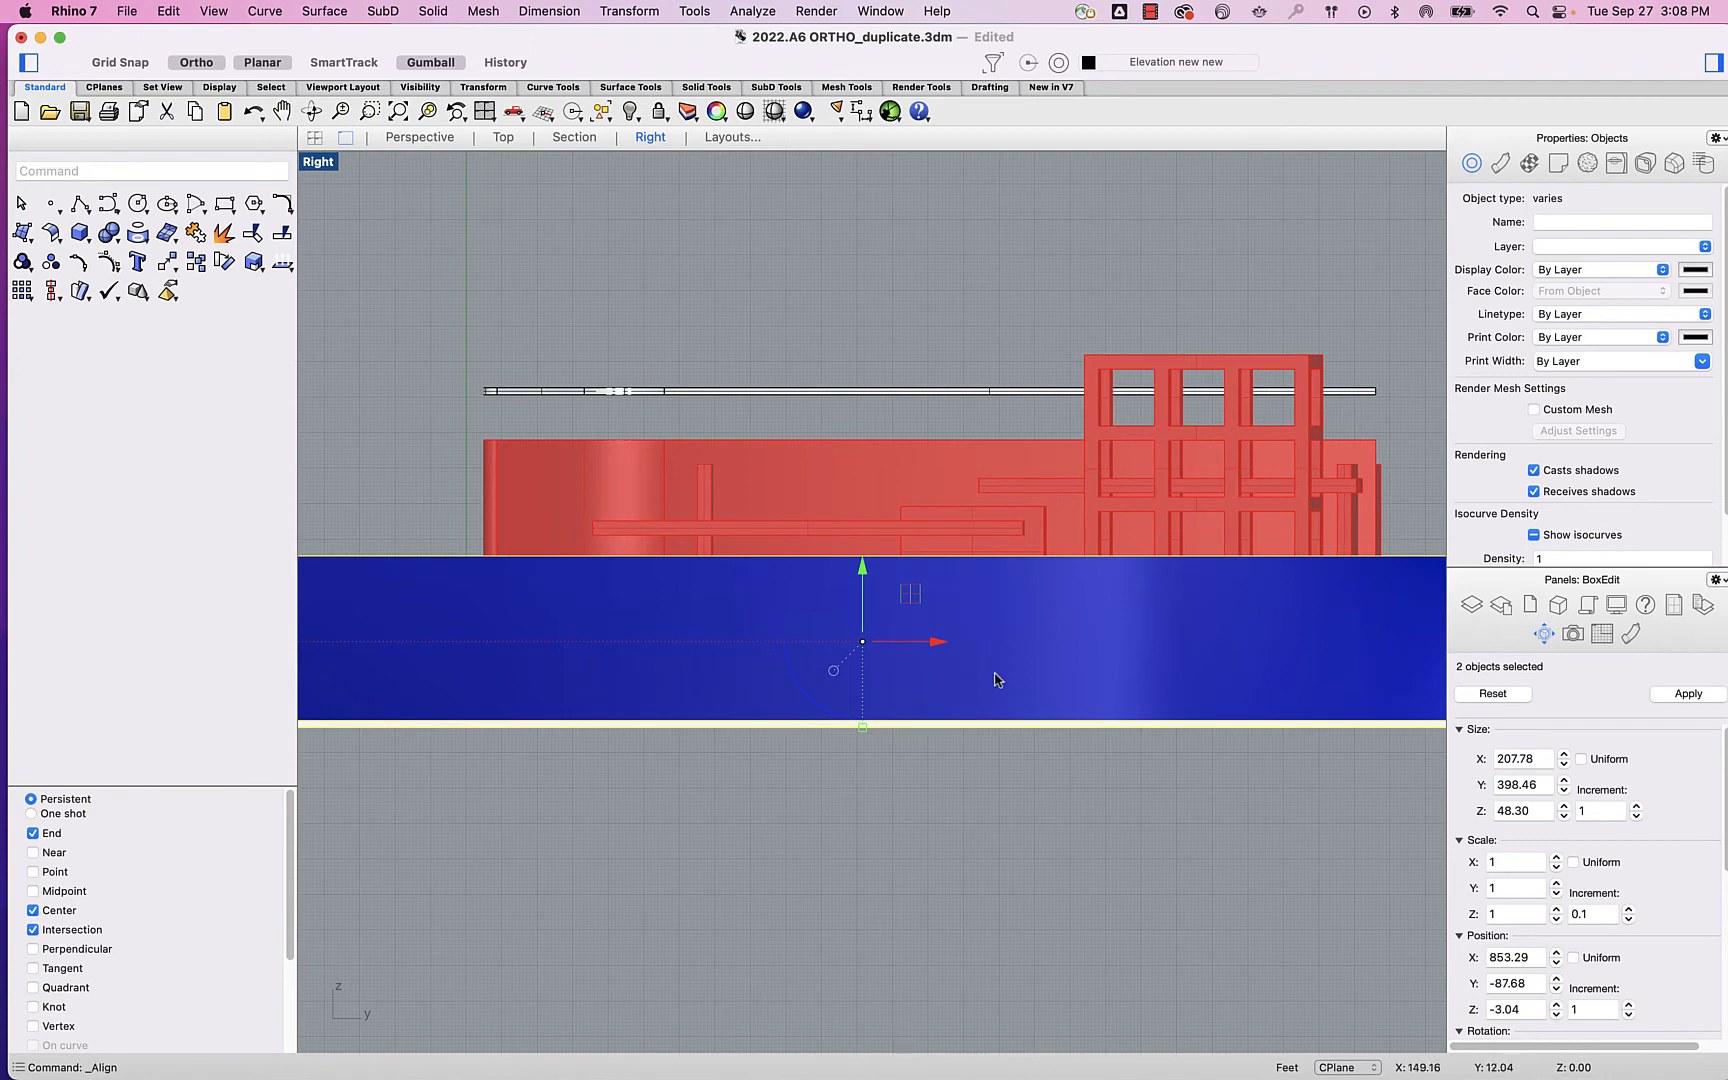
pyautogui.moveTo(995, 679); pyautogui.dragTo(1132, 670, button='right')
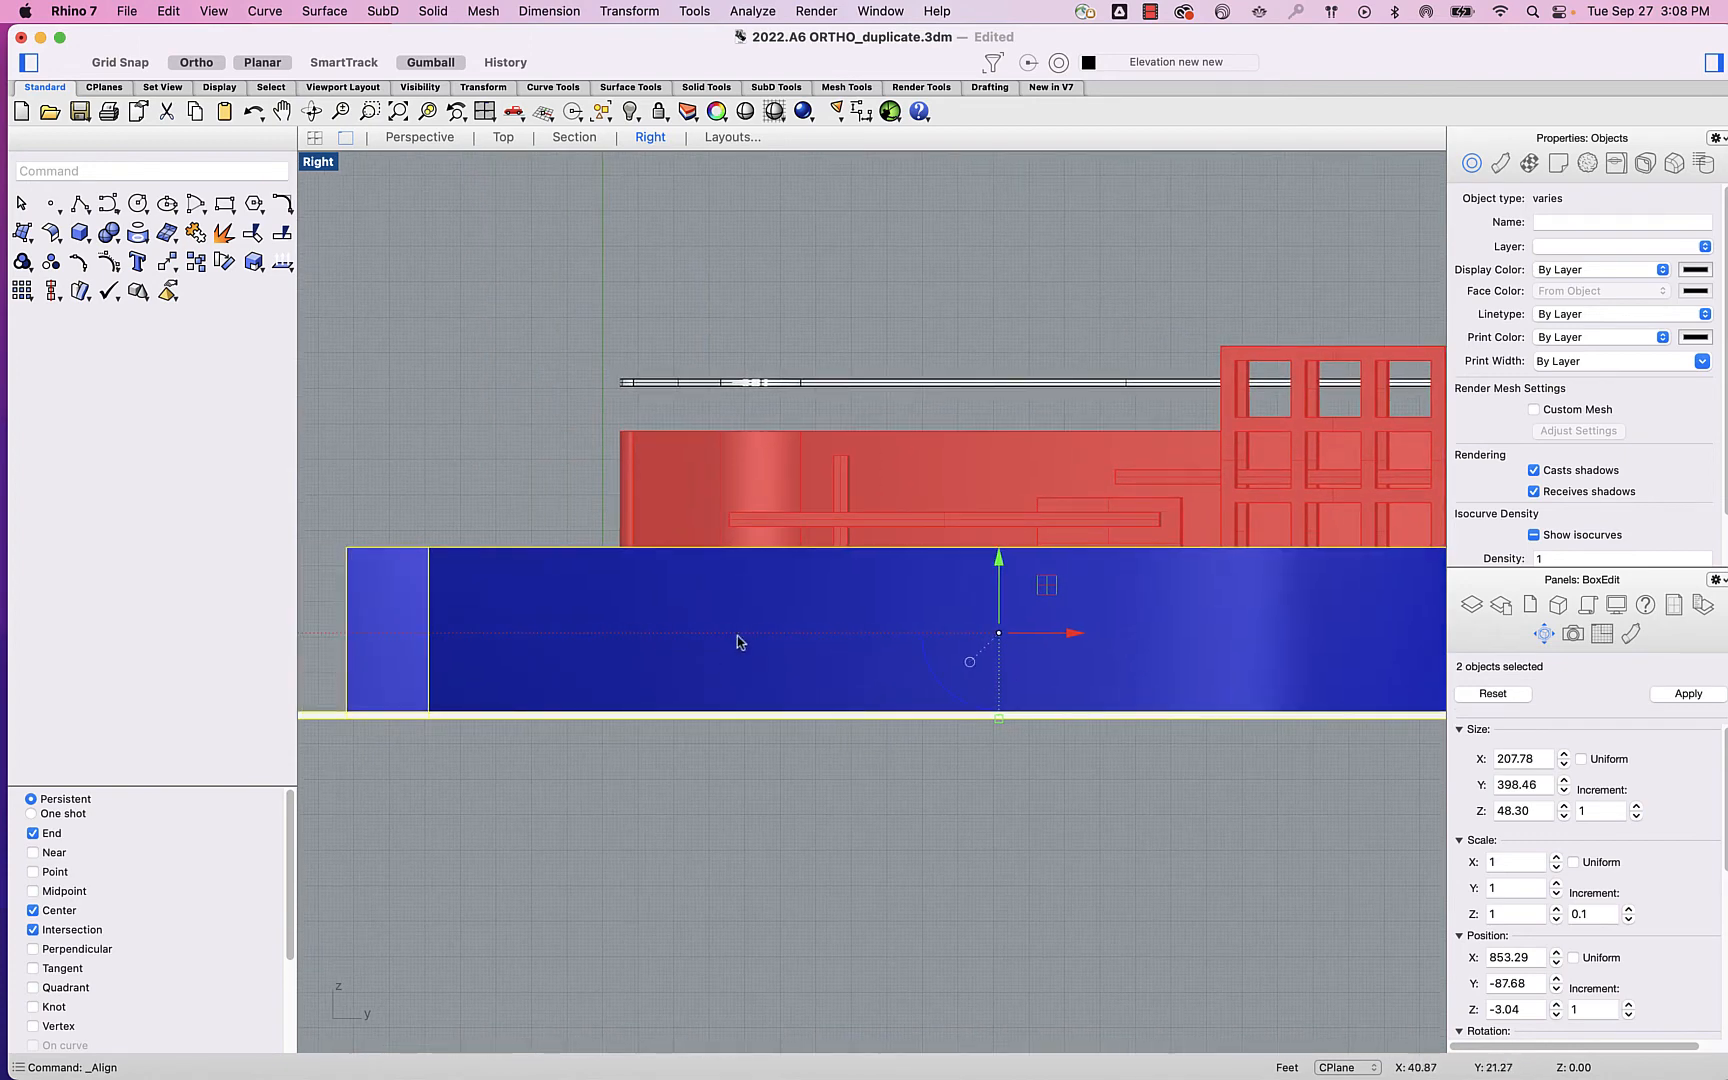
pyautogui.click(1001, 573)
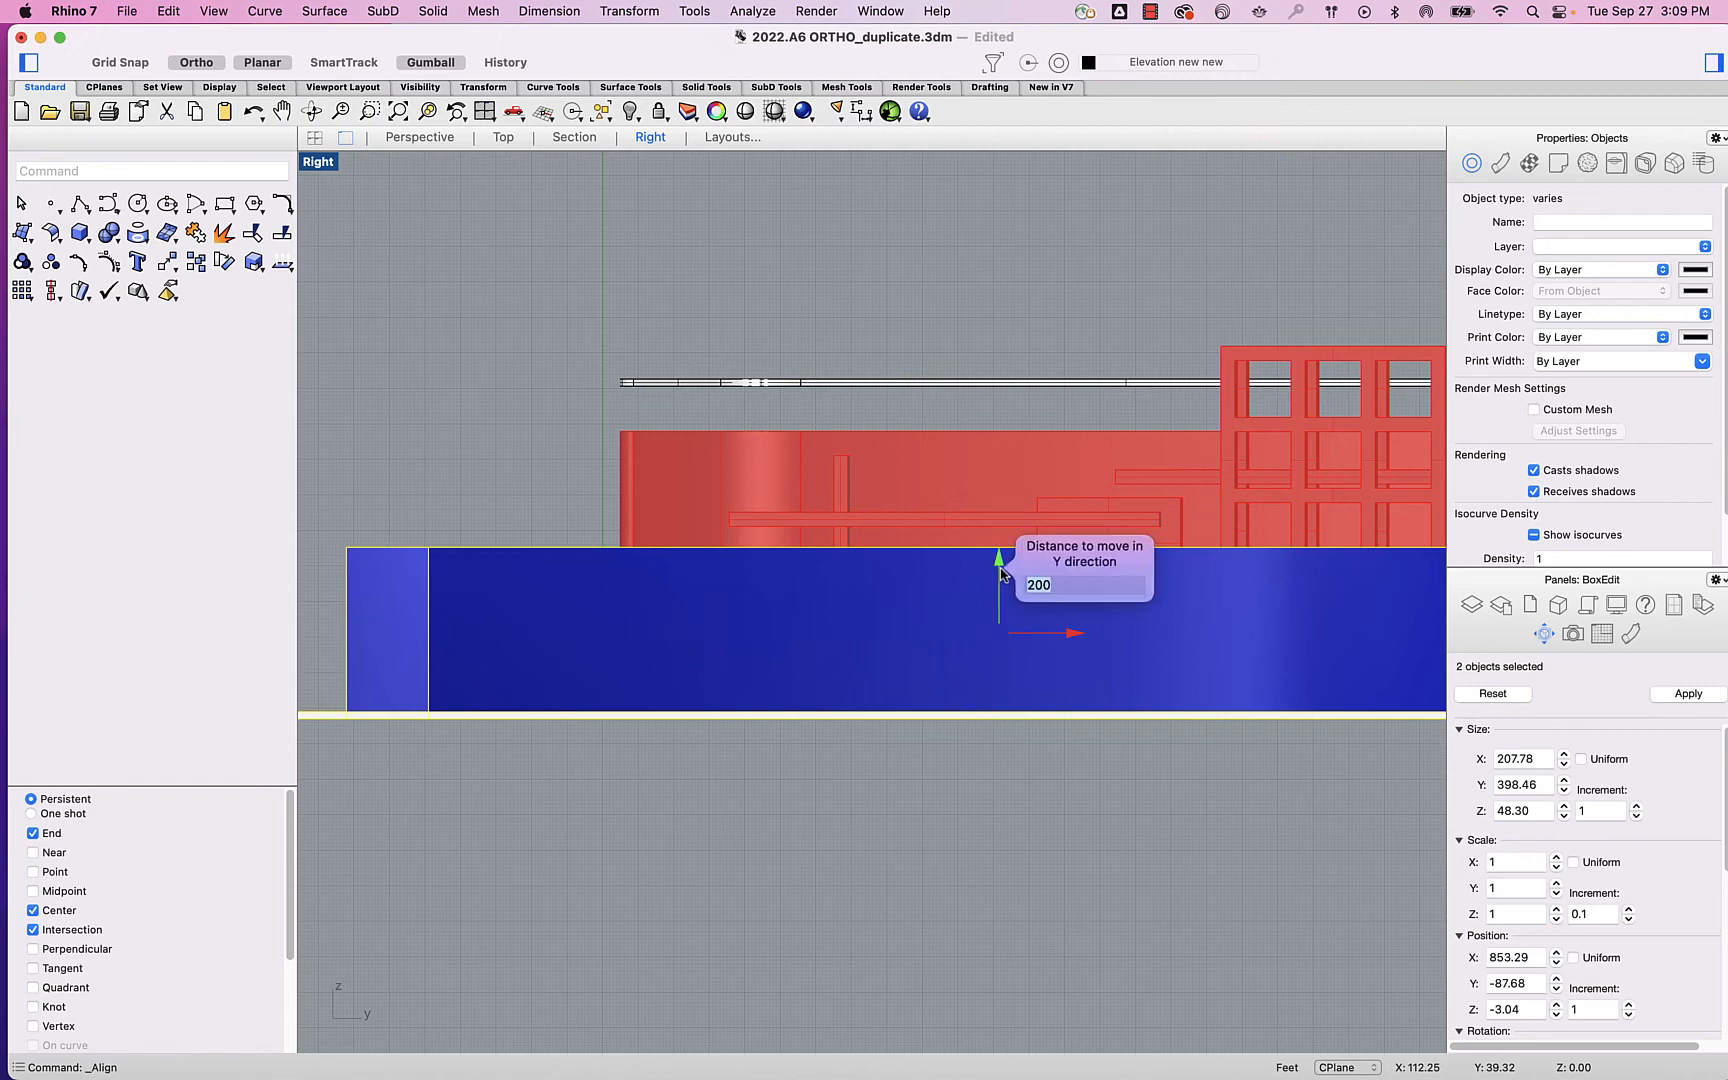
pyautogui.write('12')
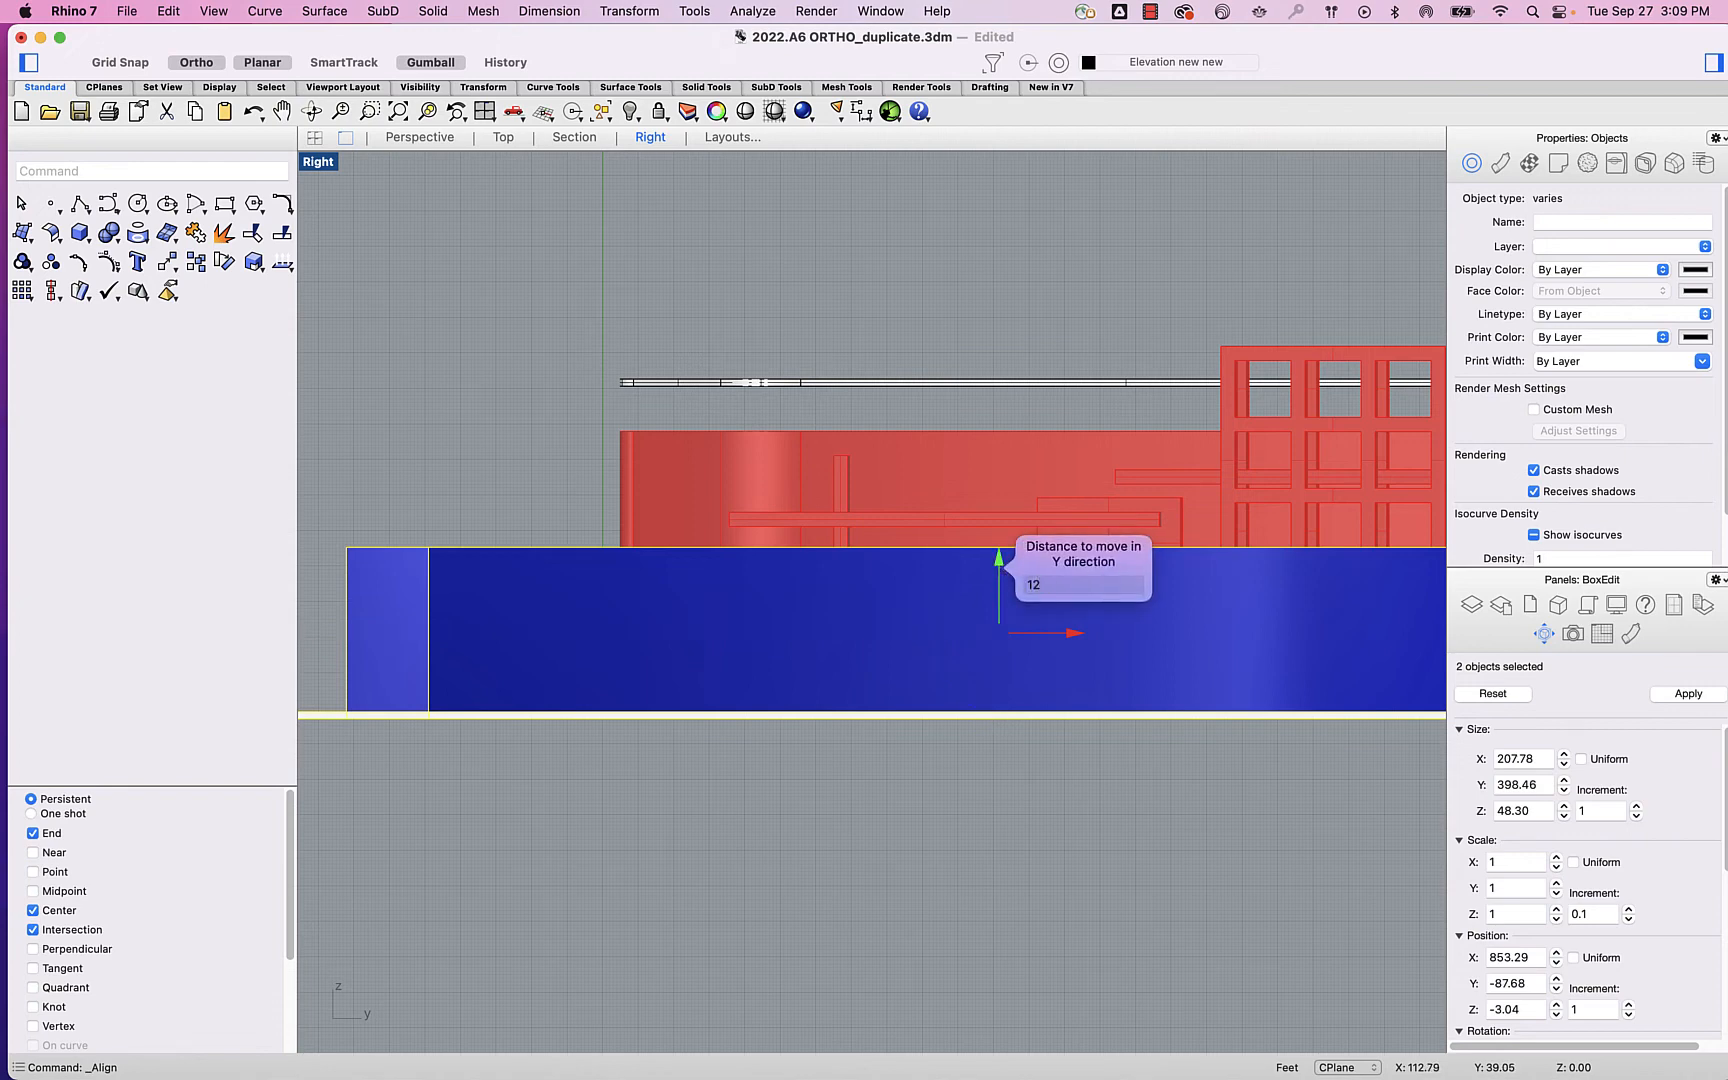
pyautogui.press('Return')
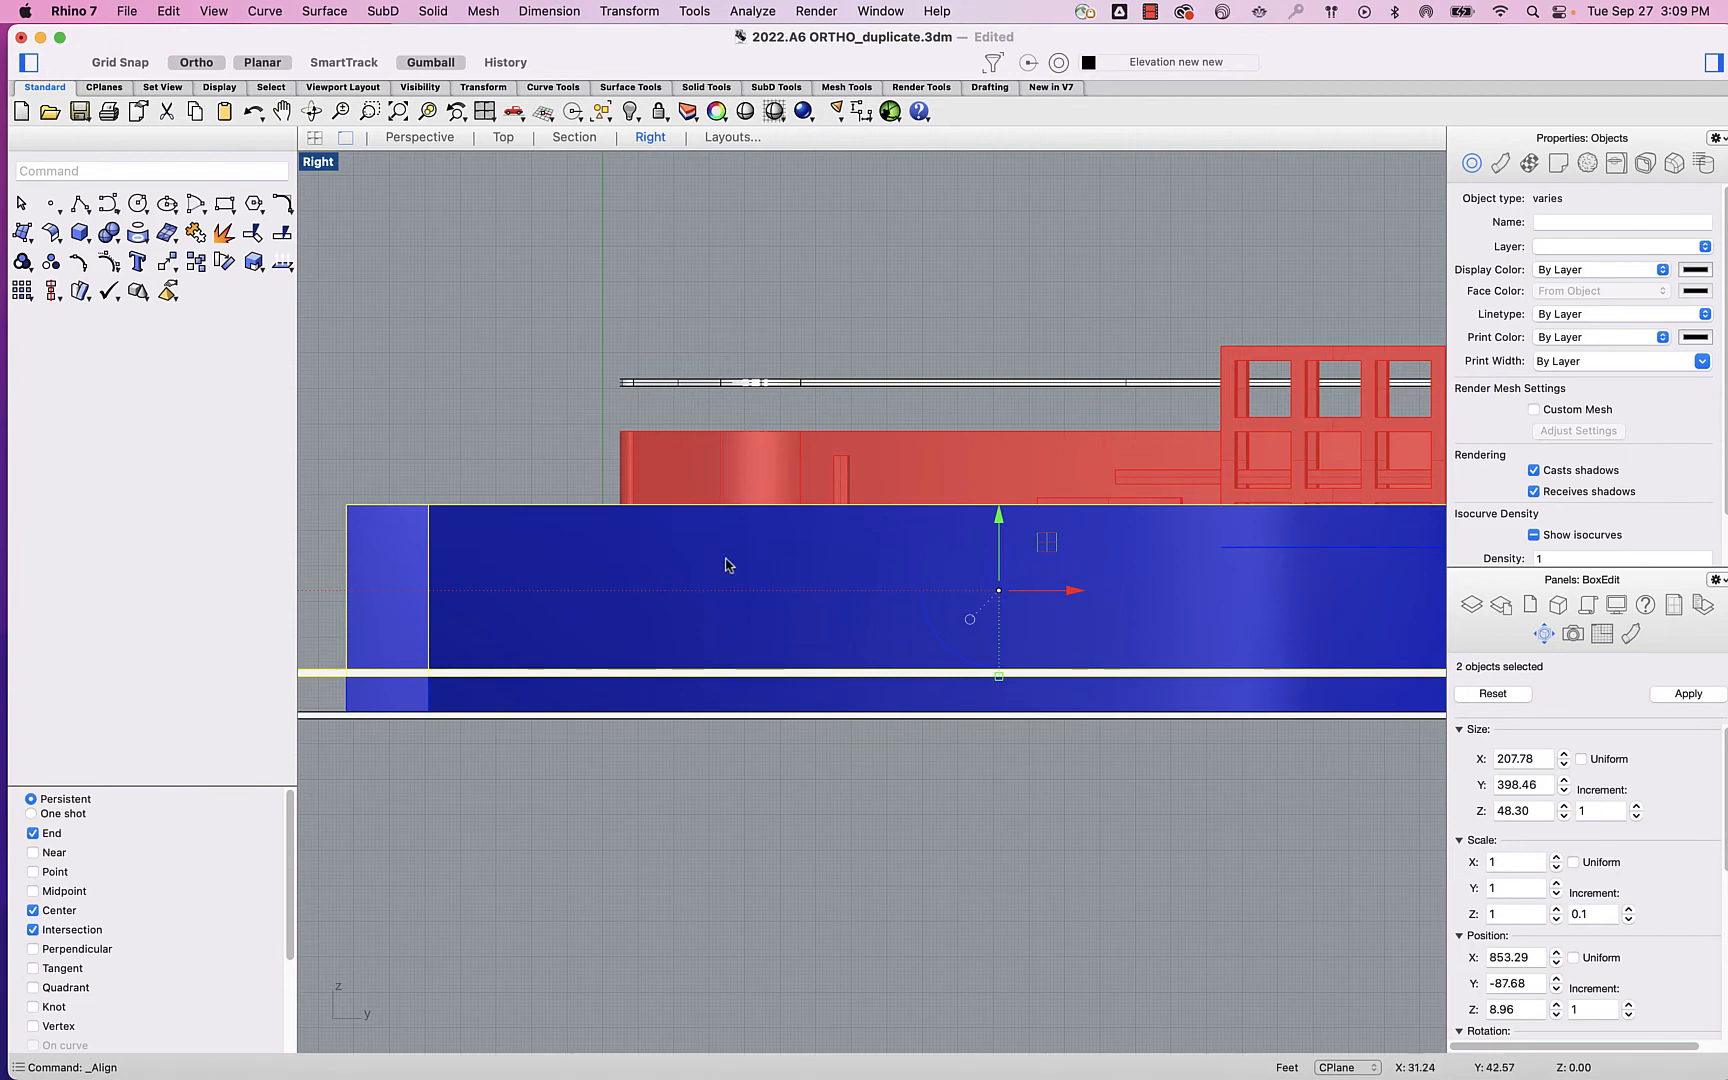
# Delete the raised duplicate of the large blue solid, keeping the copied flat slab
pyautogui.click(427, 387)
pyautogui.click(537, 580)
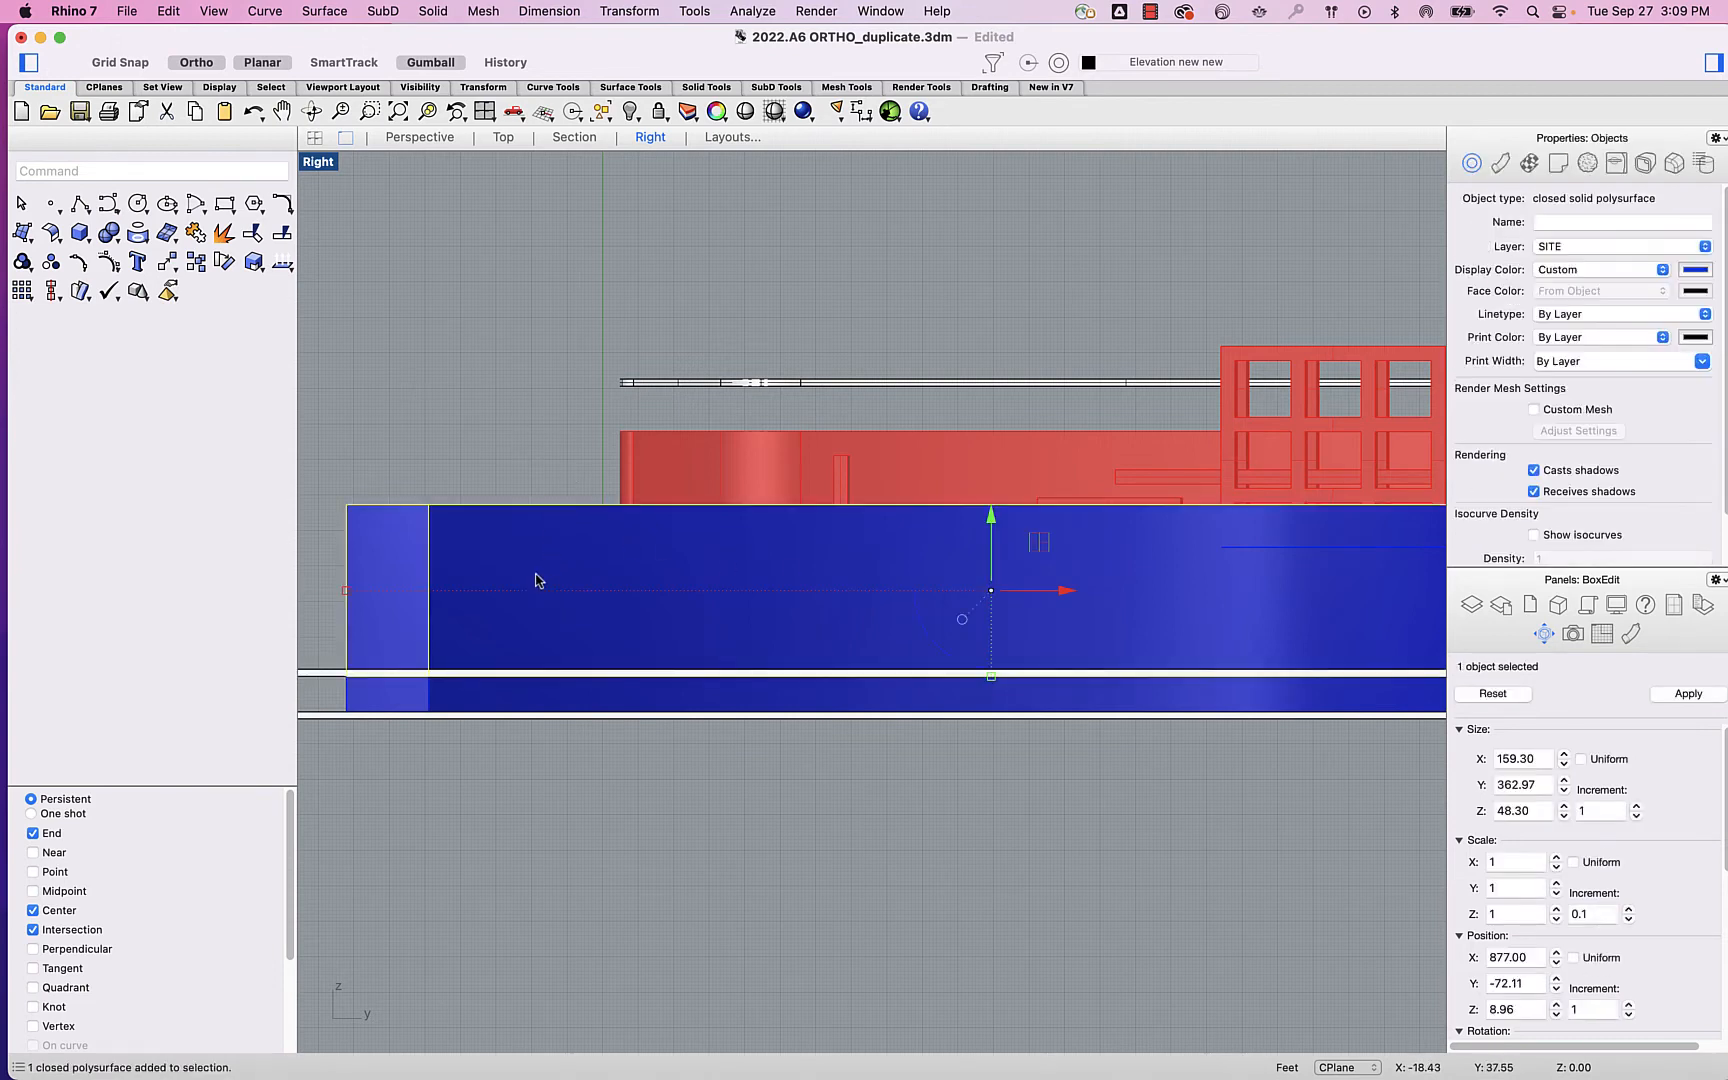
pyautogui.press('Delete')
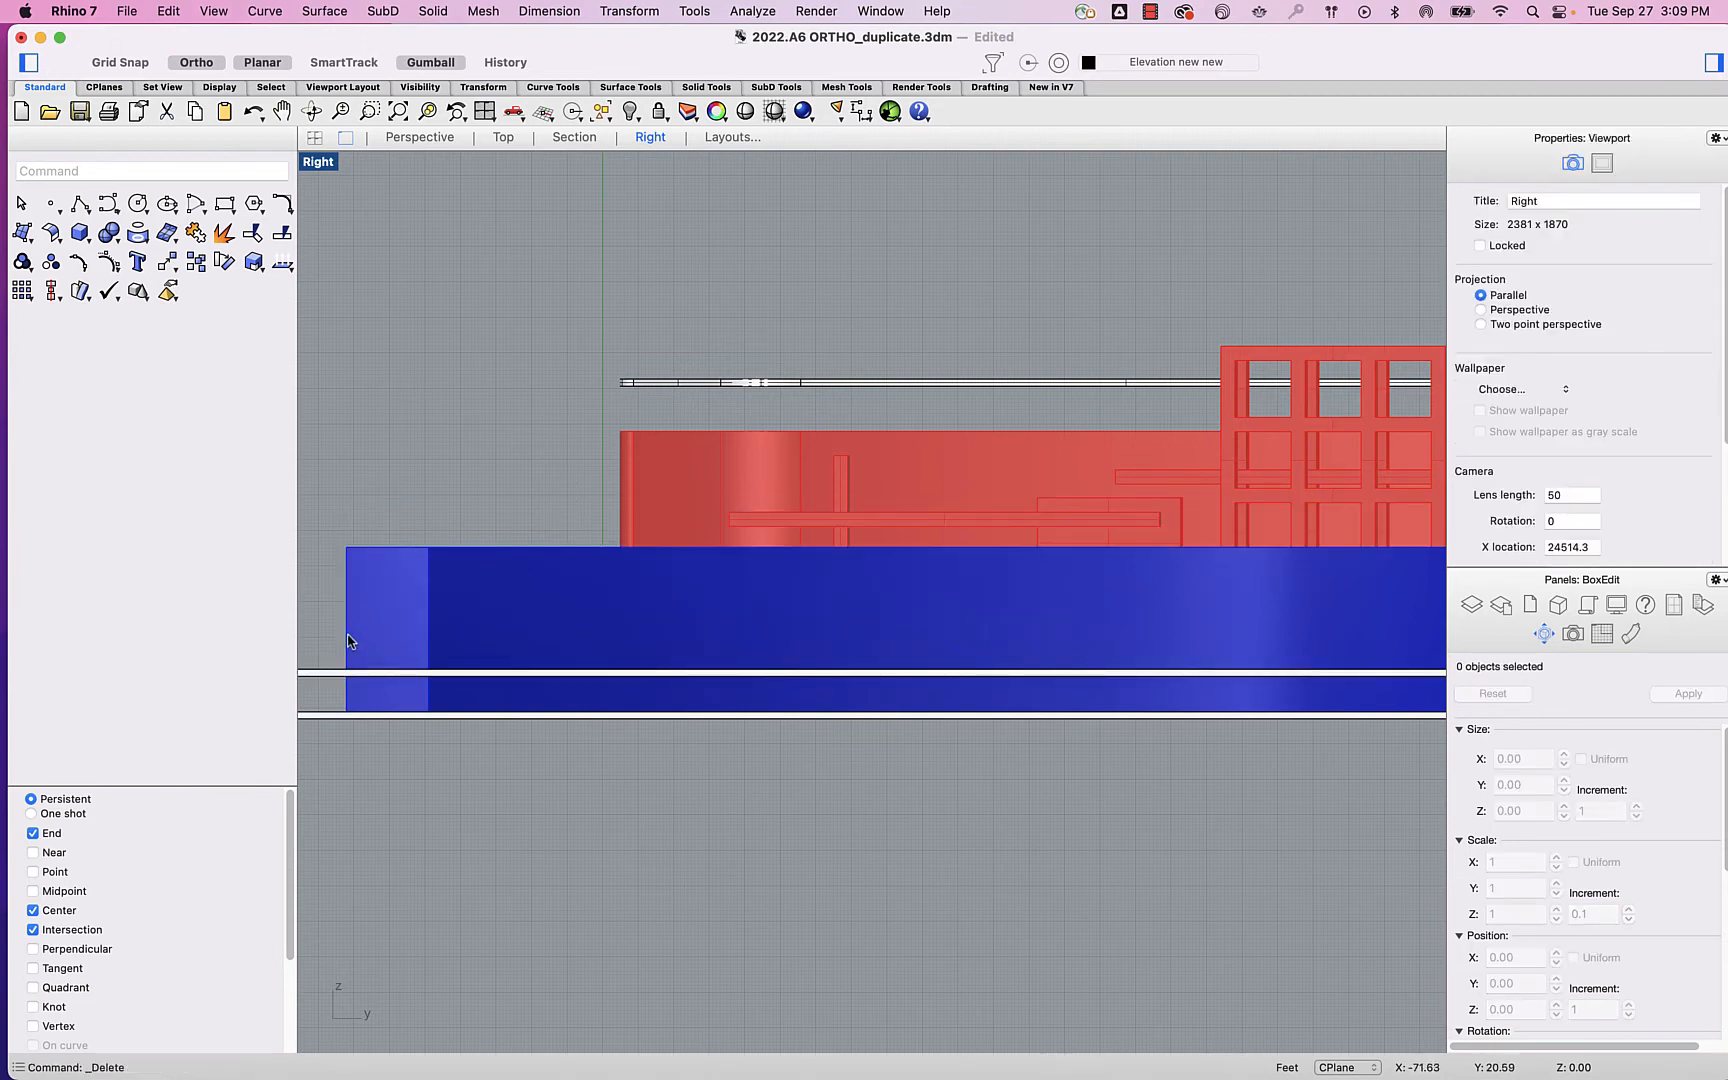
# Copy the raised slab upward twice more at 12-foot intervals to make a stack of four slabs
pyautogui.click(333, 673)
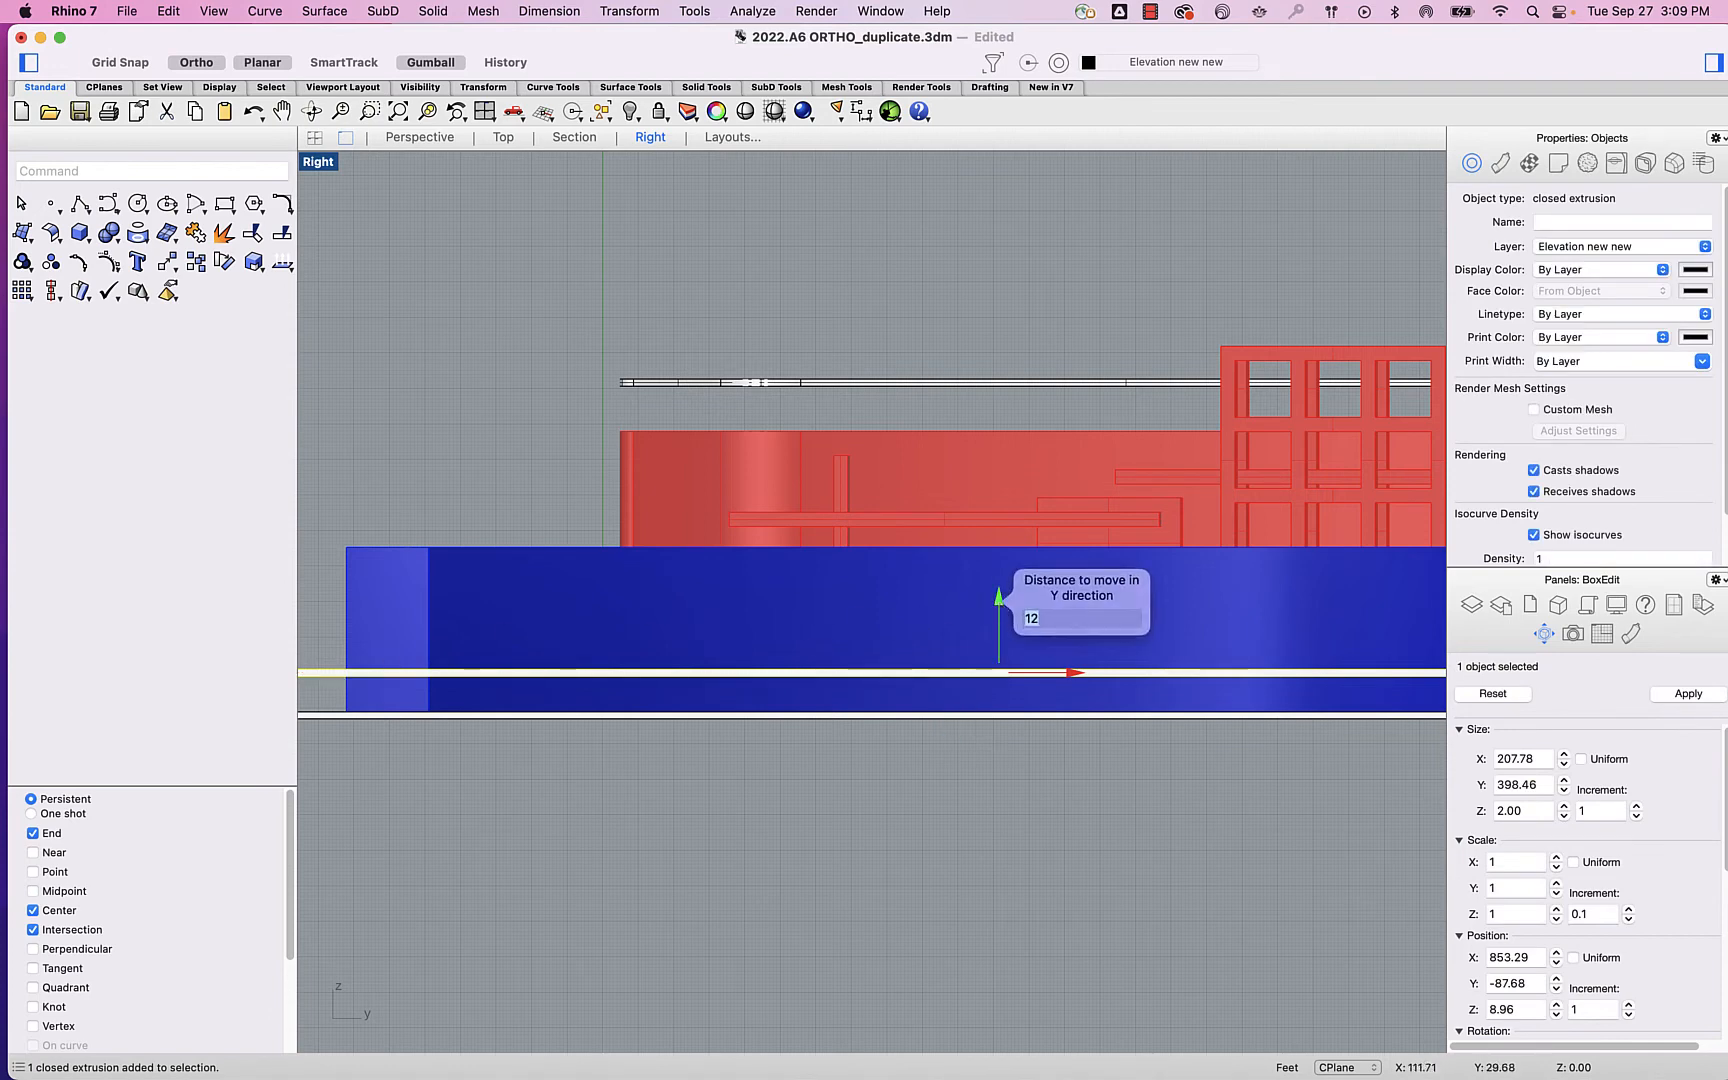
pyautogui.press('Return')
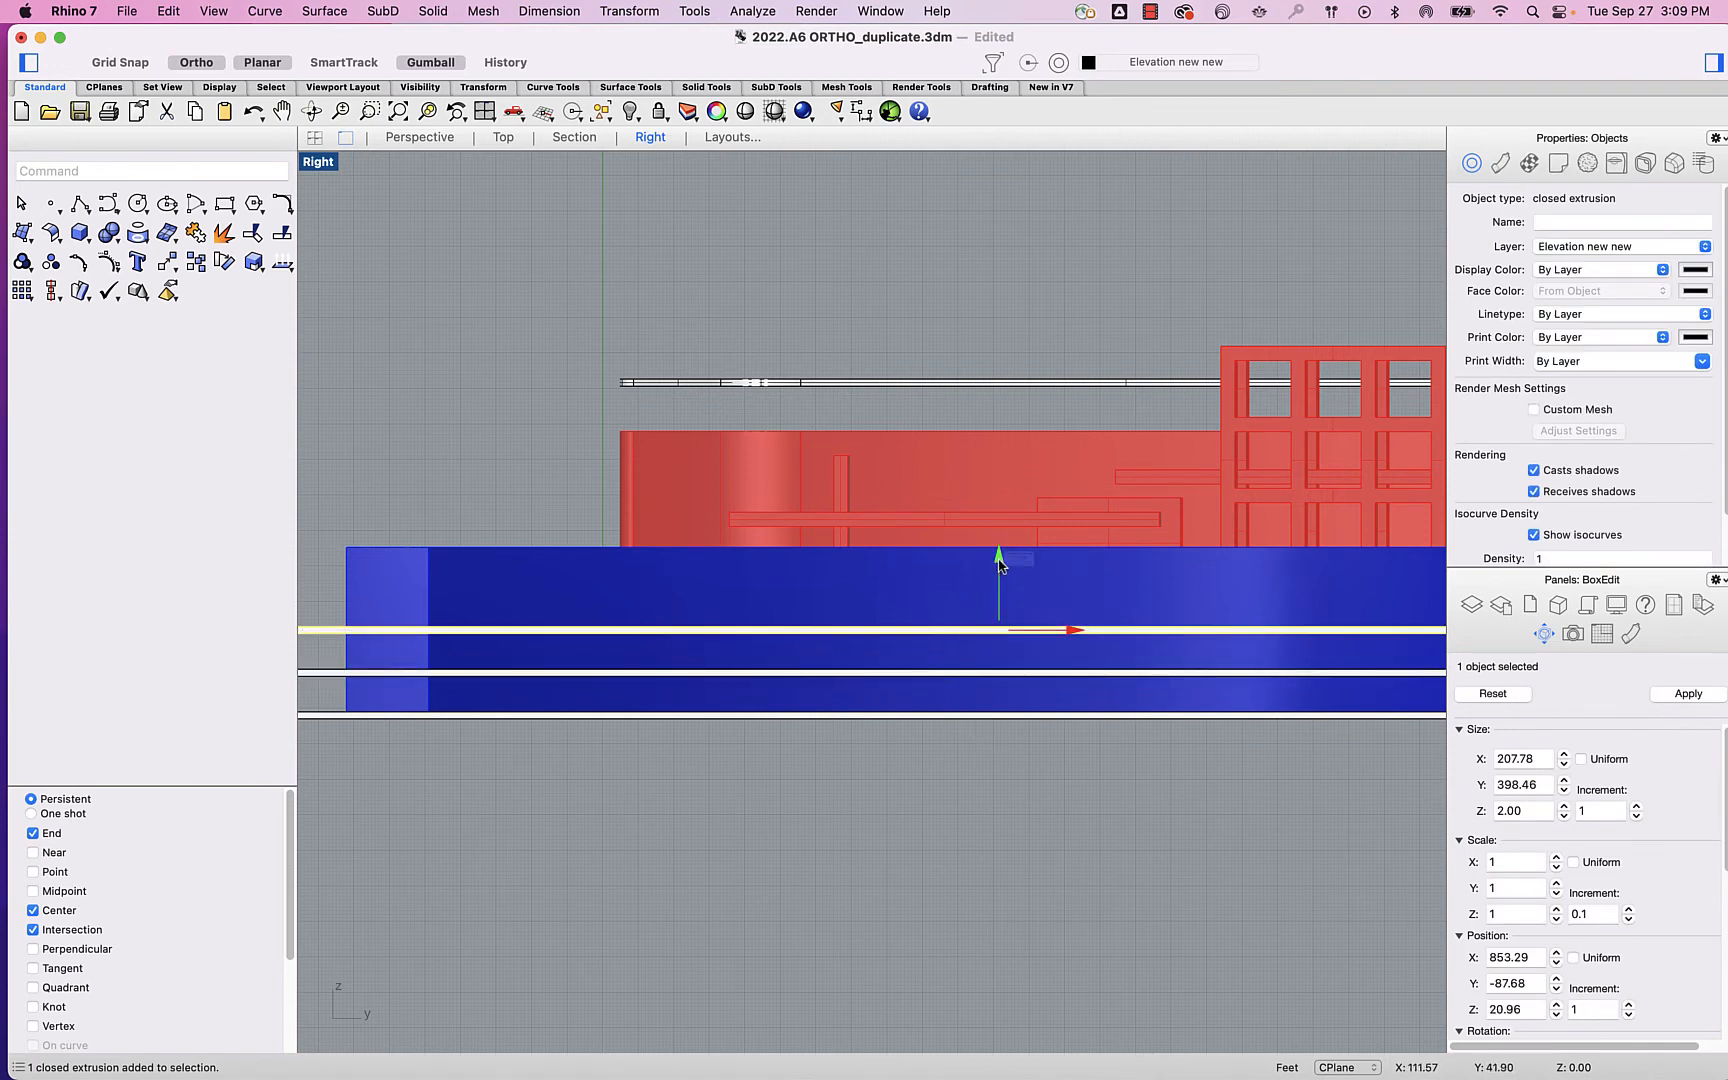
pyautogui.click(998, 560)
pyautogui.write('12')
pyautogui.press('Return')
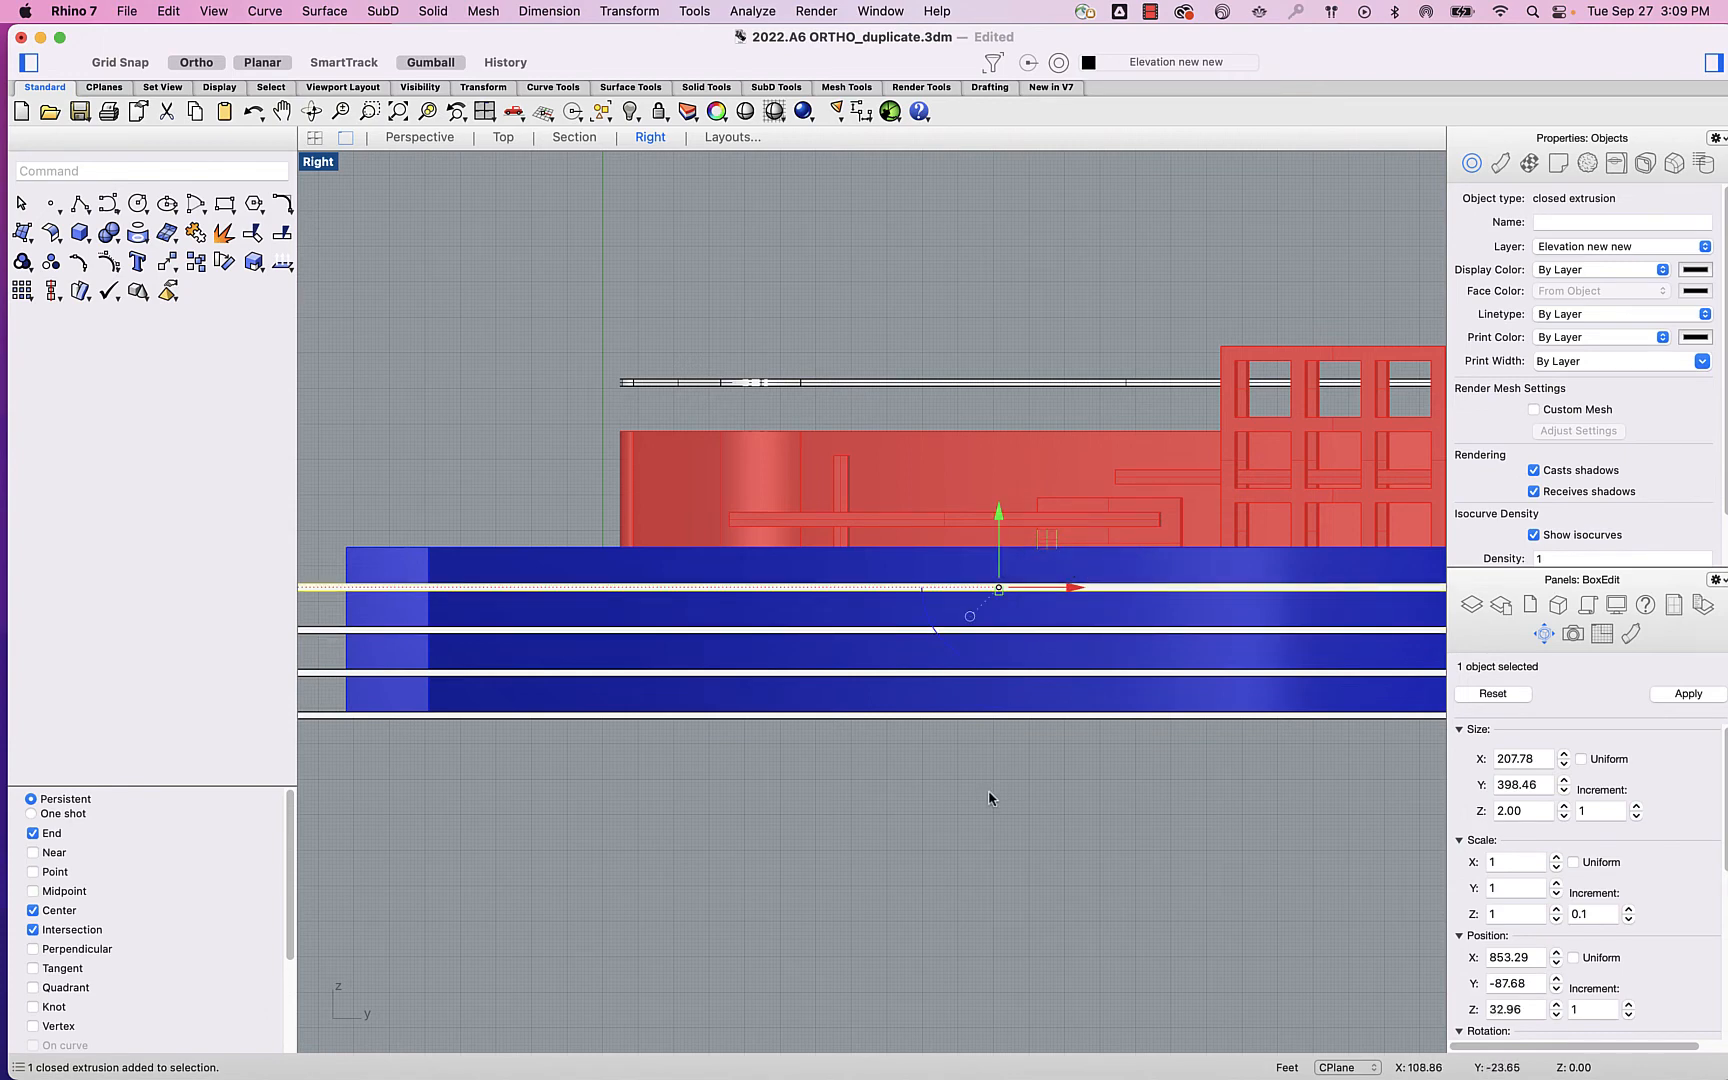
# Raise all four slabs together to a Z position of about 0.65 feet, within the blue solid's height
pyautogui.scroll(-2, 988, 790)
pyautogui.moveTo(902, 825); pyautogui.dragTo(937, 840, button='right')
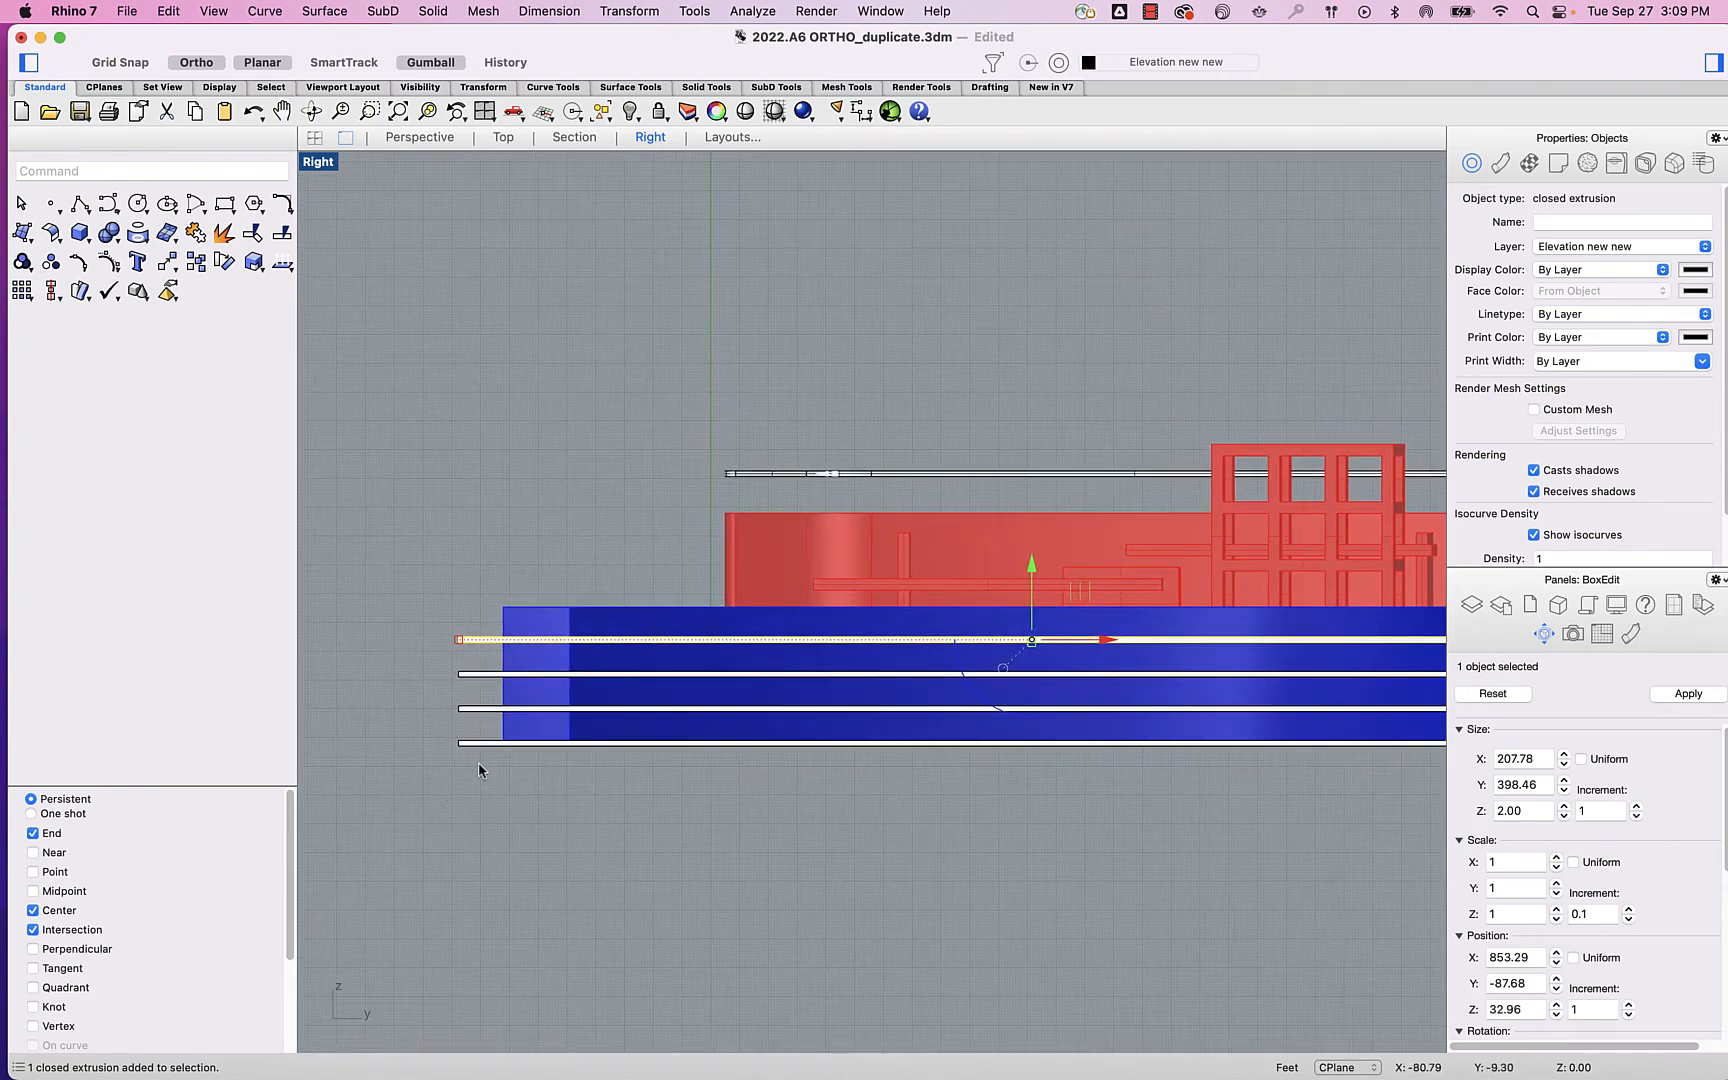
pyautogui.moveTo(481, 765); pyautogui.dragTo(417, 580)
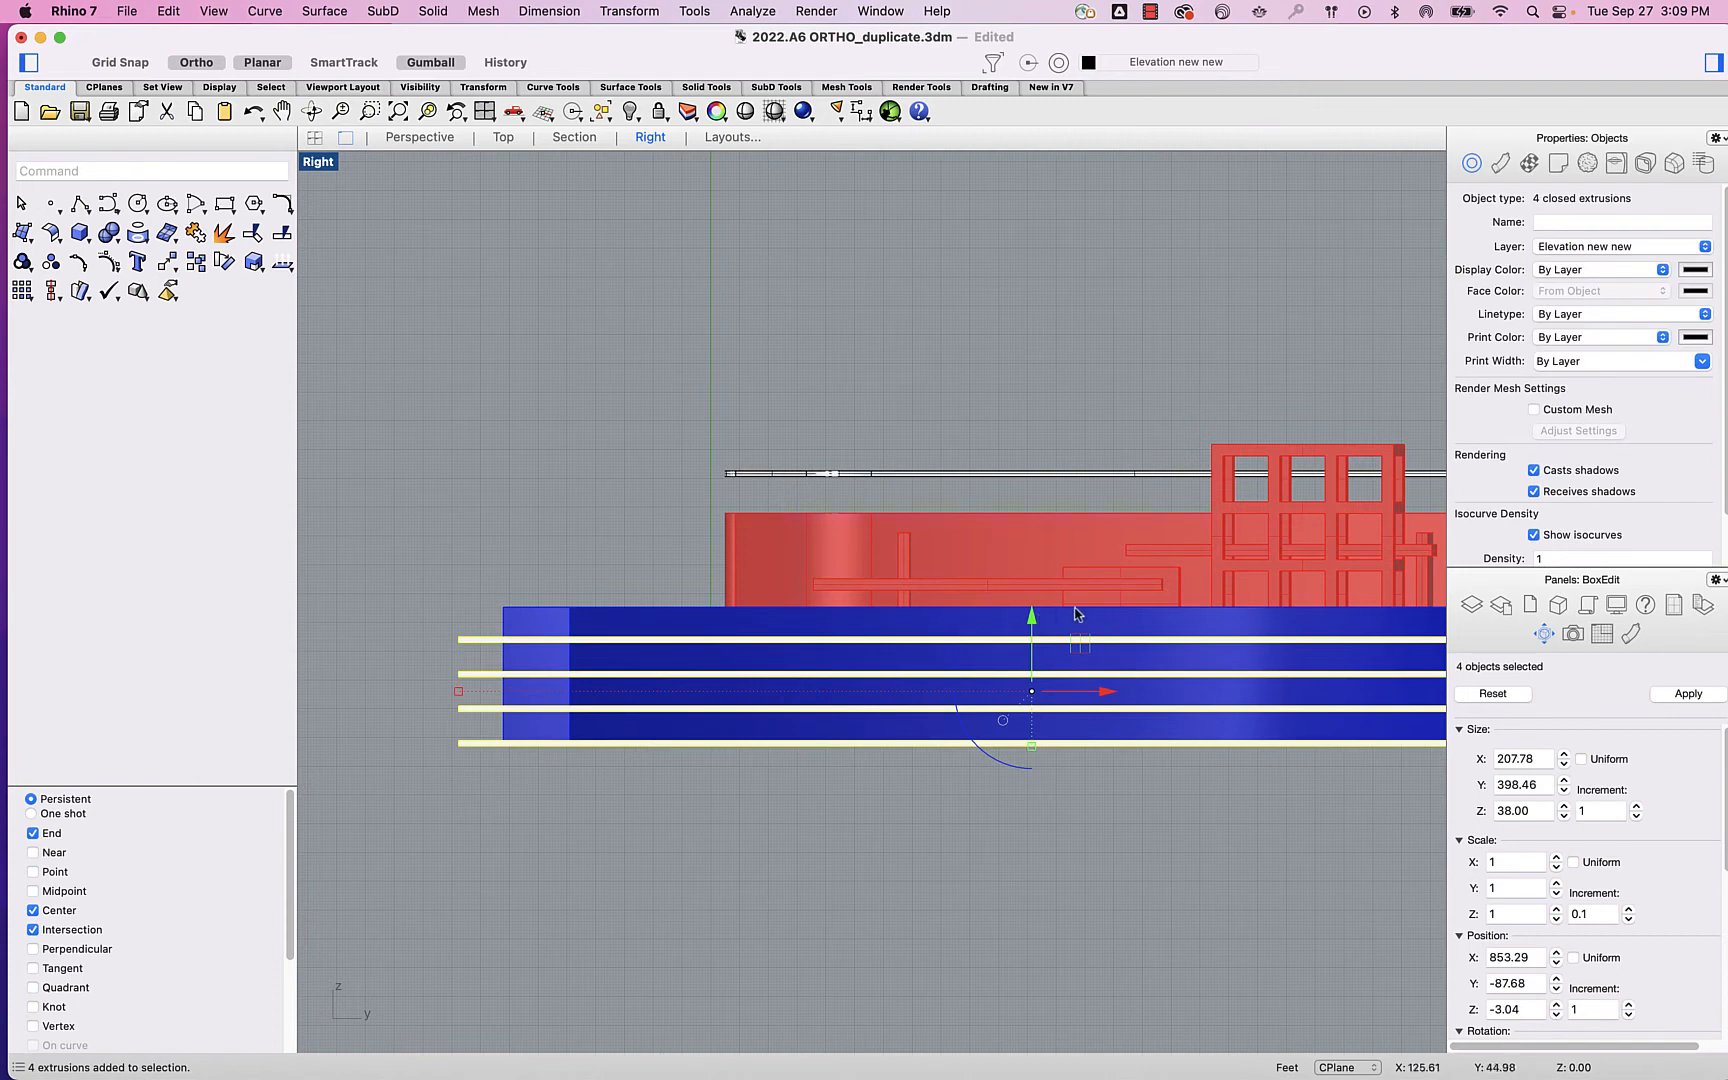
pyautogui.moveTo(1031, 615); pyautogui.dragTo(1032, 605)
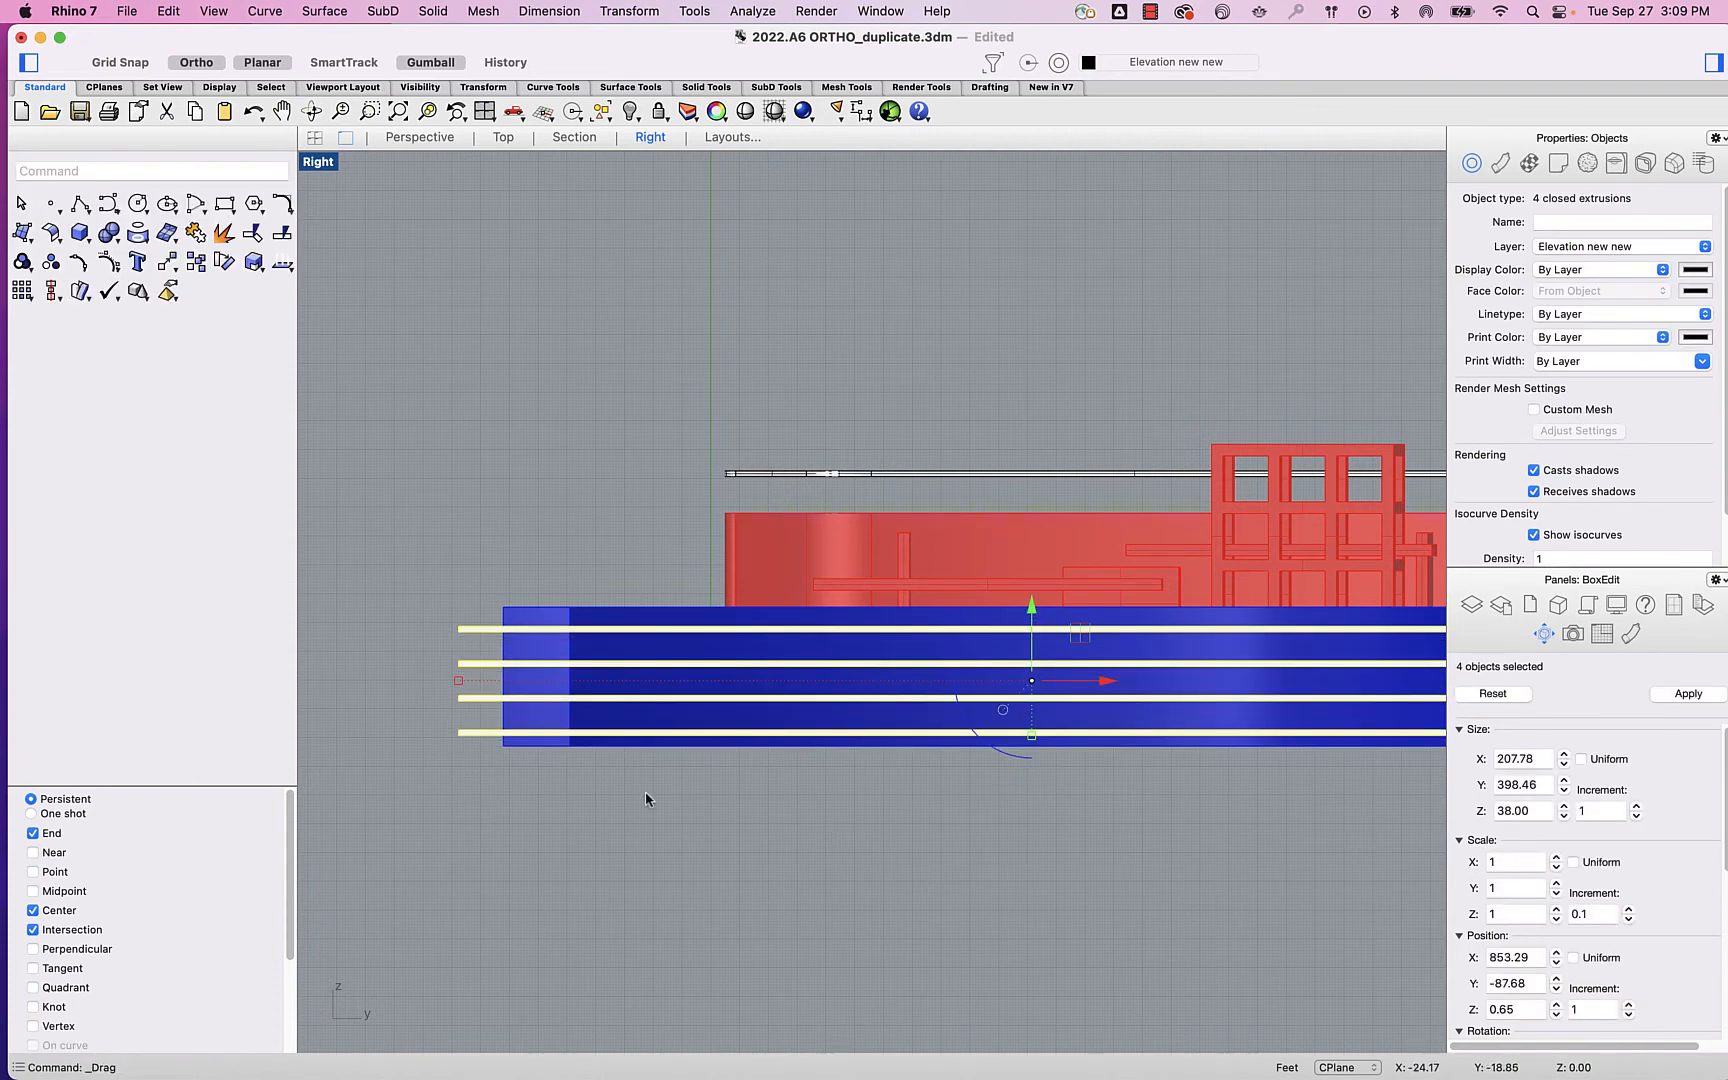
# In the Perspective view, Boolean-intersect the topmost slab with the blue solid, keeping the inputs, and delete the original rectangular slab
pyautogui.click(419, 138)
pyautogui.moveTo(918, 706); pyautogui.dragTo(966, 722, button='right')
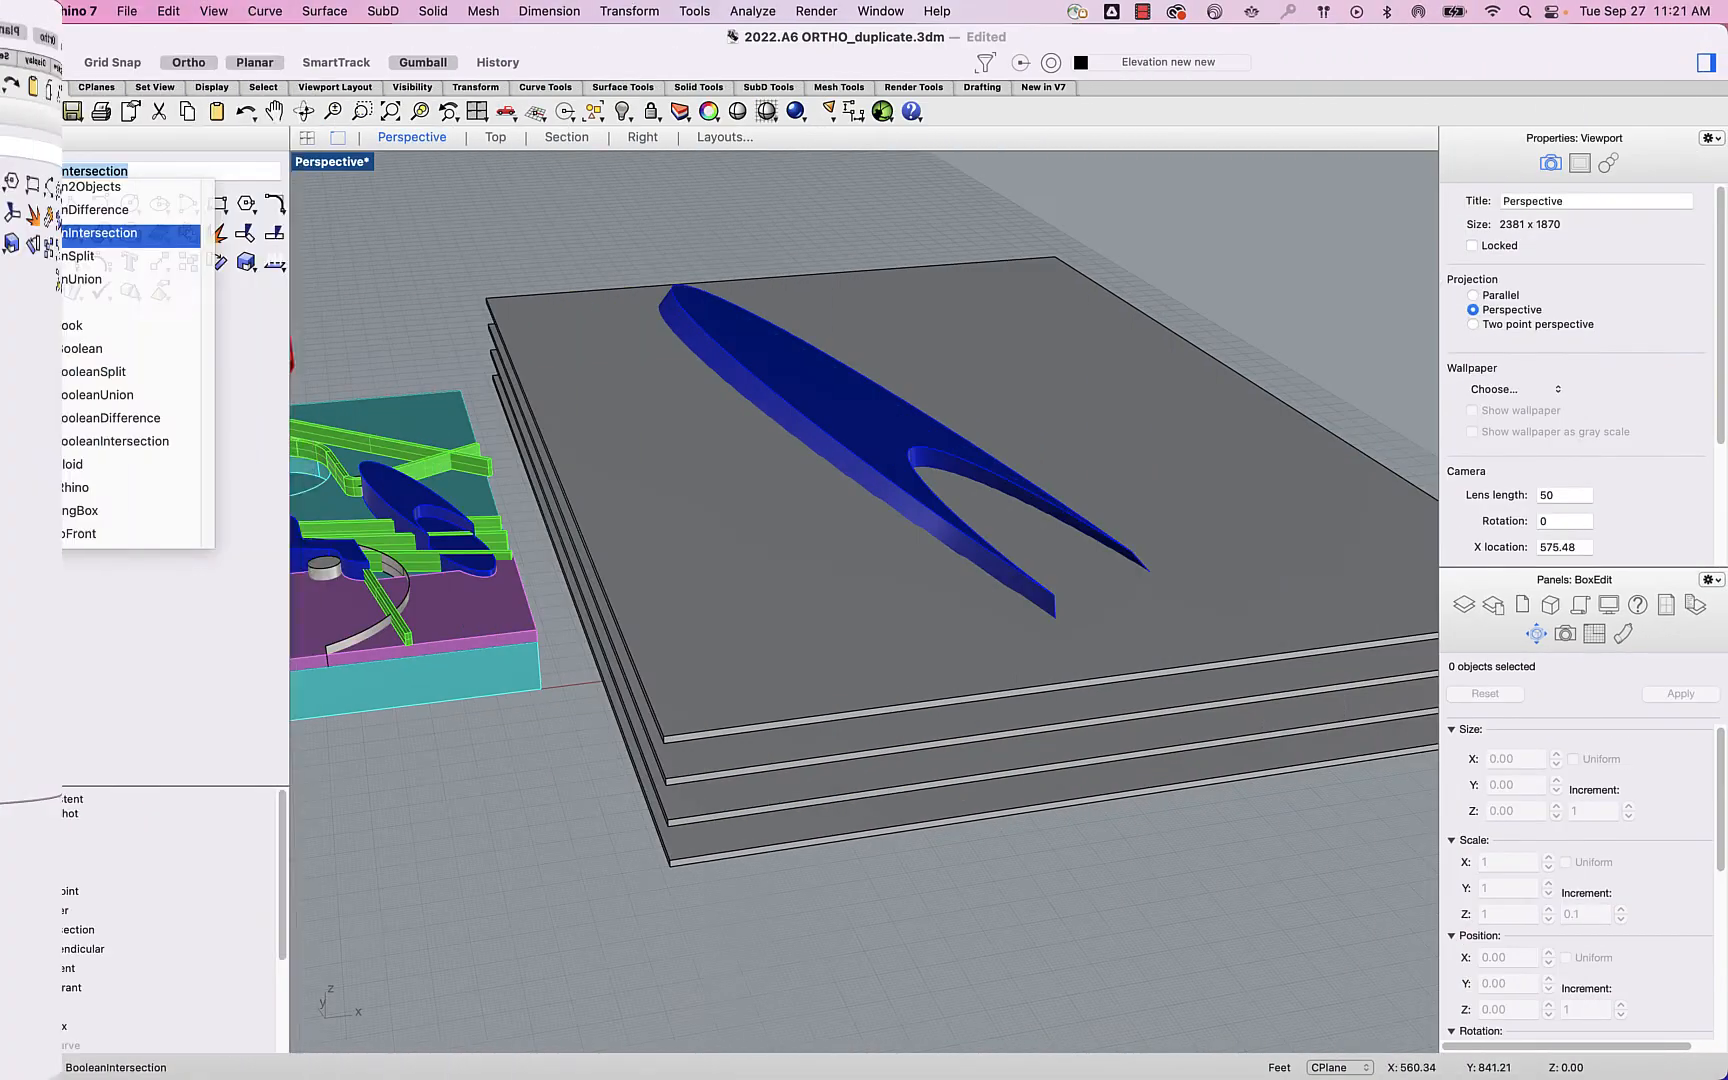
pyautogui.press('Return')
pyautogui.click(620, 388)
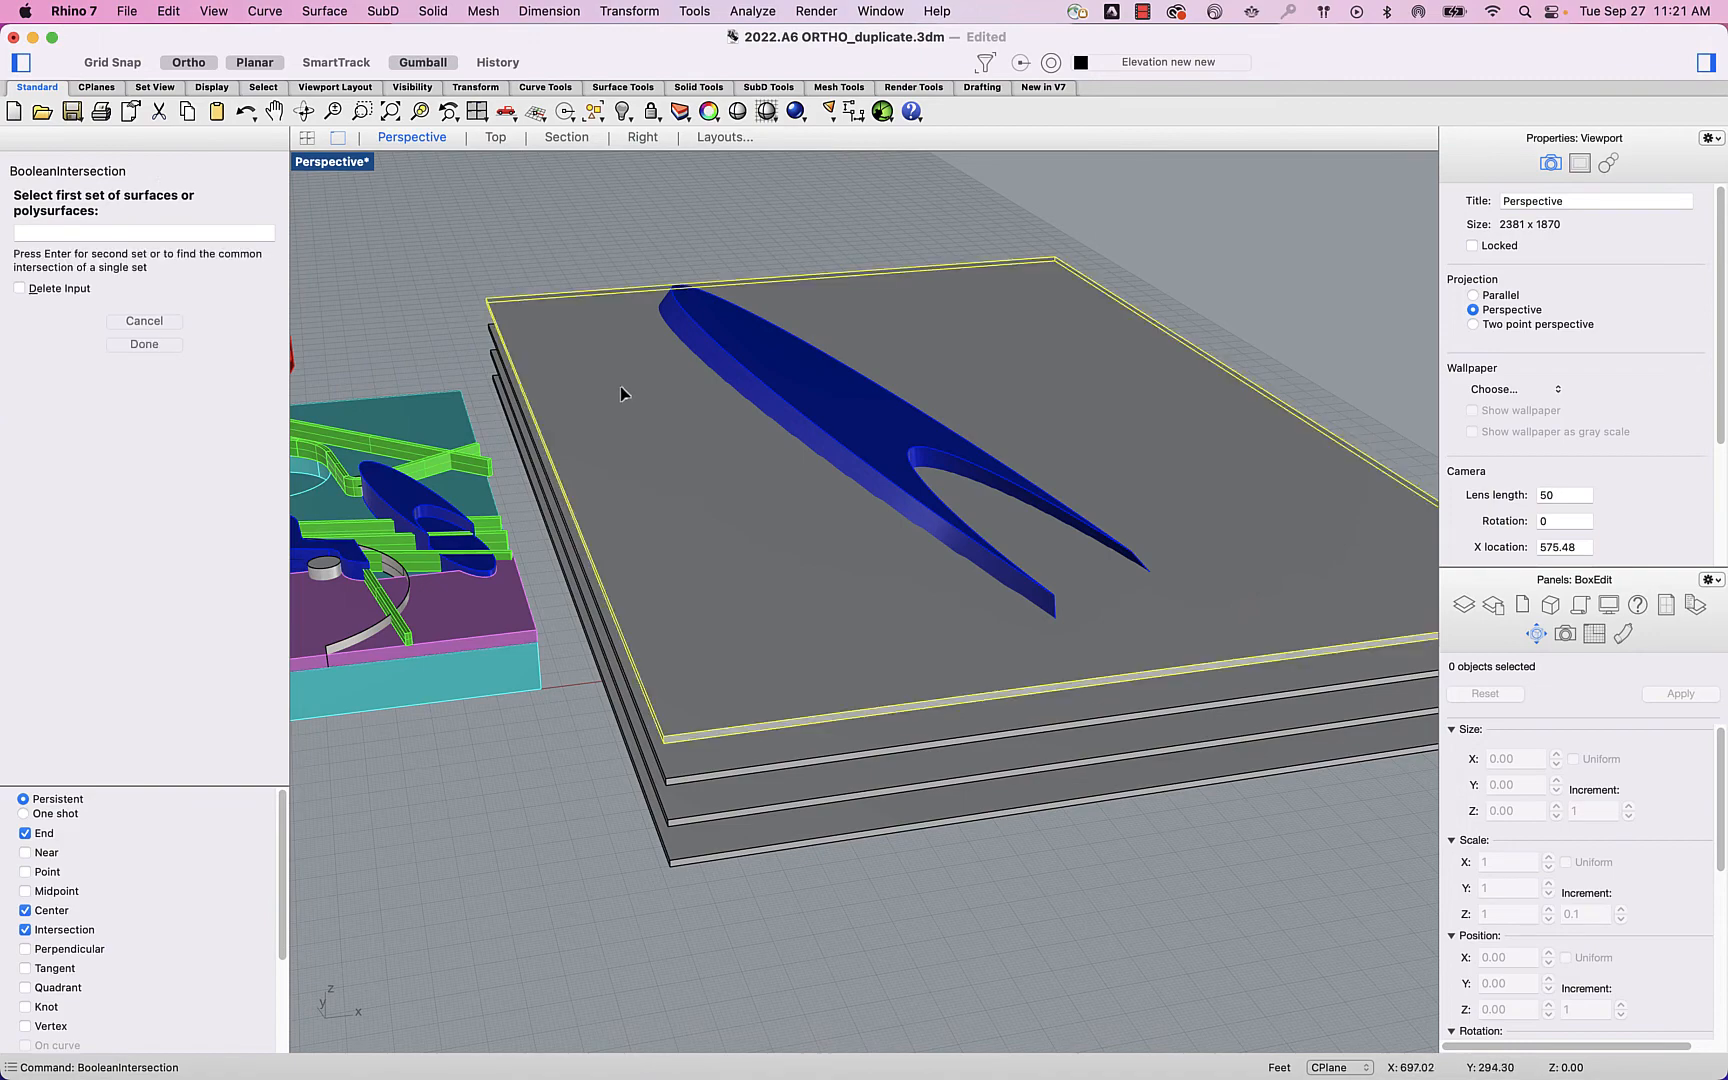
pyautogui.press('Return')
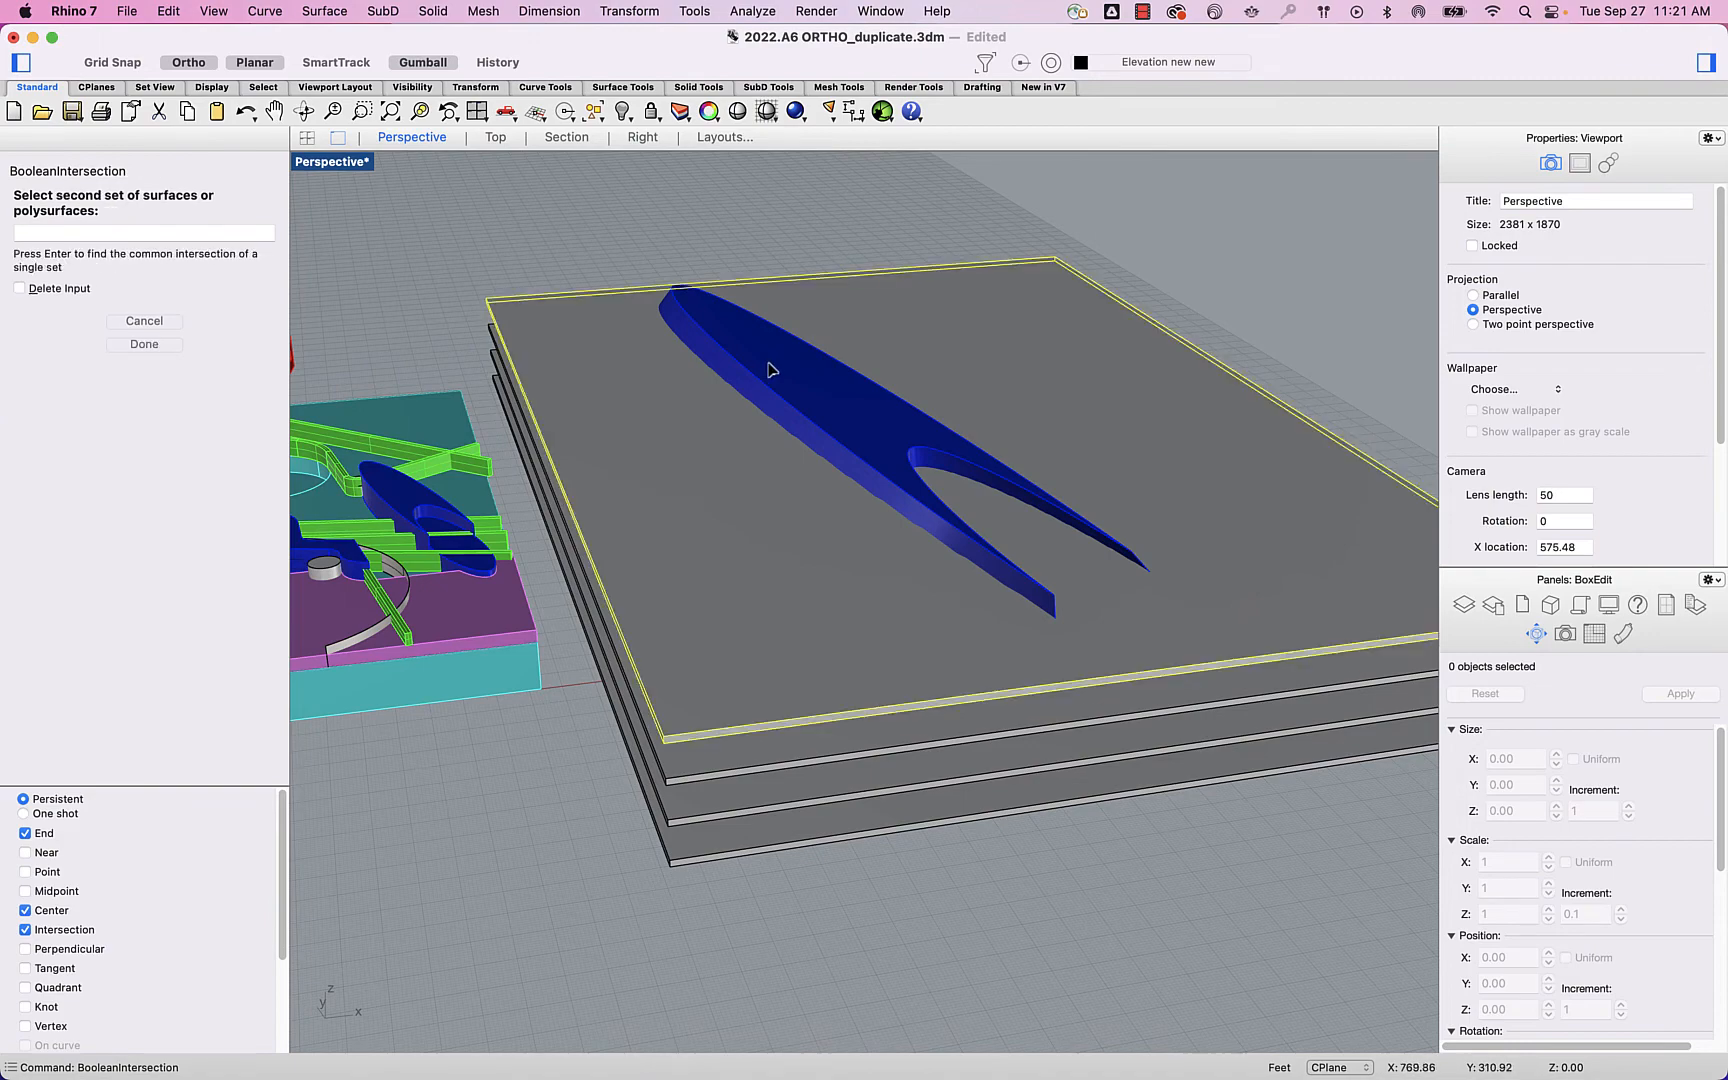
pyautogui.click(766, 362)
pyautogui.press('Return')
pyautogui.click(717, 437)
pyautogui.press('Delete')
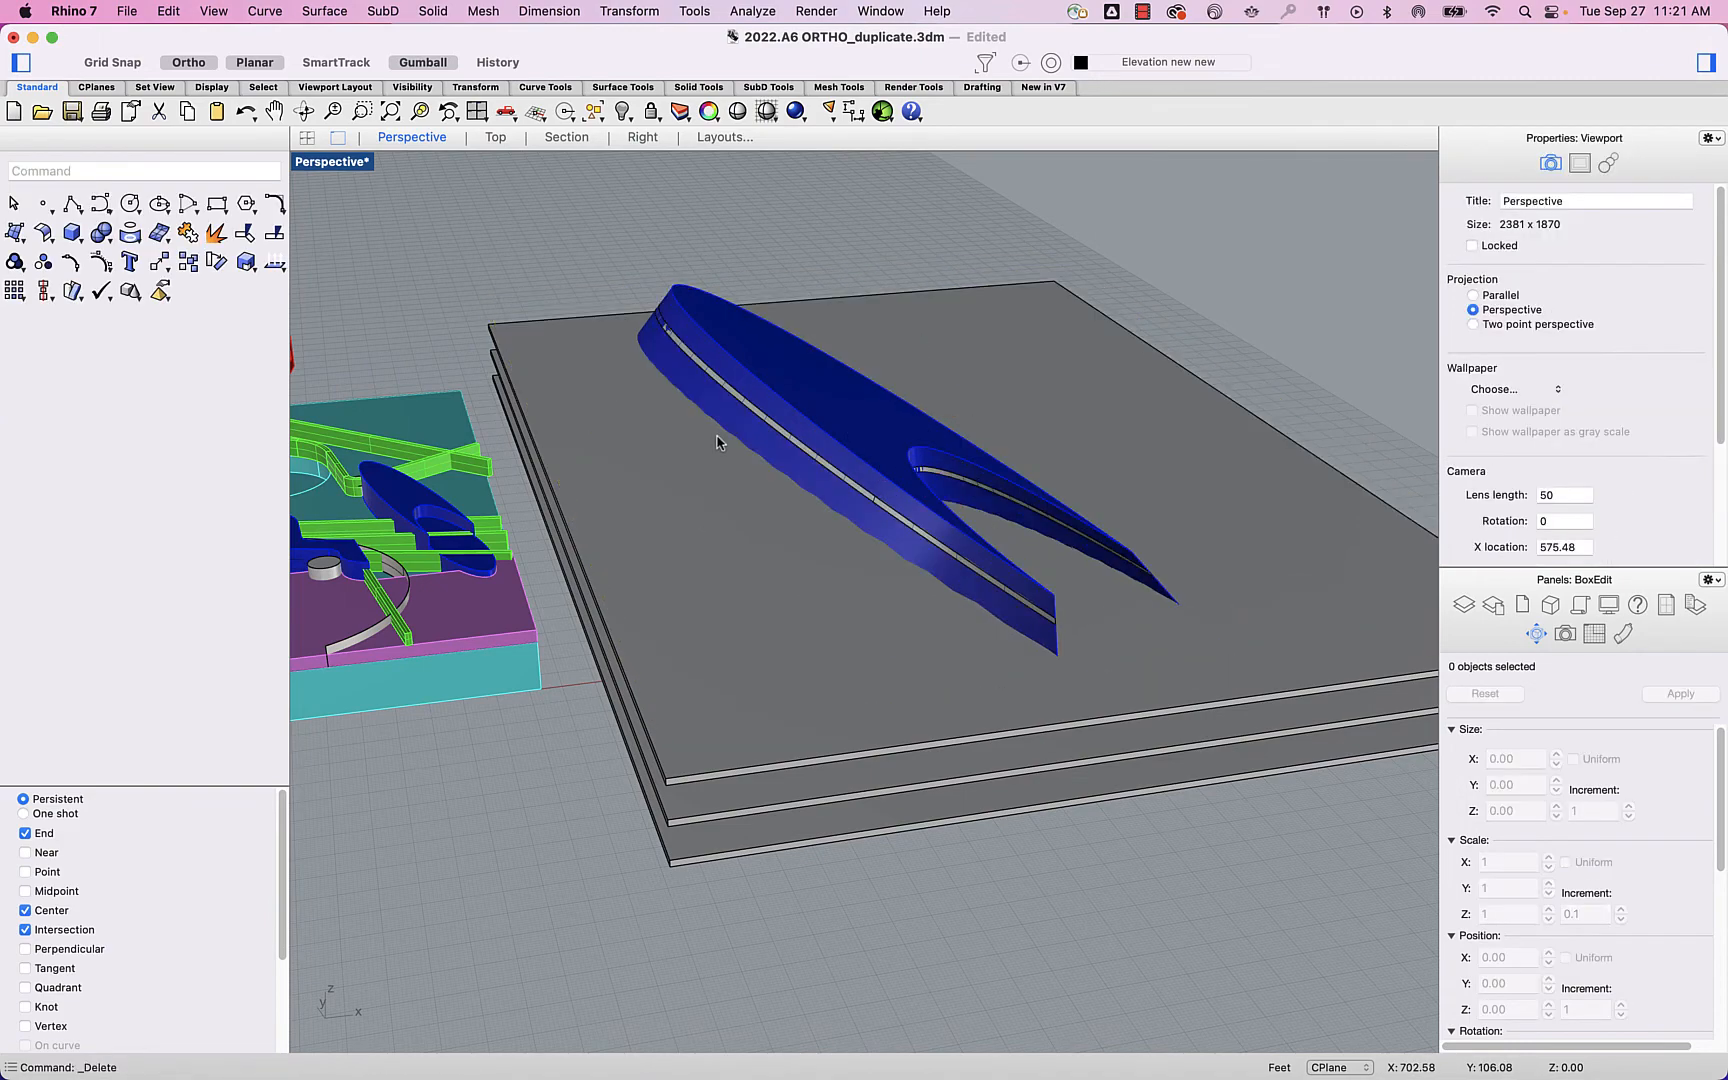
# Boolean-intersect the second slab from the top with the blue solid and delete its original rectangular slab
pyautogui.press('Return')
pyautogui.click(633, 520)
pyautogui.press('Return')
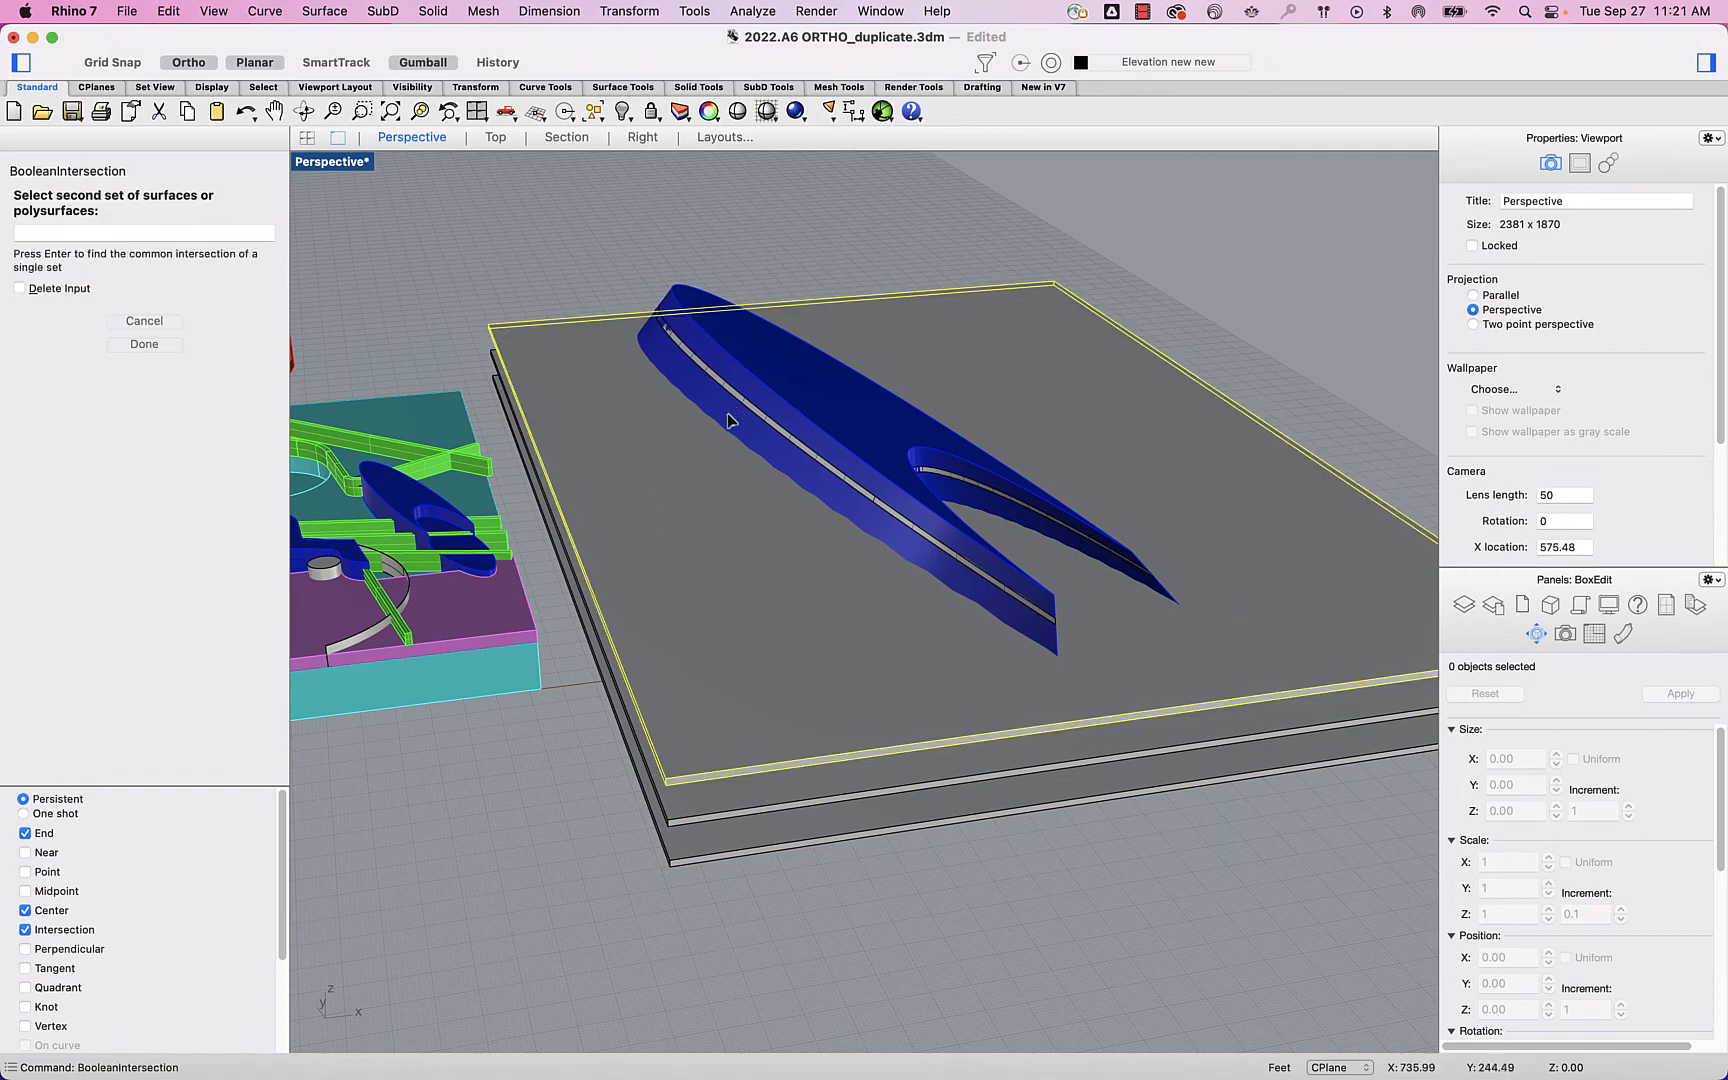
pyautogui.click(728, 421)
pyautogui.press('Return')
pyautogui.click(677, 530)
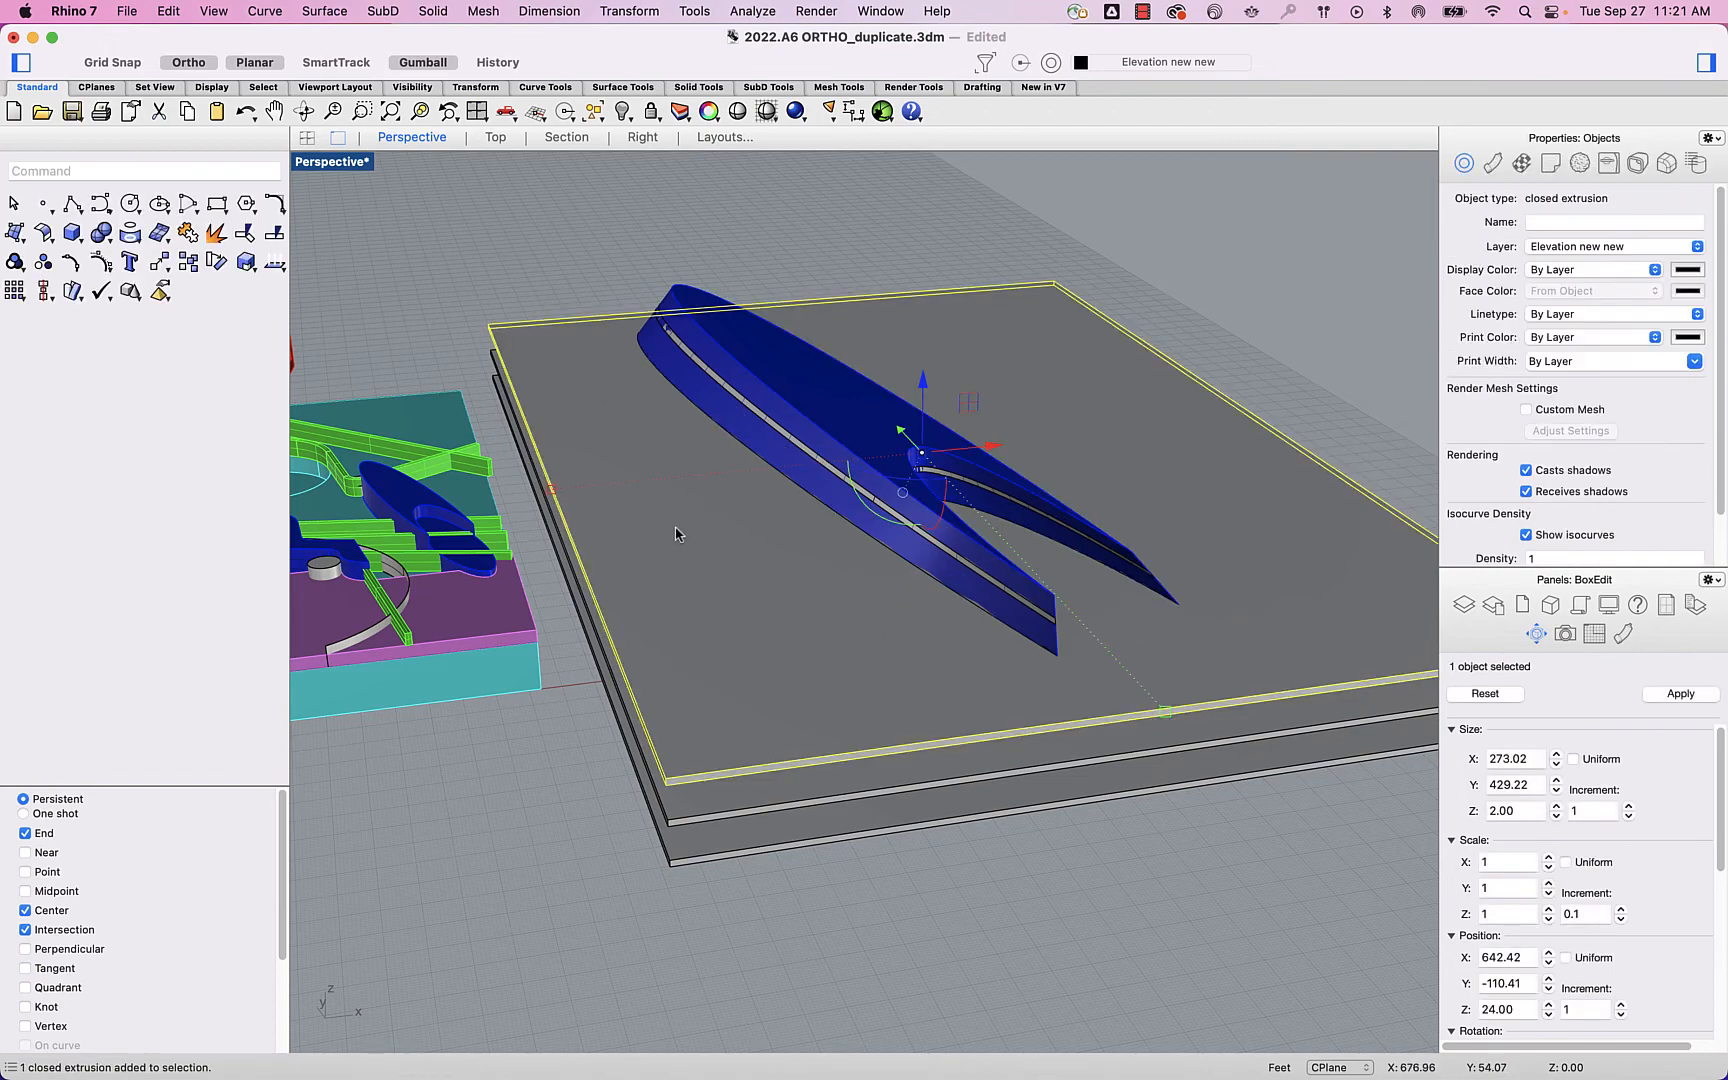
pyautogui.press('Delete')
# Boolean-intersect the third slab from the top with the blue solid and delete its original rectangular slab
pyautogui.click(650, 583)
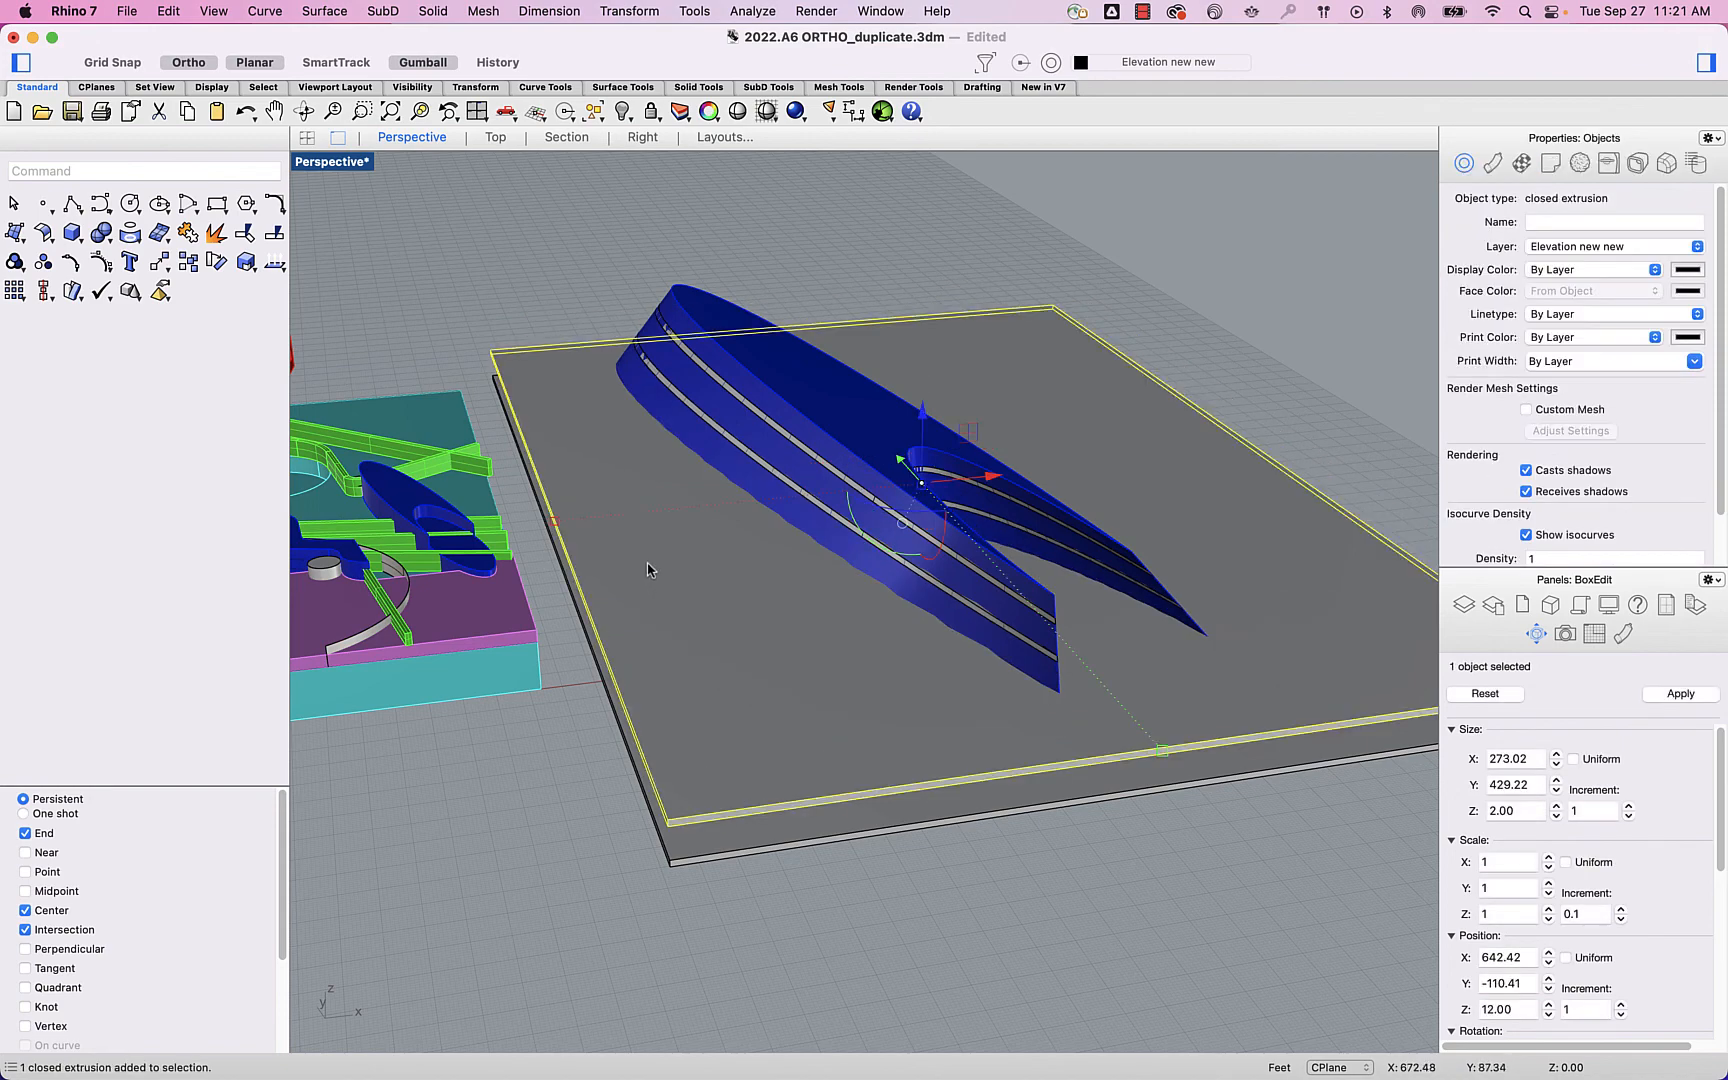
pyautogui.click(979, 246)
pyautogui.press('Return')
pyautogui.click(647, 501)
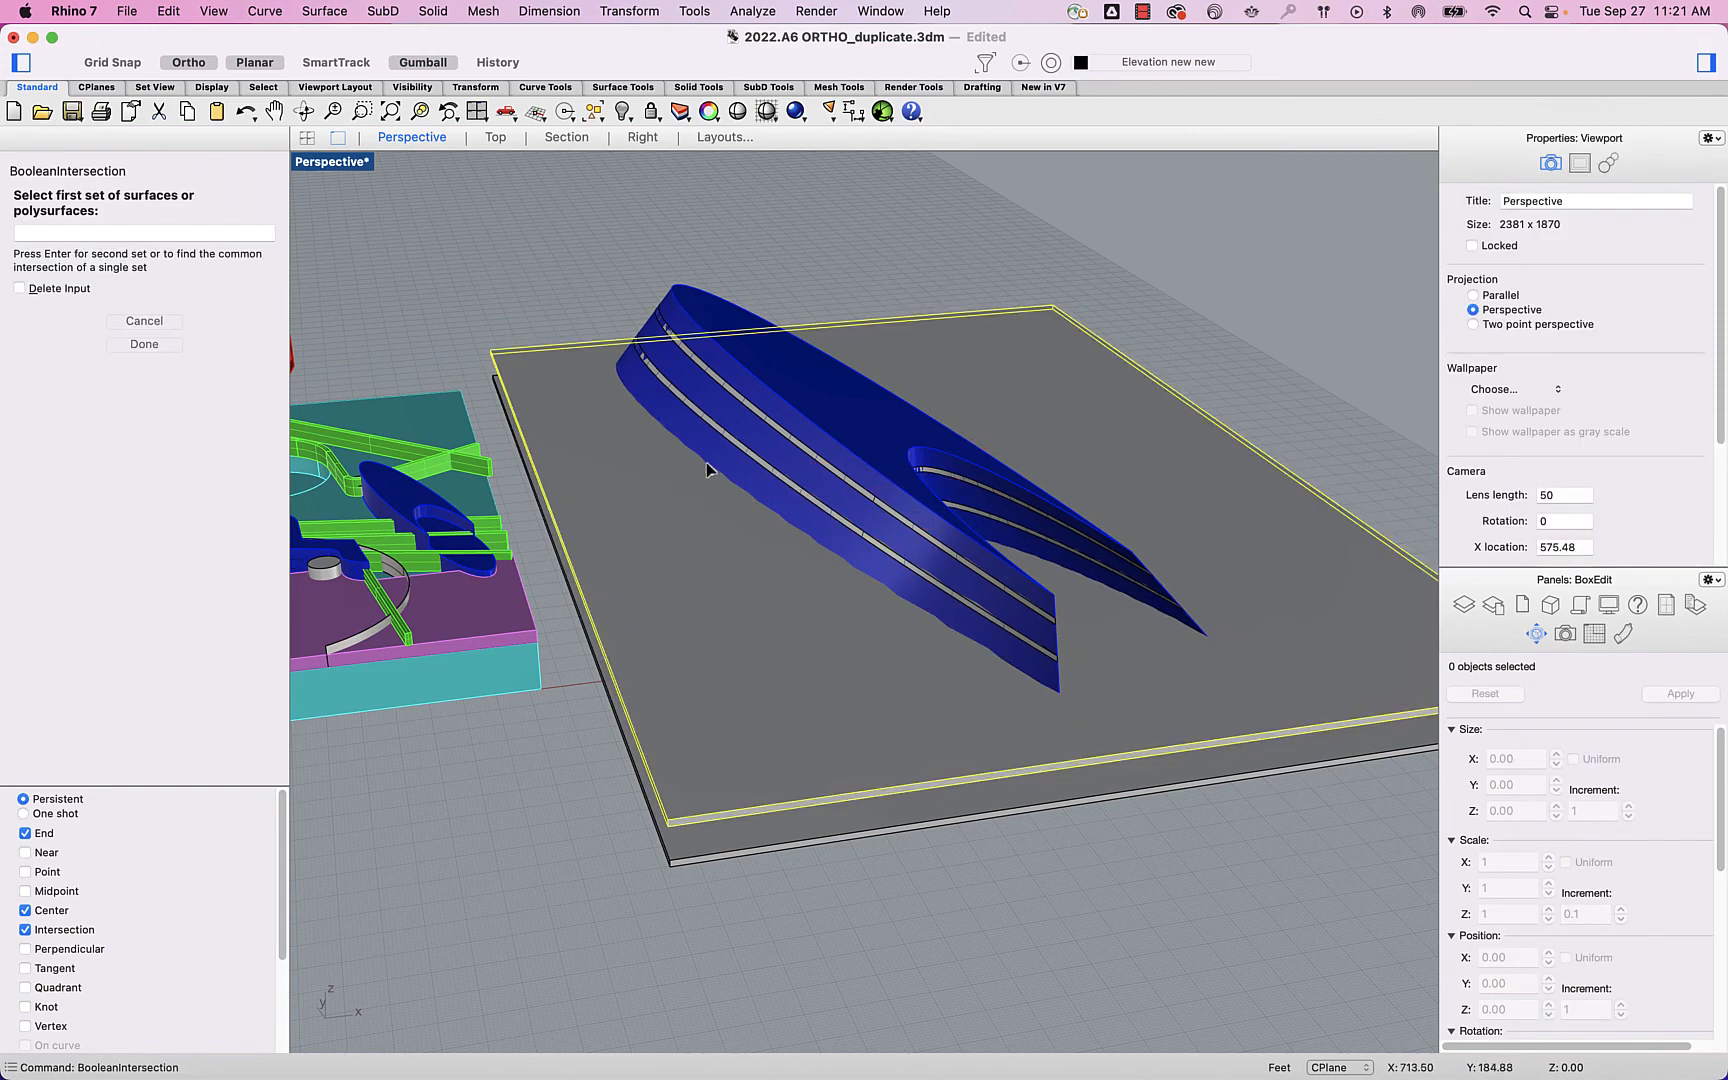
pyautogui.press('Return')
pyautogui.click(714, 463)
pyautogui.press('Return')
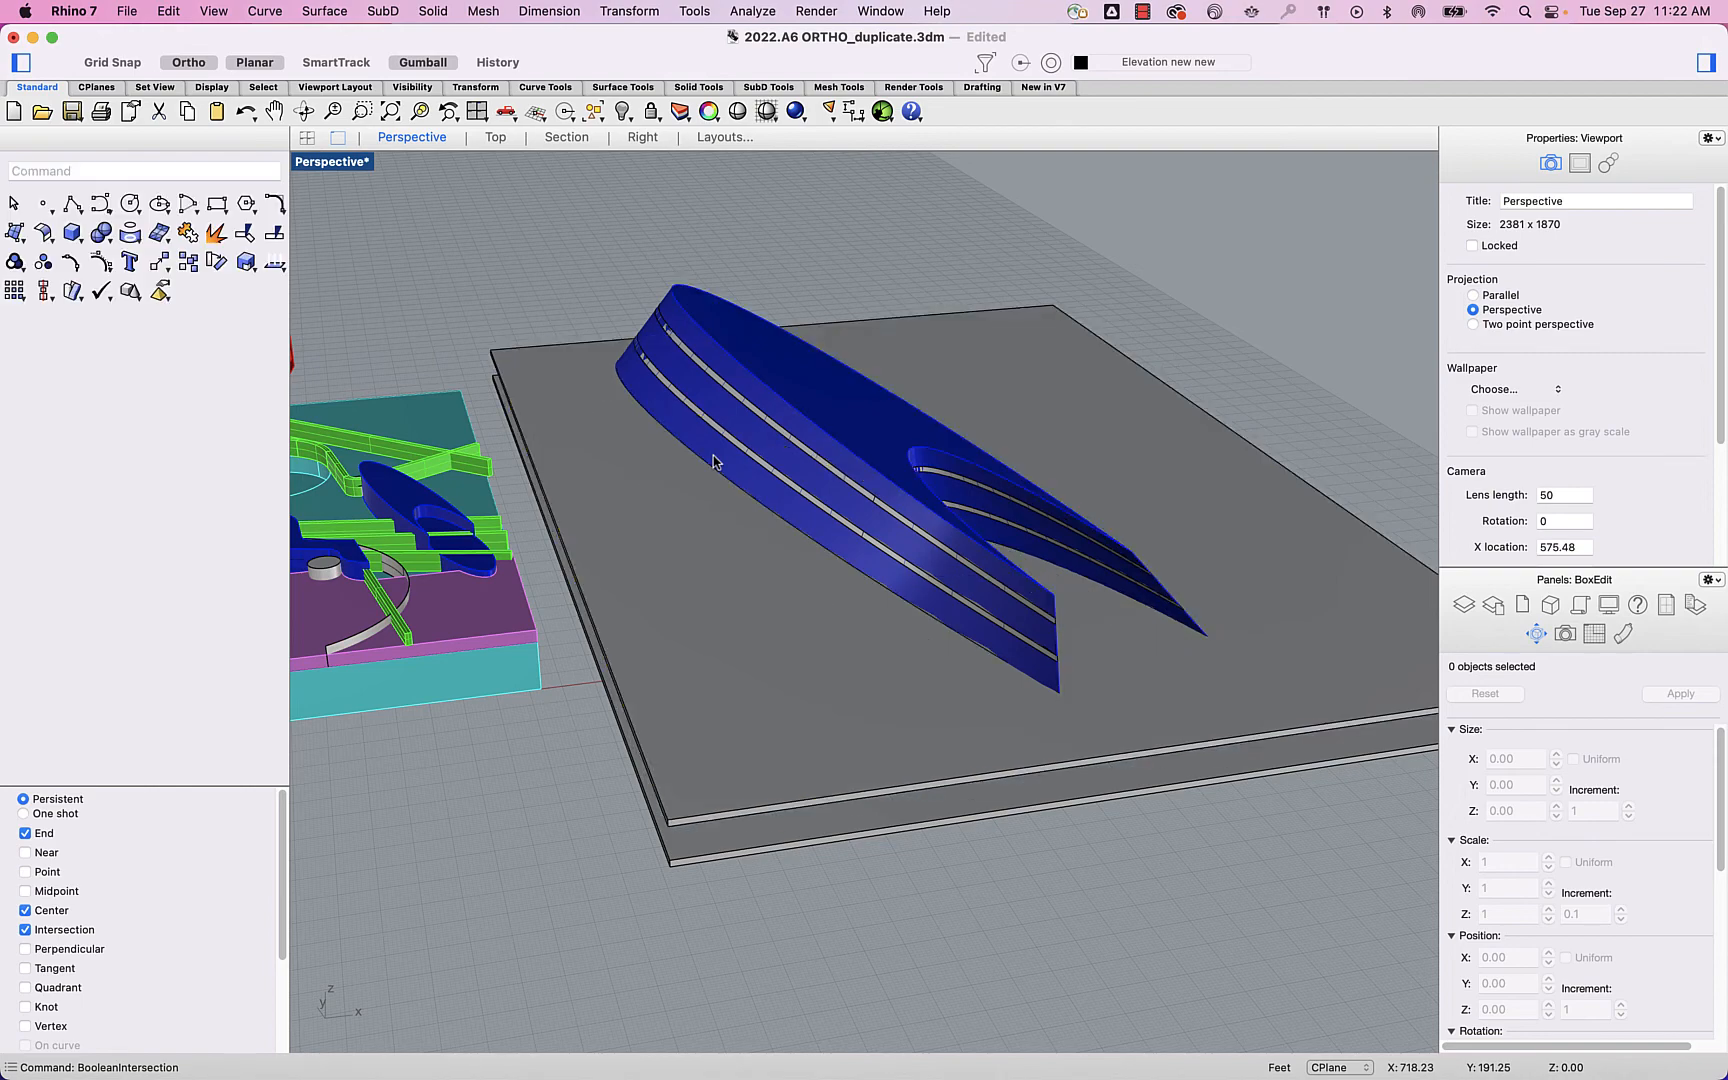
pyautogui.click(674, 558)
pyautogui.press('Delete')
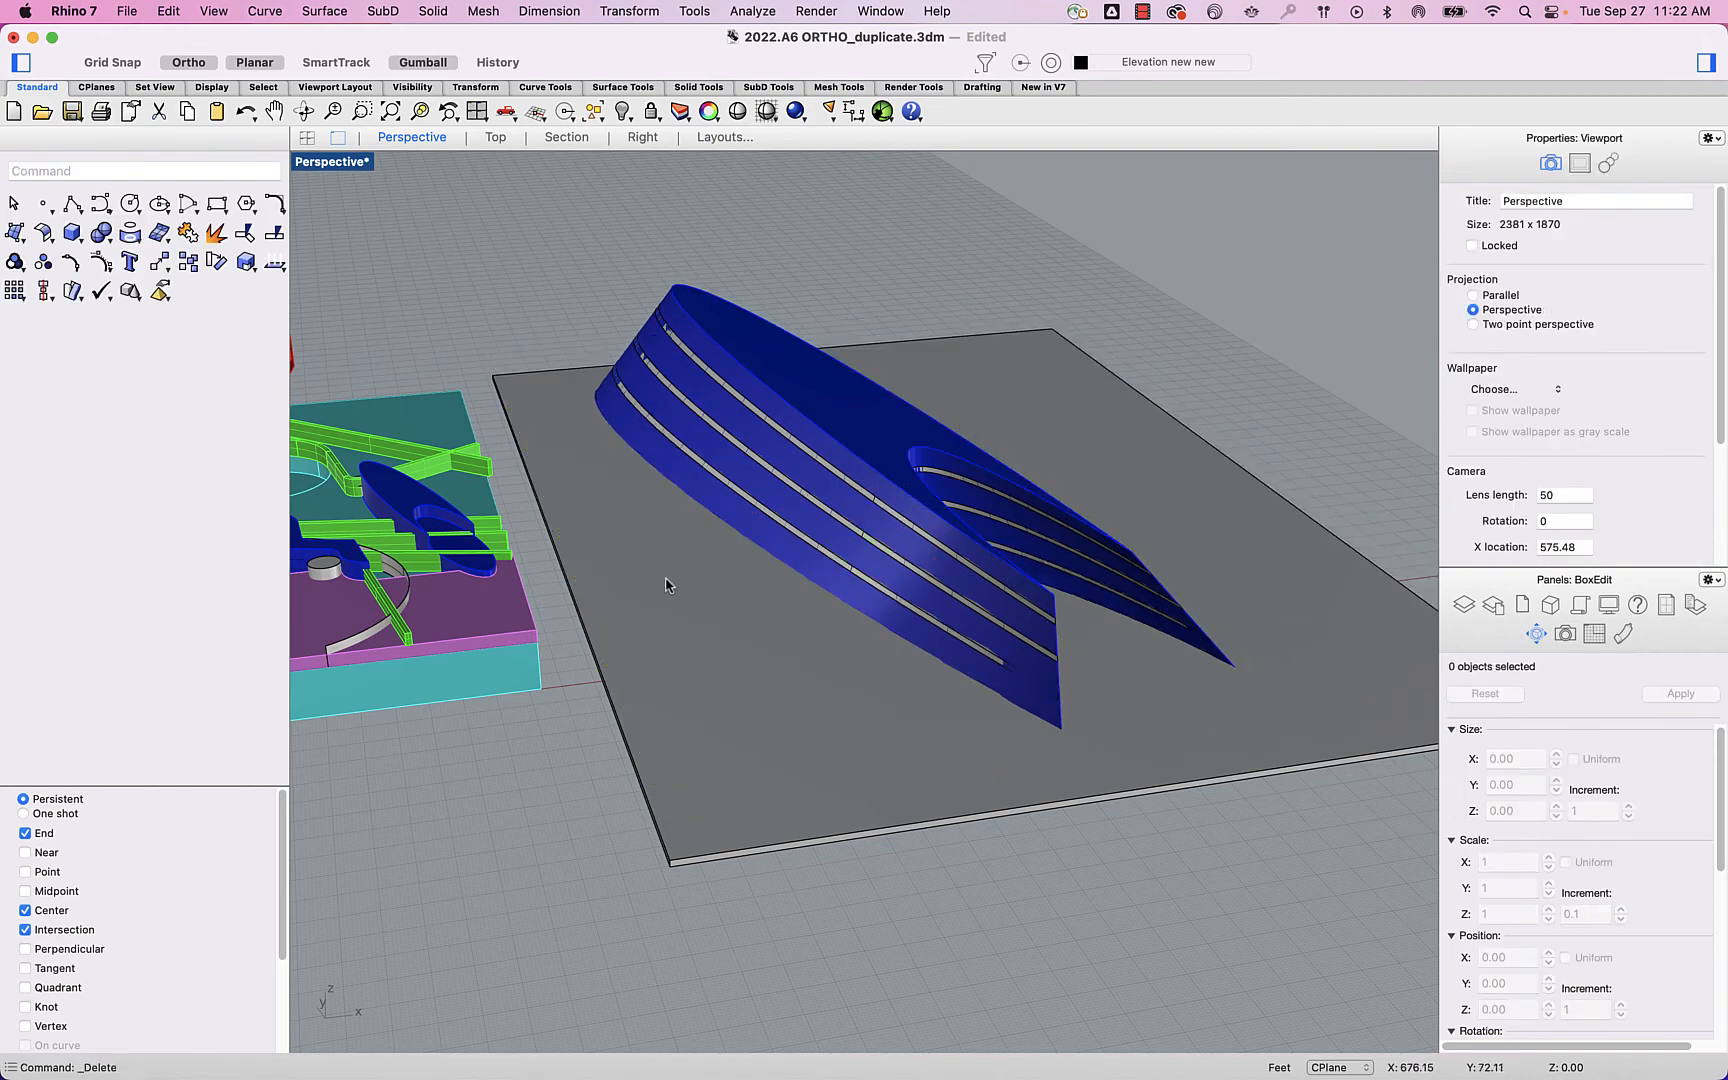
# Boolean-intersect the lowest slab with the blue solid and delete its original rectangular slab
pyautogui.click(661, 644)
pyautogui.press('Return')
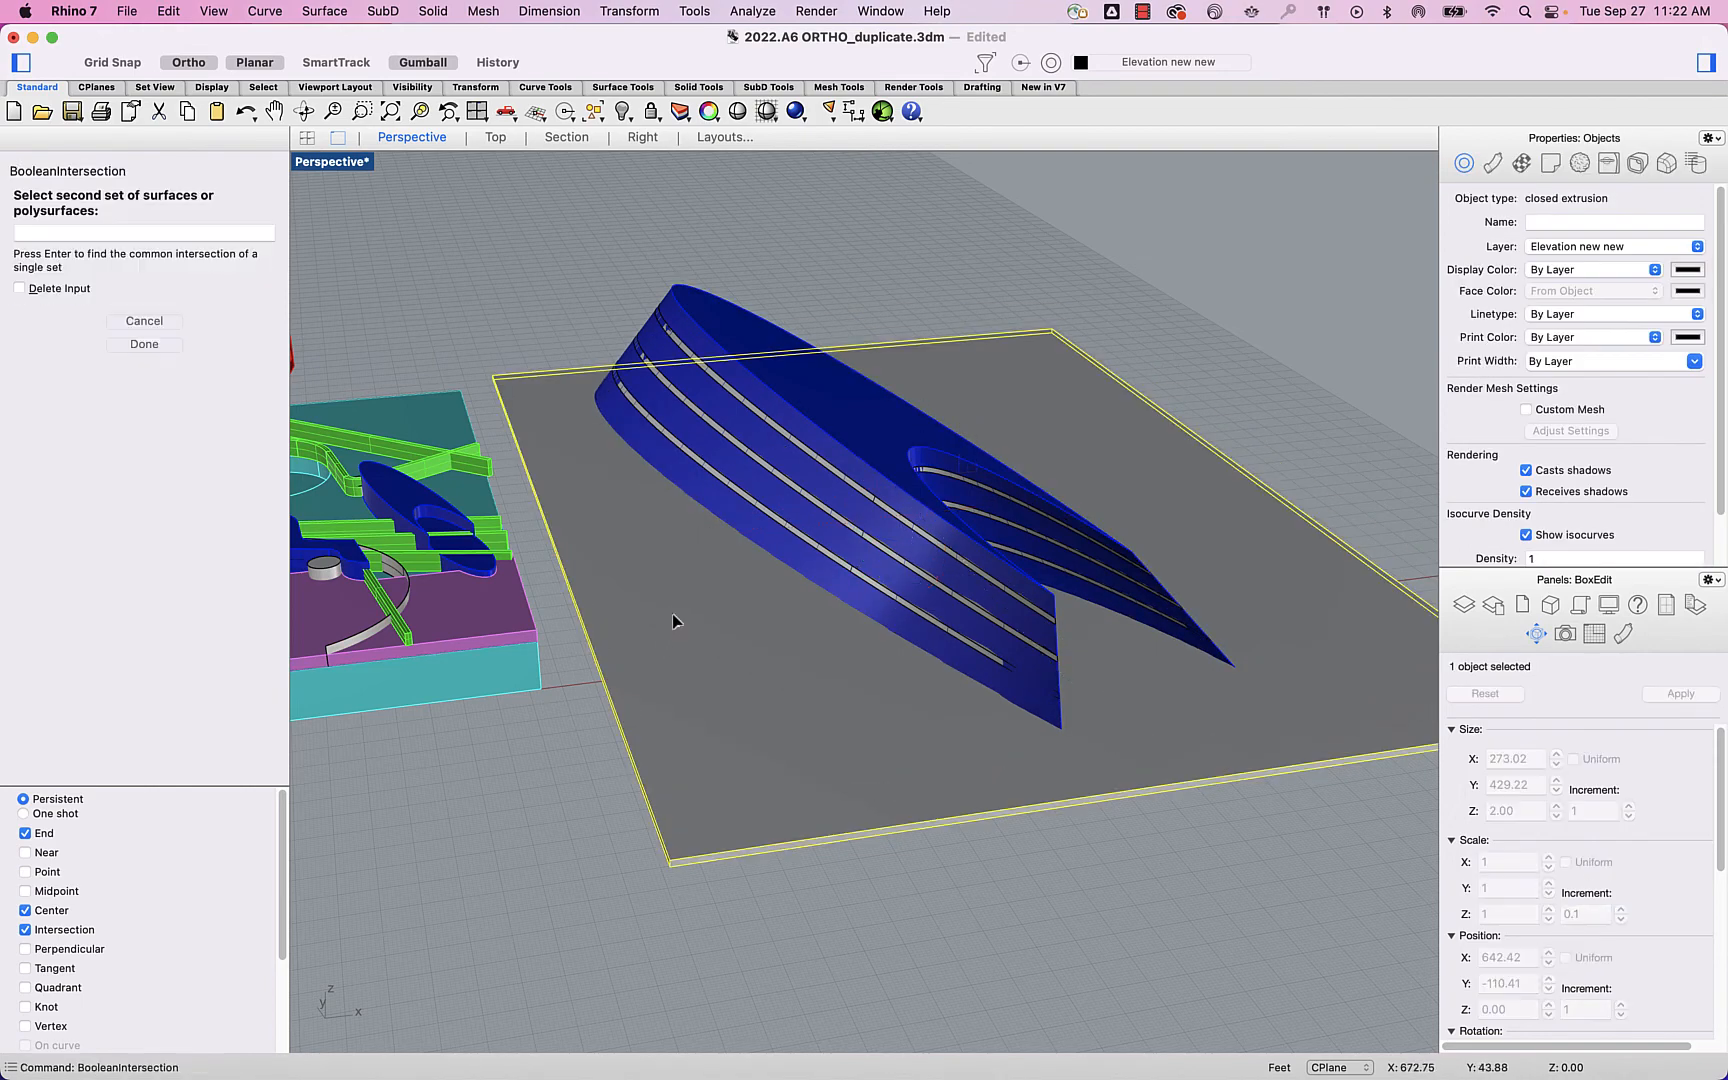
pyautogui.click(718, 511)
pyautogui.press('Return')
pyautogui.press('Escape')
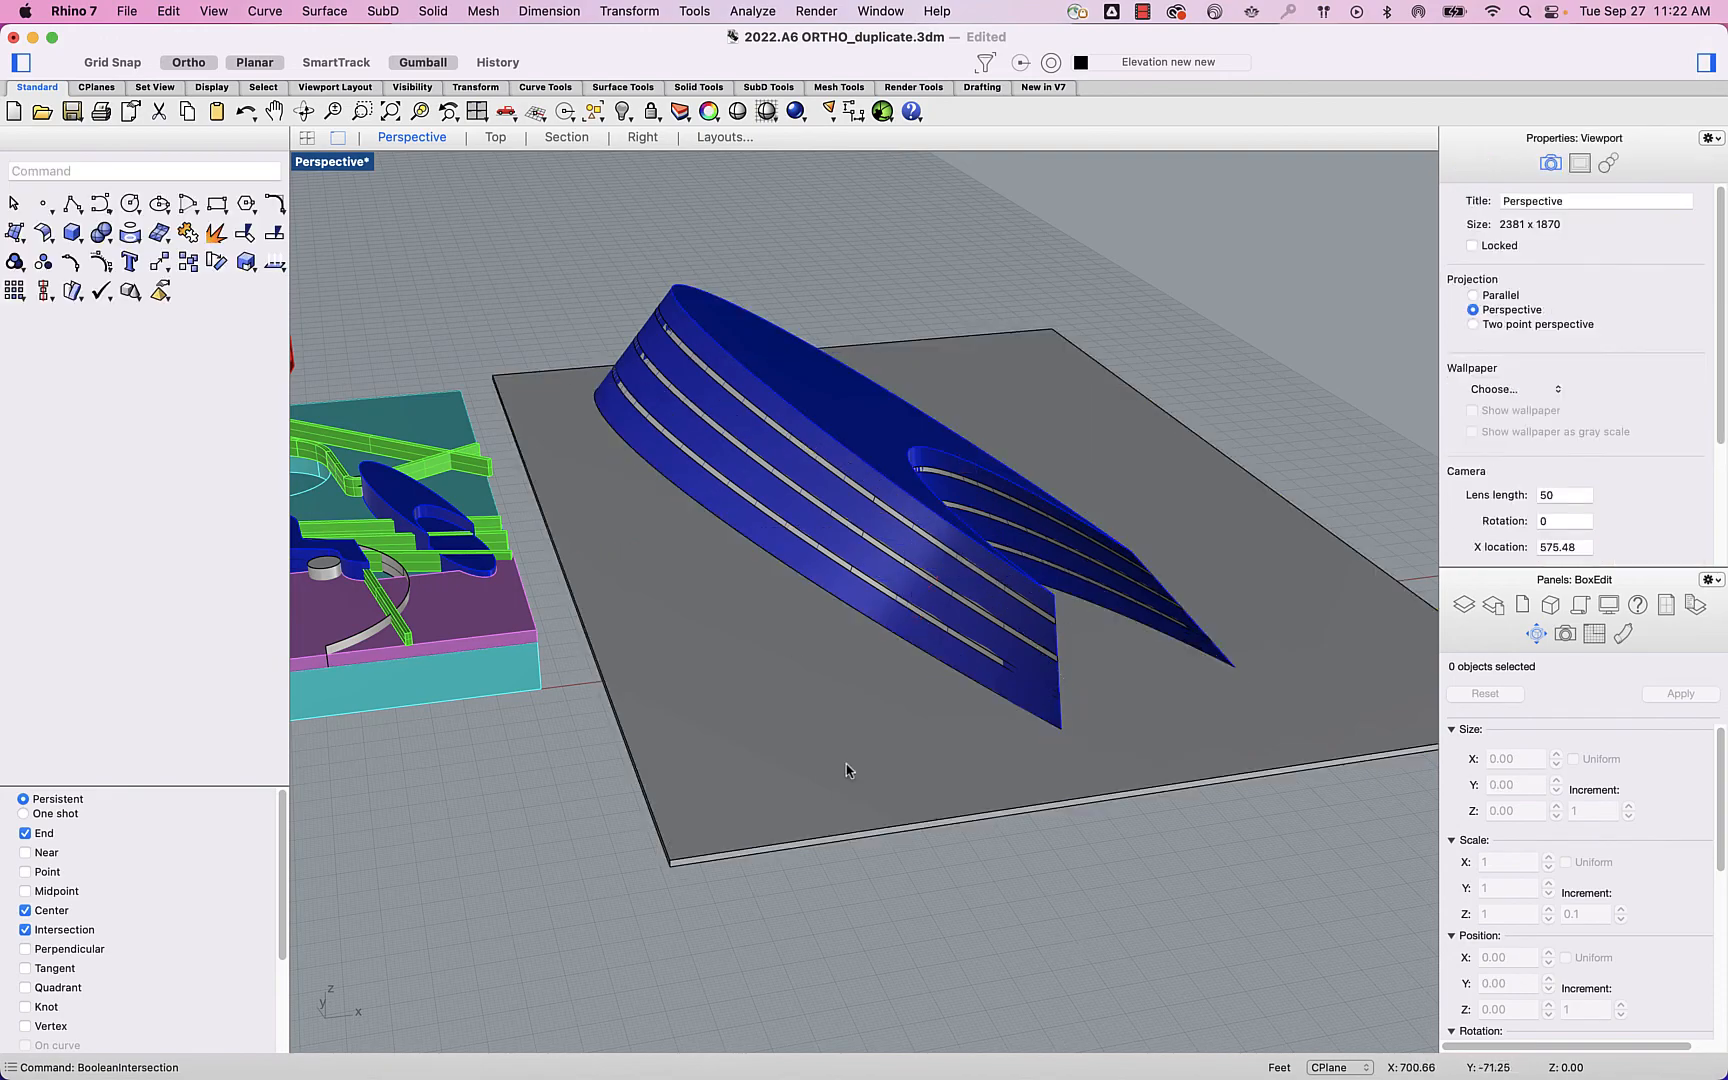
pyautogui.click(846, 767)
pyautogui.press('Delete')
# Move the blue solid sideways off the four trimmed floor slabs to an X position of about 787.8 feet
pyautogui.moveTo(848, 768); pyautogui.dragTo(1080, 815, button='right')
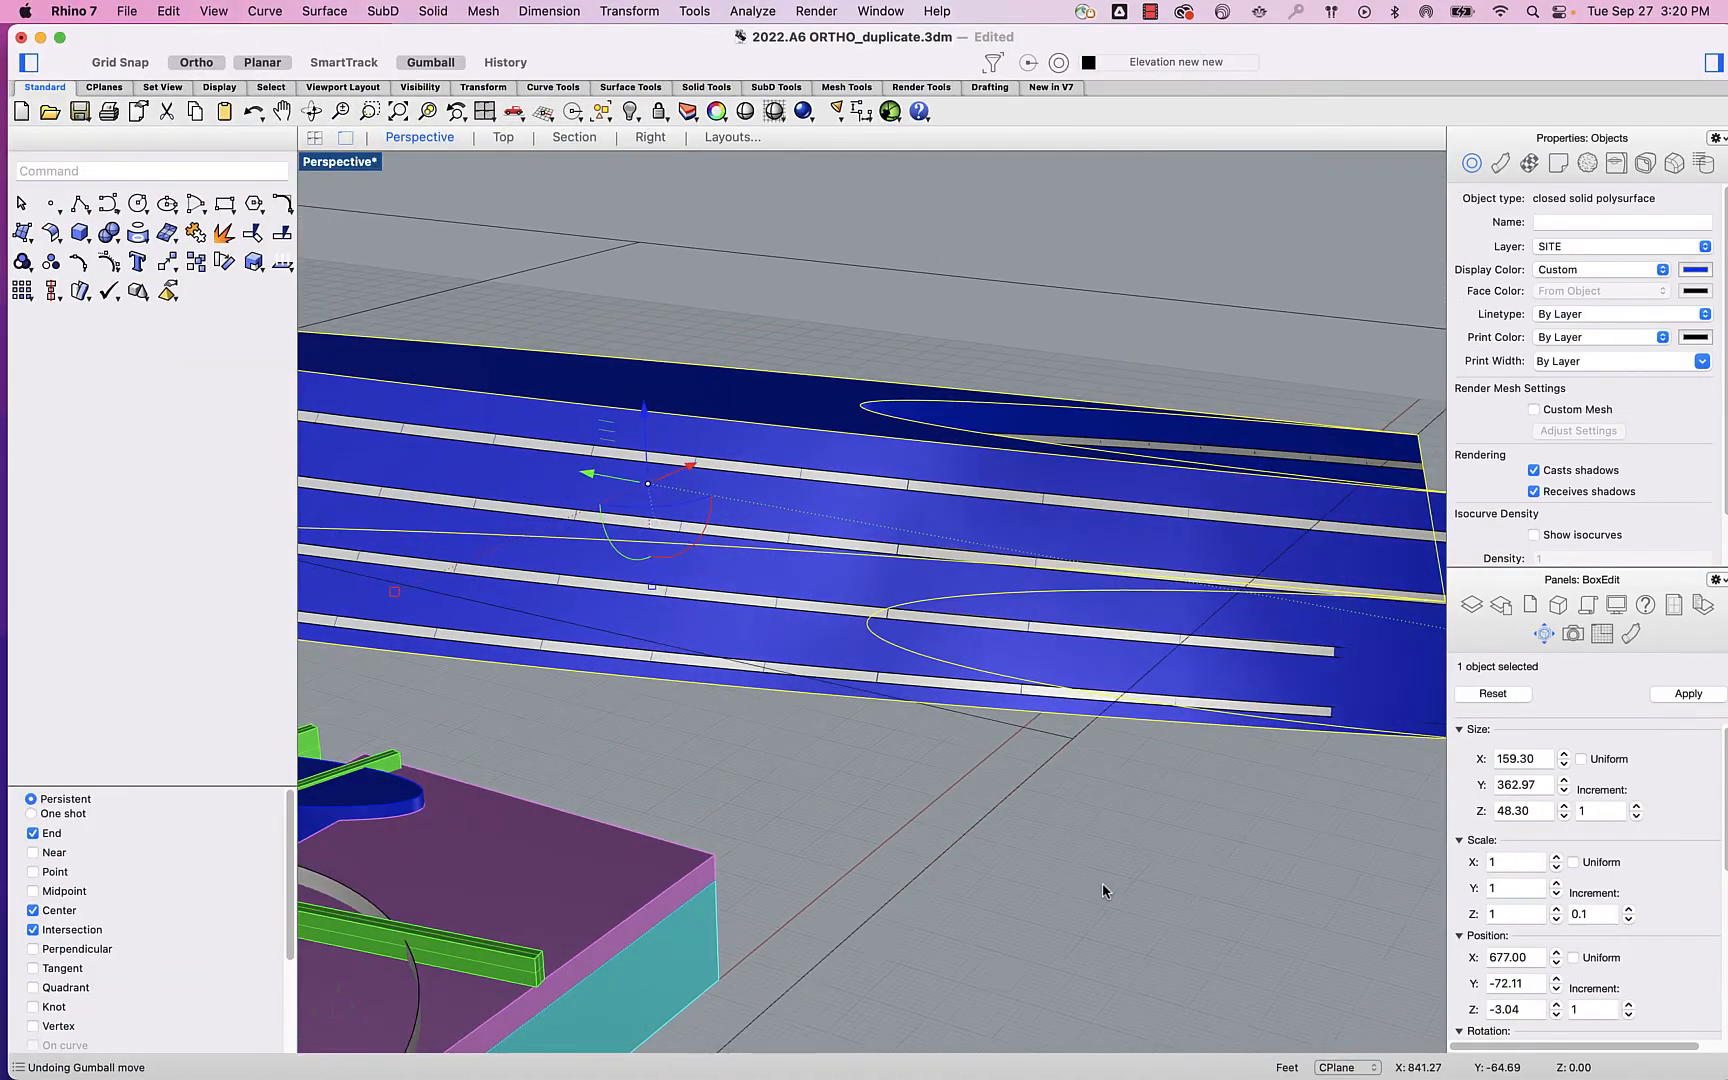
pyautogui.moveTo(1102, 882); pyautogui.dragTo(976, 879, button='right')
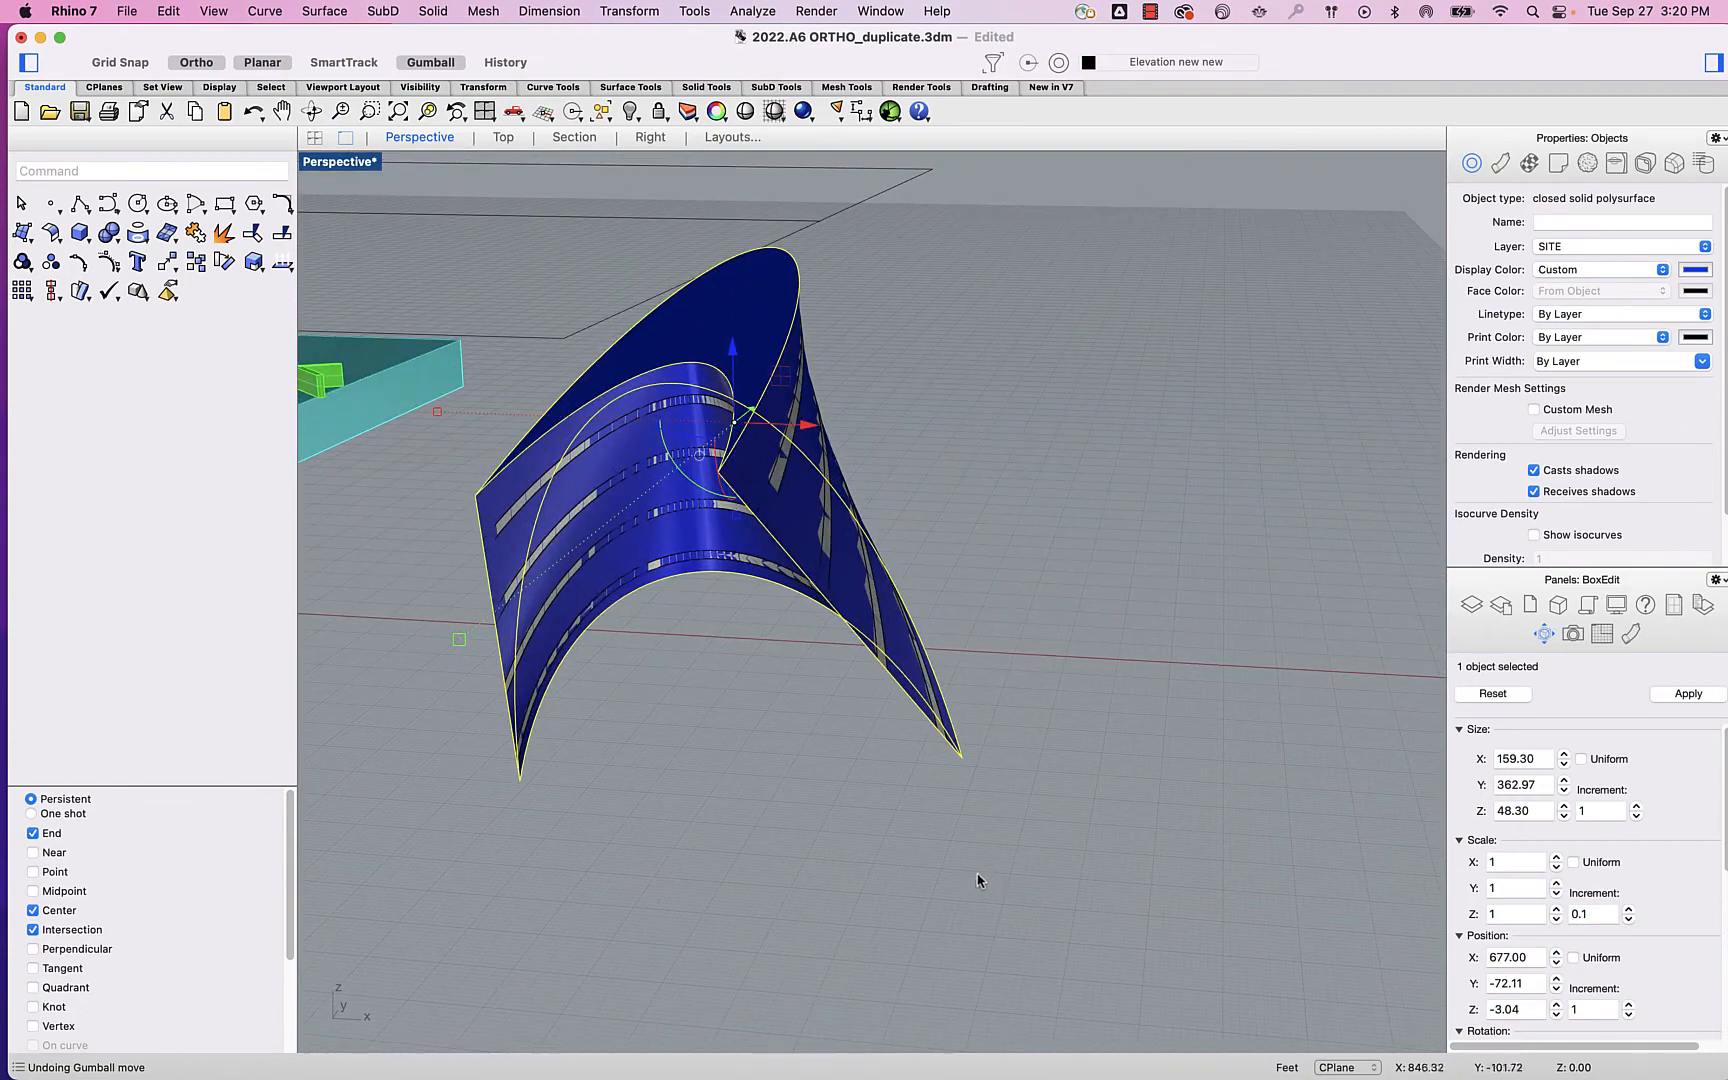
pyautogui.moveTo(573, 747); pyautogui.dragTo(665, 795, button='right')
pyautogui.press('Escape')
pyautogui.click(705, 348)
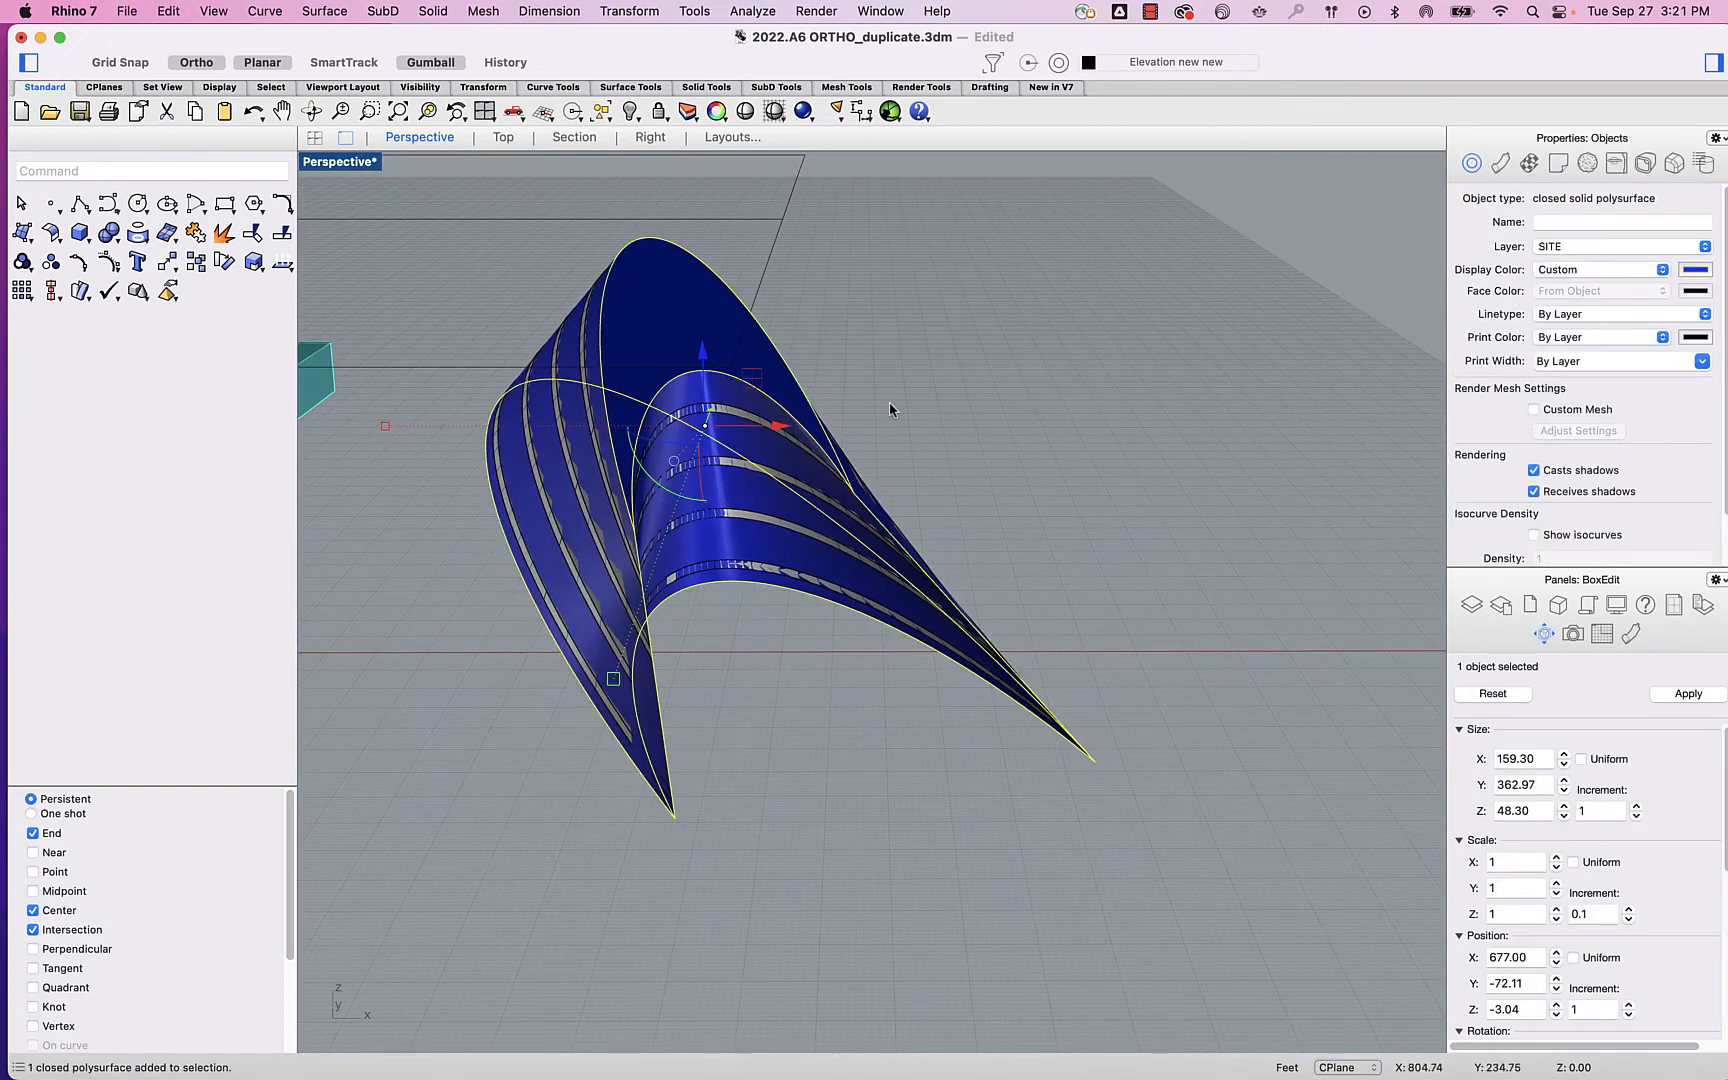
pyautogui.moveTo(779, 429); pyautogui.dragTo(1228, 423)
pyautogui.moveTo(806, 850)
pyautogui.mouseDown(button='right')
pyautogui.moveTo(804, 781)
pyautogui.moveTo(775, 791)
pyautogui.moveTo(801, 795)
pyautogui.moveTo(775, 795)
pyautogui.moveTo(791, 841)
pyautogui.mouseUp(button='right')
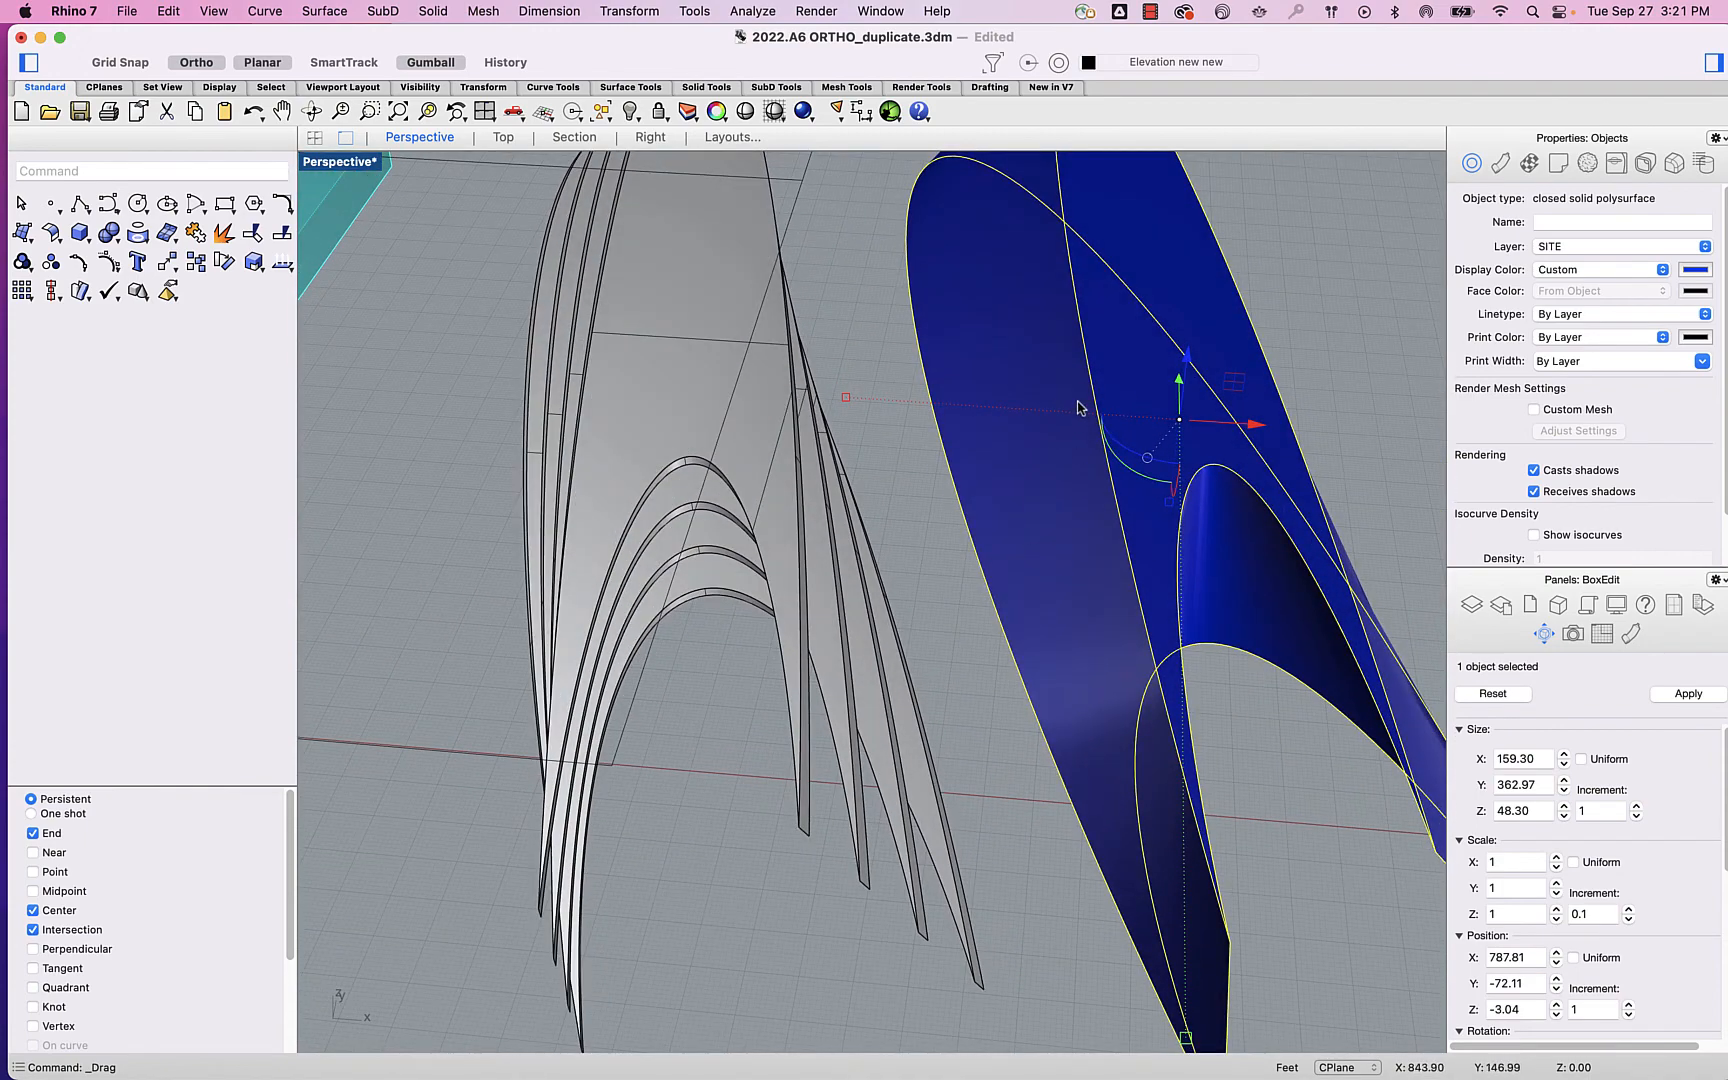